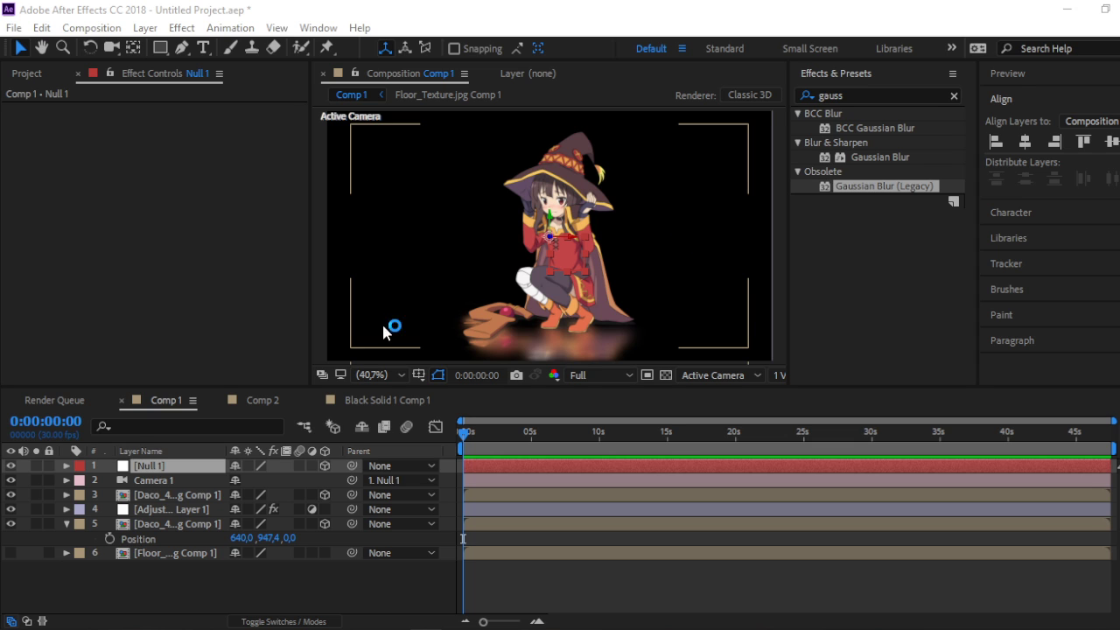
- Inspect the Comp 1 witch layer and the camera's Null 1, then show the Project item list
click(175, 495)
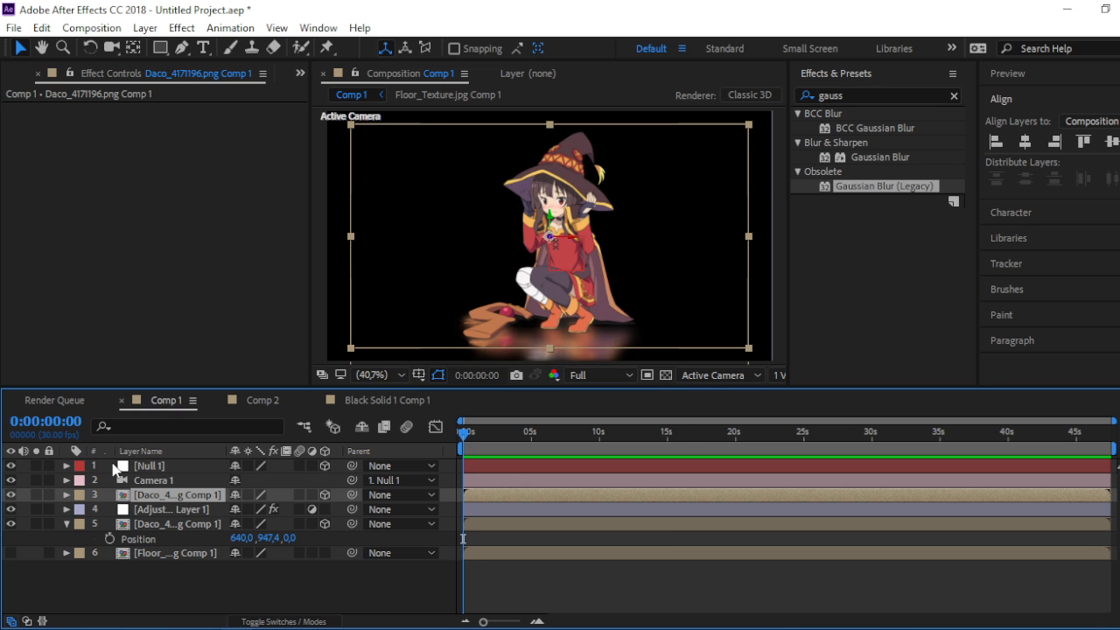
click(114, 466)
ctrl+click(145, 465)
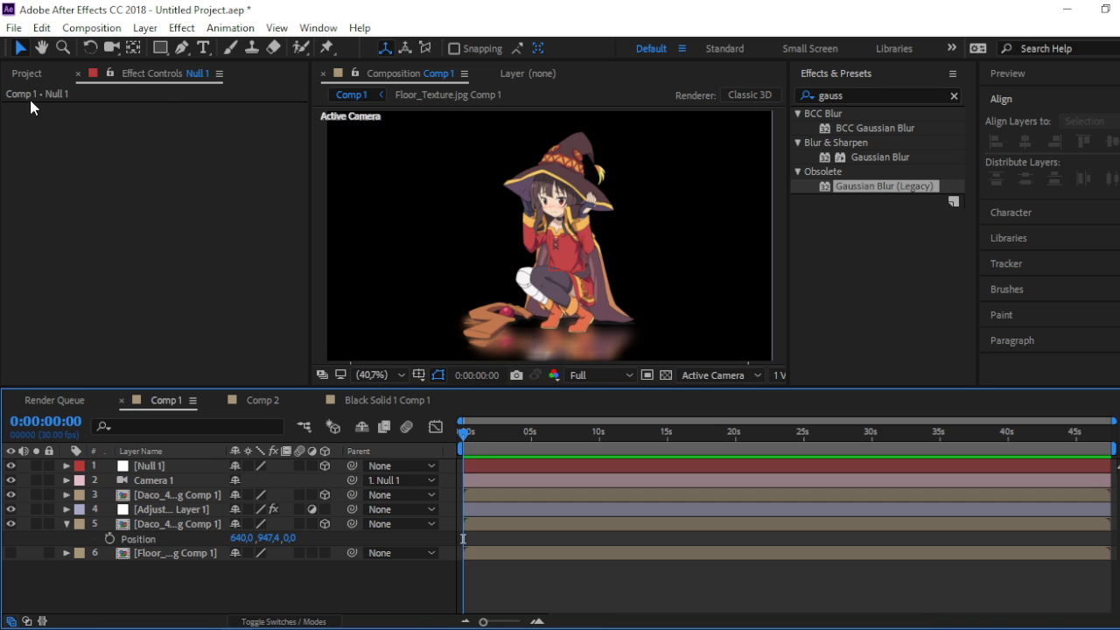
click(27, 74)
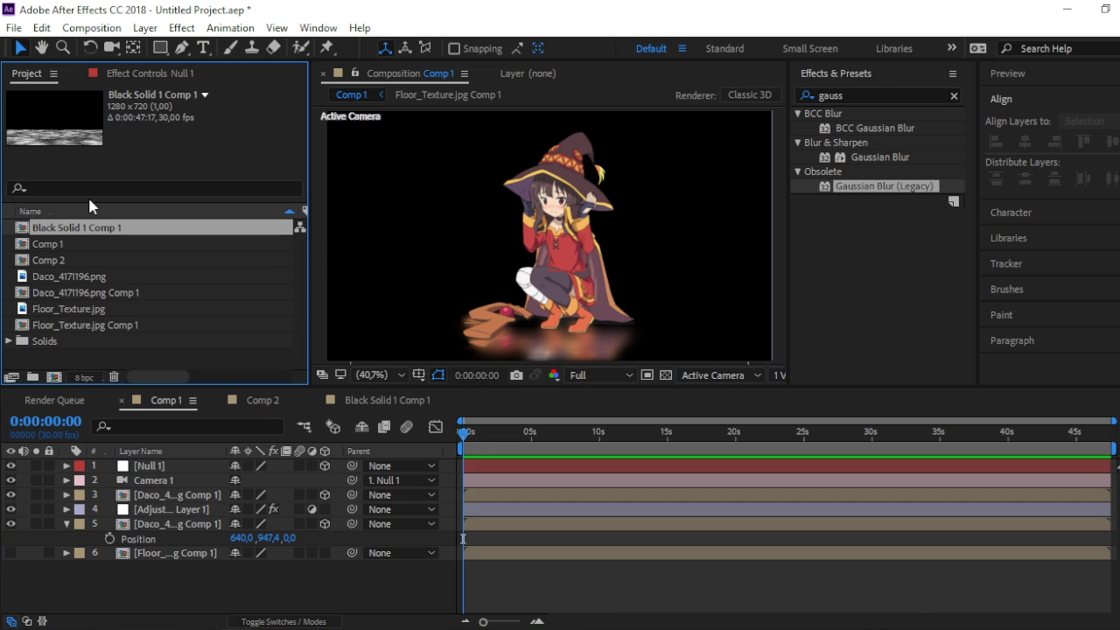
- Create a 1280×720 Comp 3 and add the Daco_4171196.png Comp 1 witch to it
right_click(103, 357)
click(155, 359)
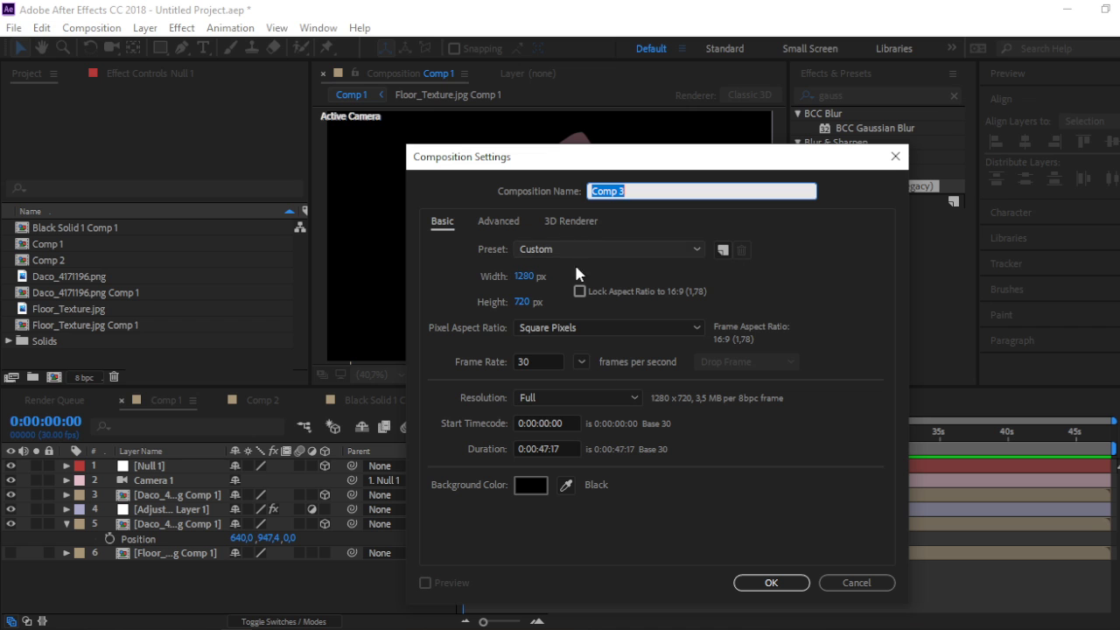
click(748, 582)
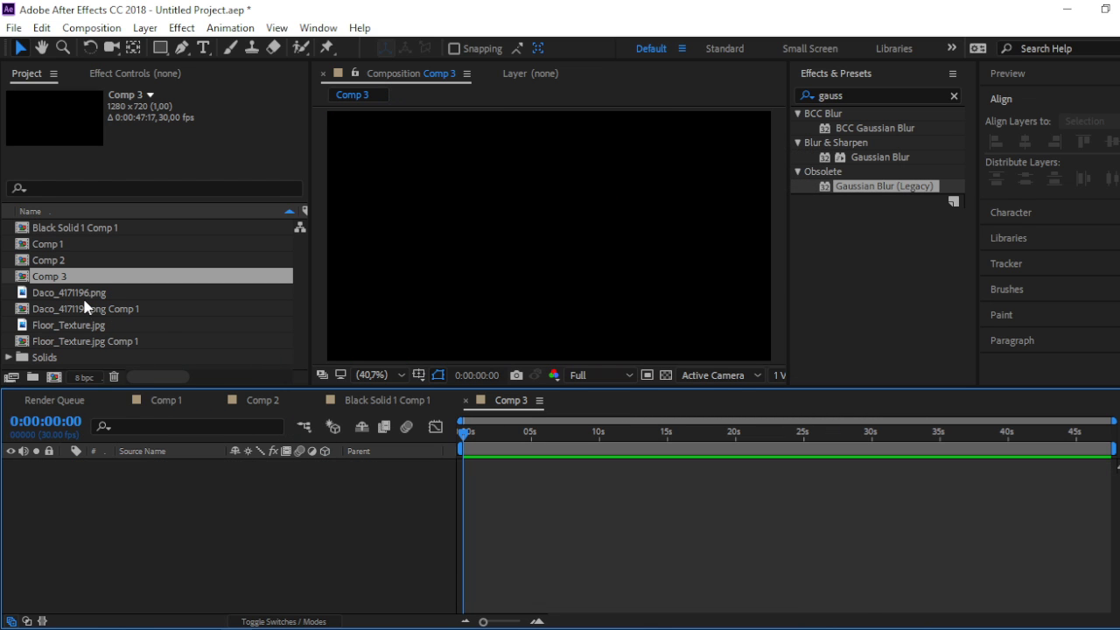
drag(87, 314, 166, 503)
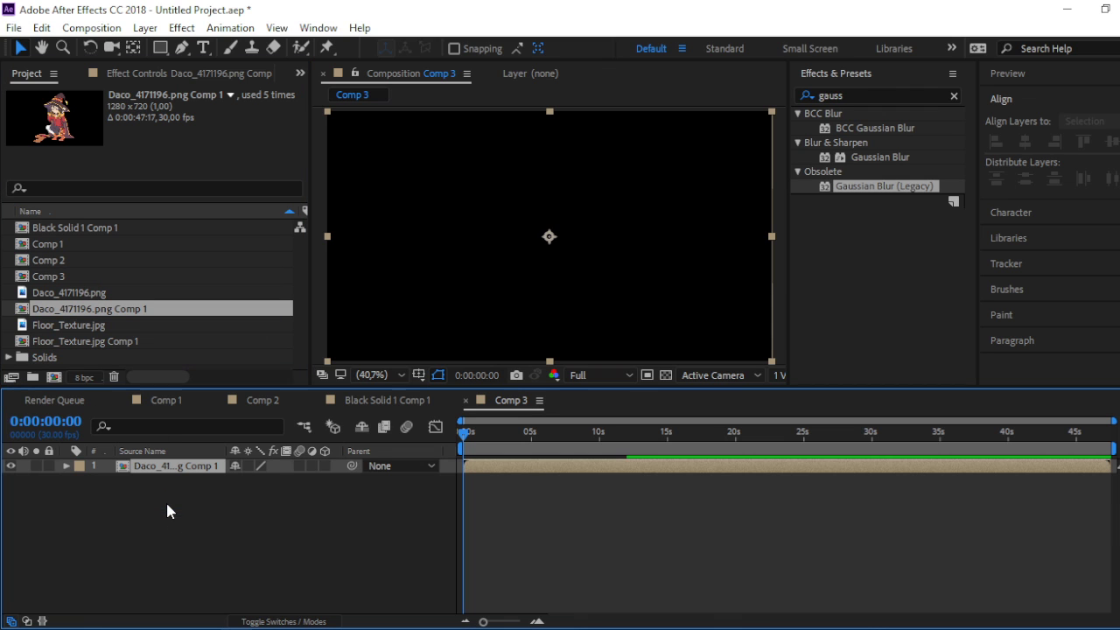
- Add a white (FFFFFF) solid layer and place it beneath the witch
right_click(191, 560)
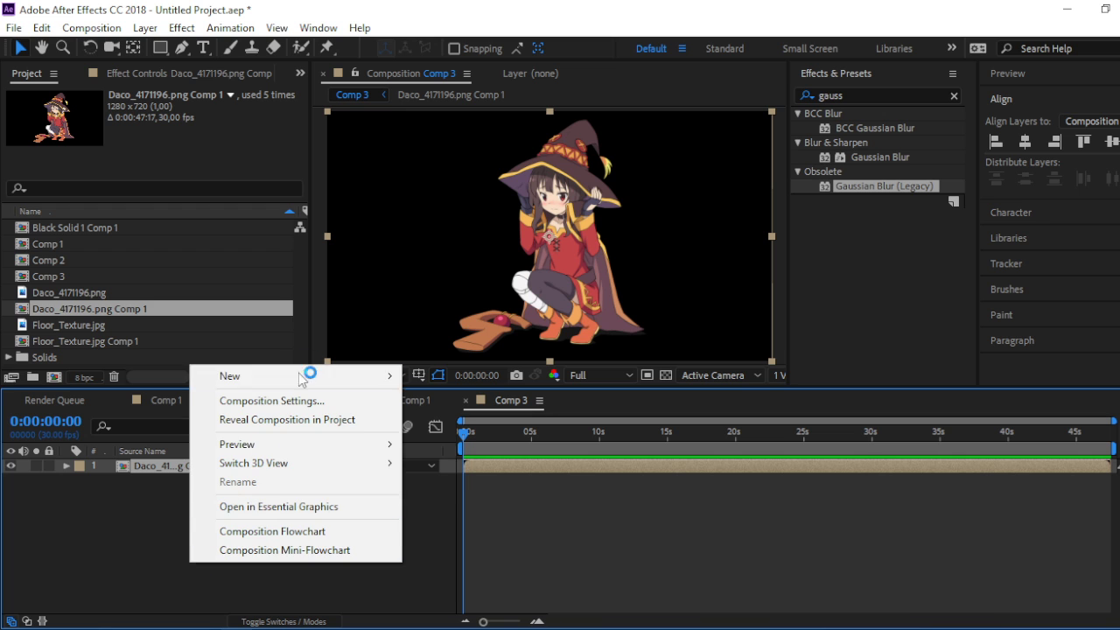
mouse_move(290, 379)
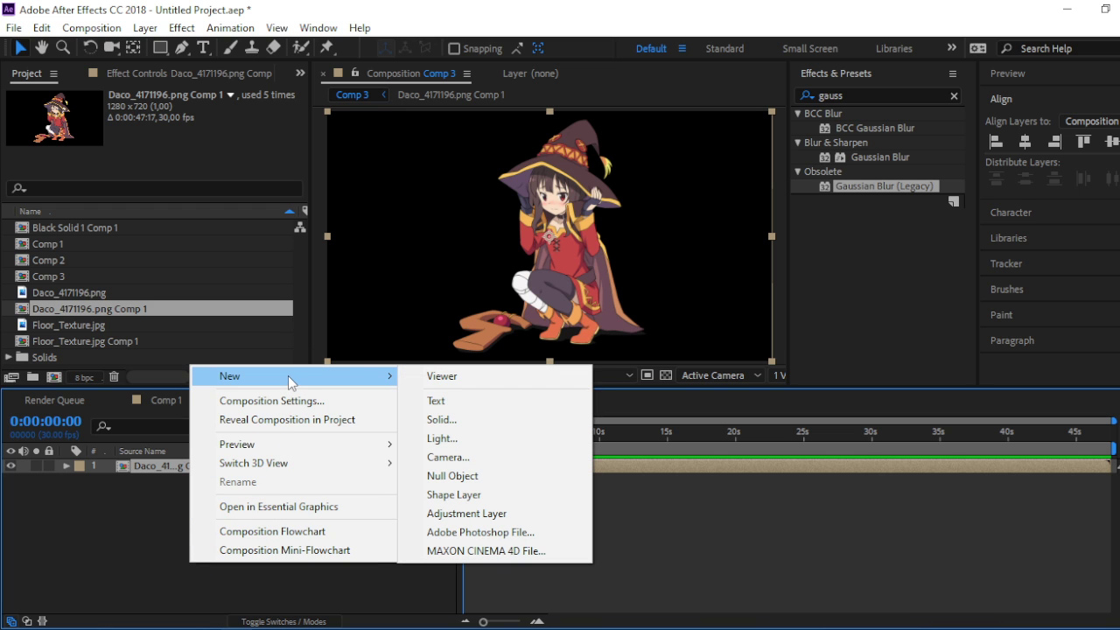
click(454, 427)
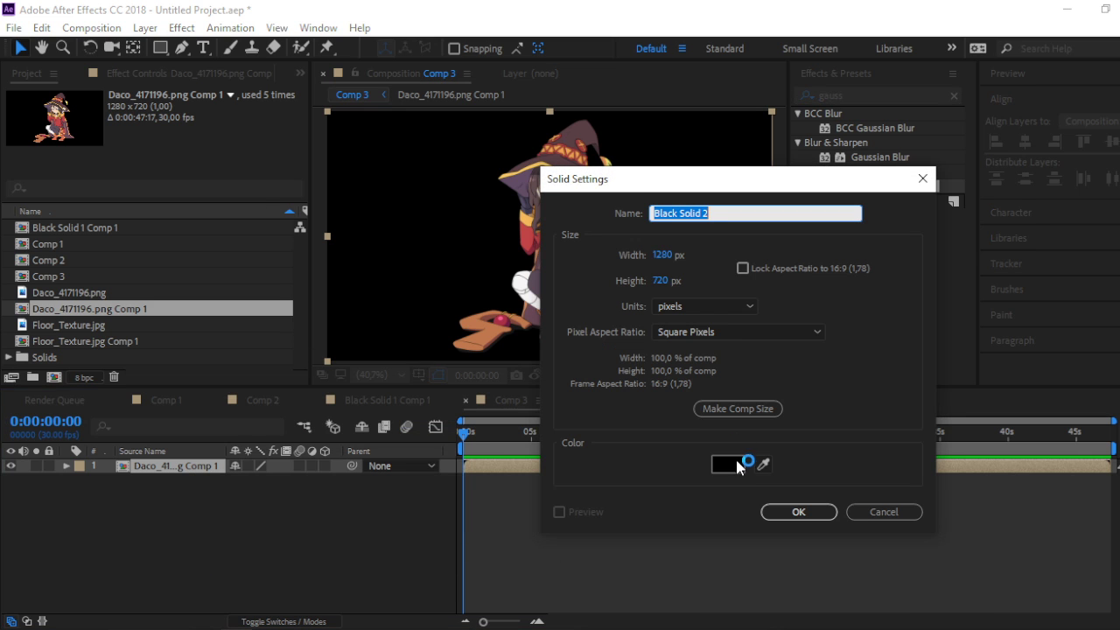
click(736, 464)
text(ffffff)
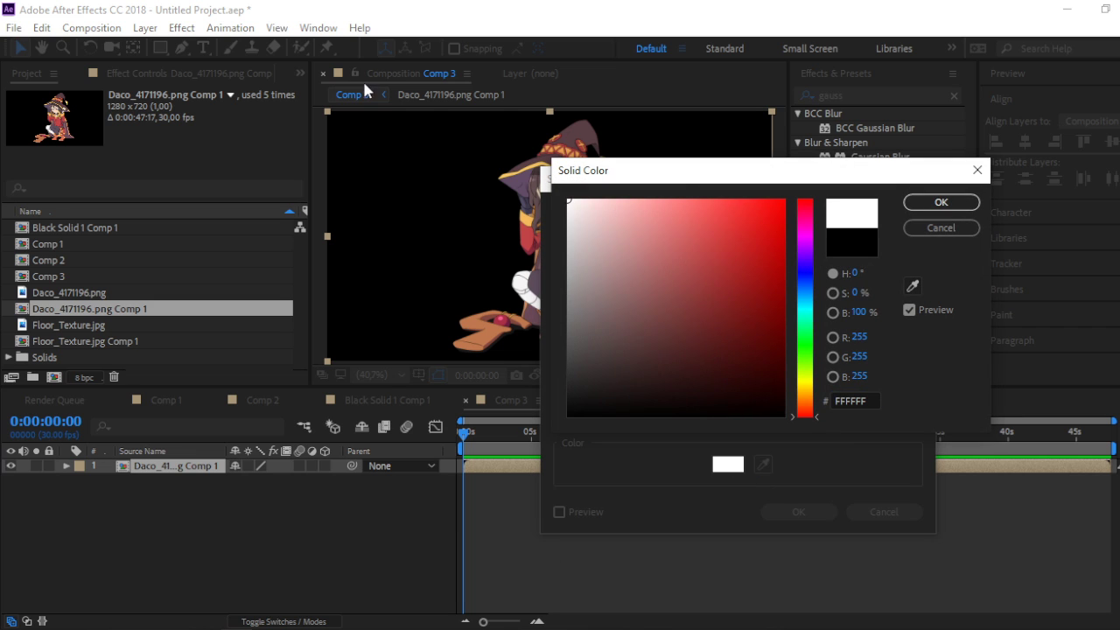
click(952, 203)
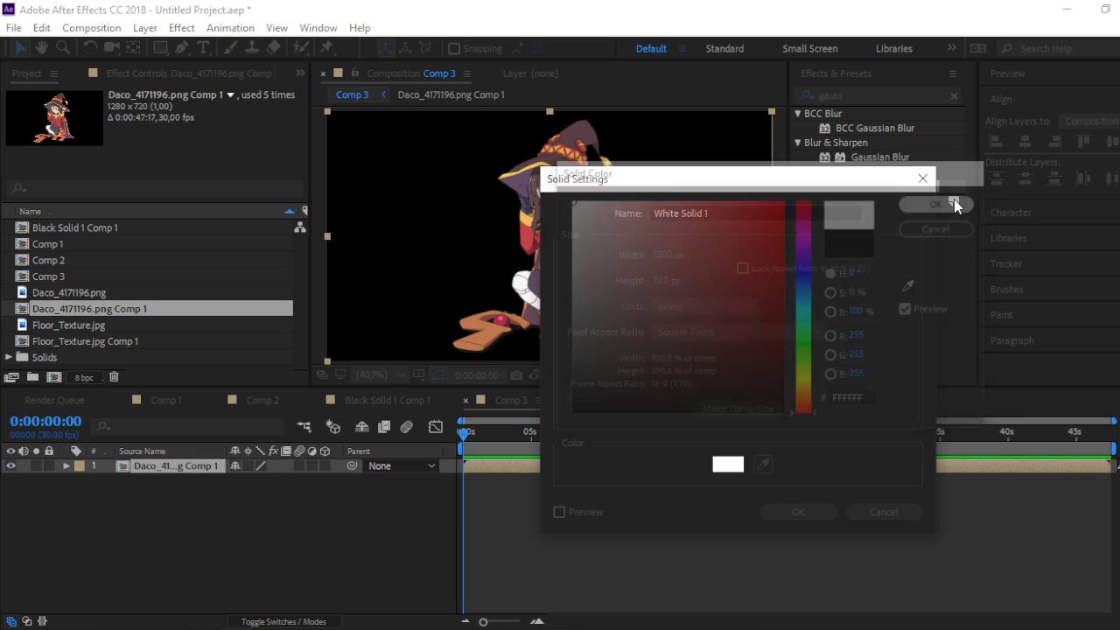
click(770, 512)
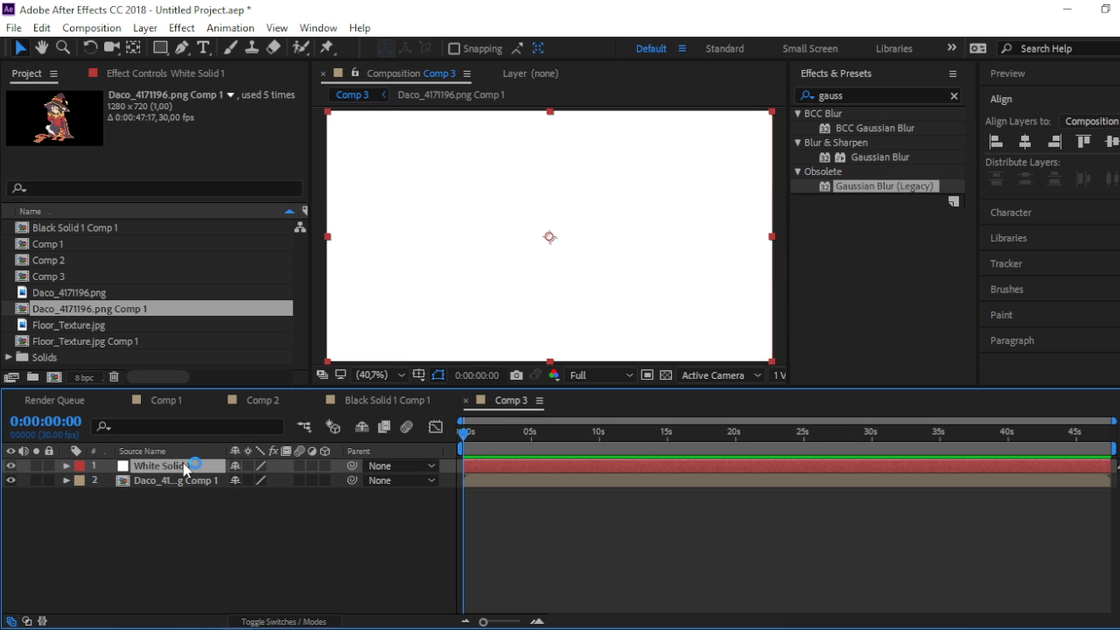
drag(187, 466, 191, 492)
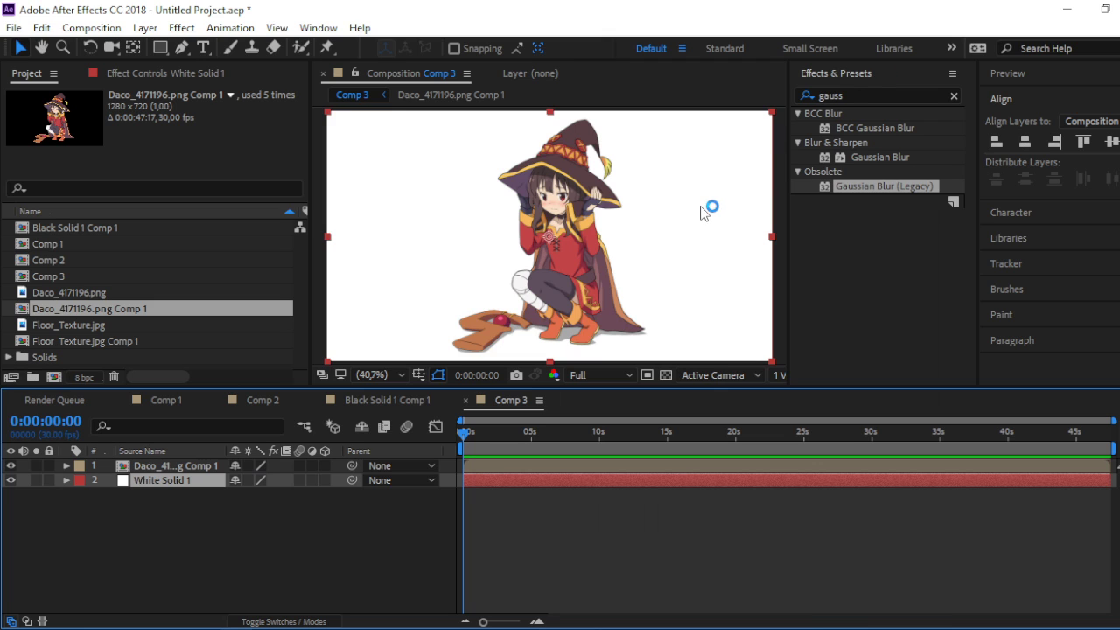
- Search effects for 'deep' and apply Deep Glow to White Solid 1
click(509, 476)
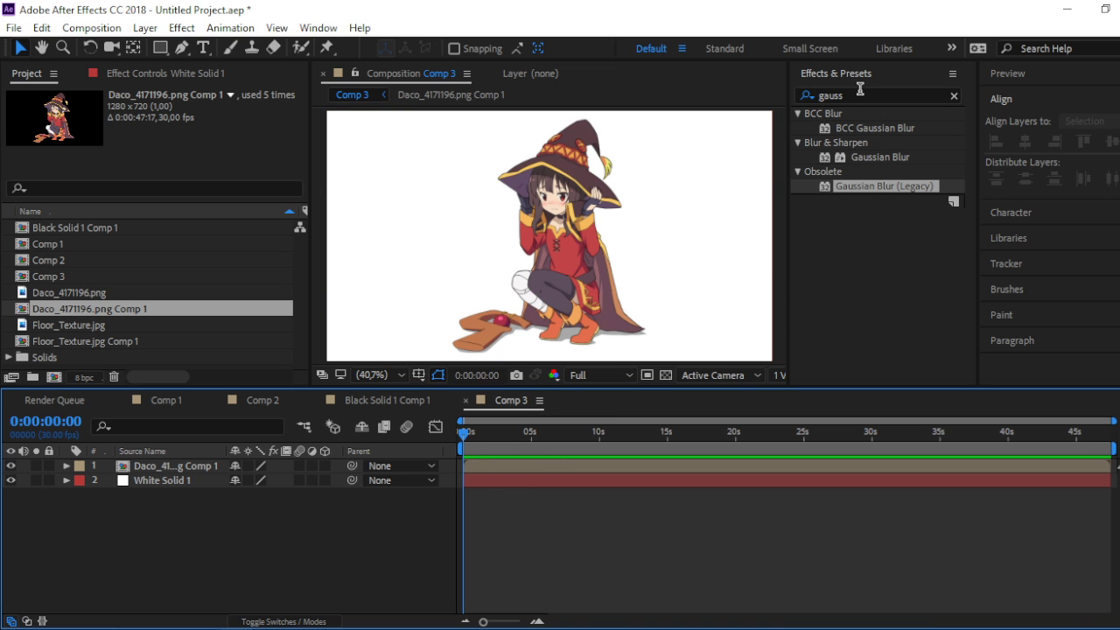
drag(860, 91, 809, 104)
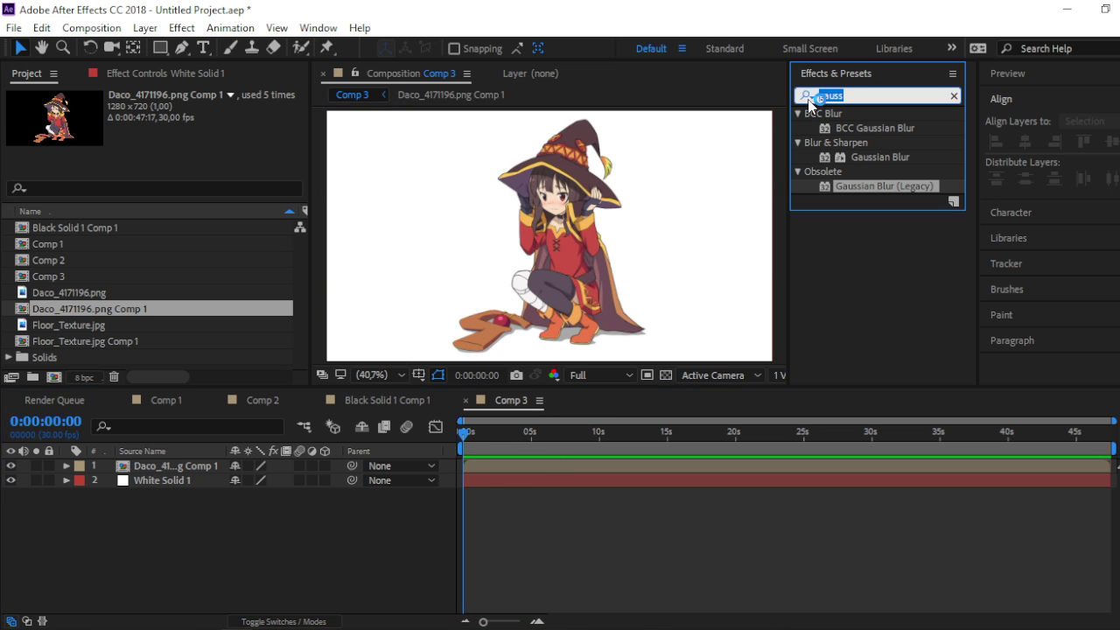
key(BackSpace)
click(808, 96)
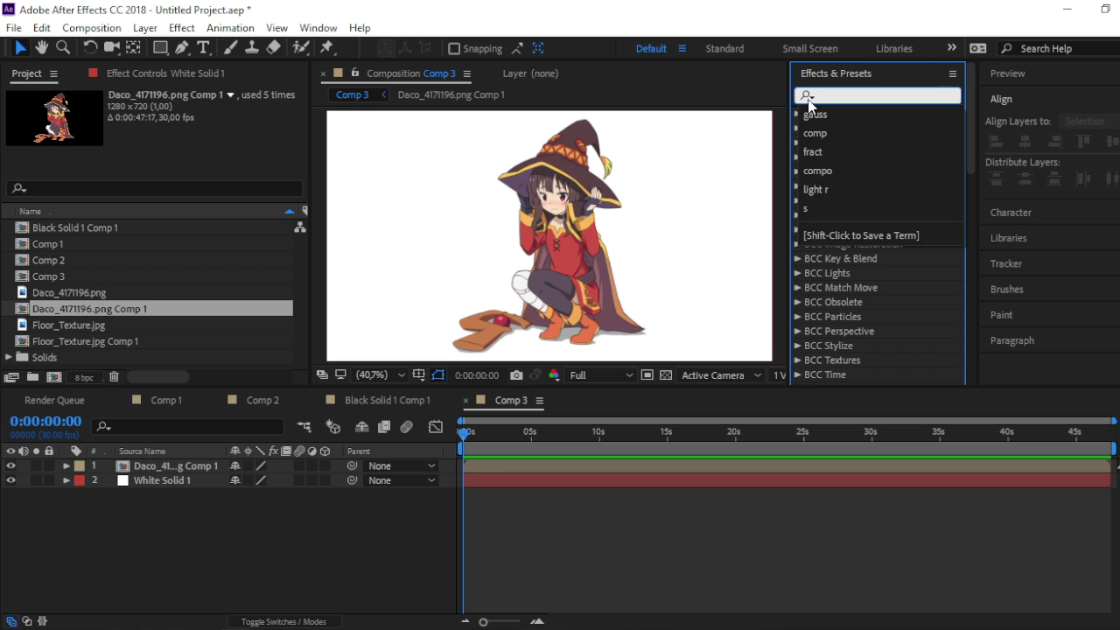
text(deep)
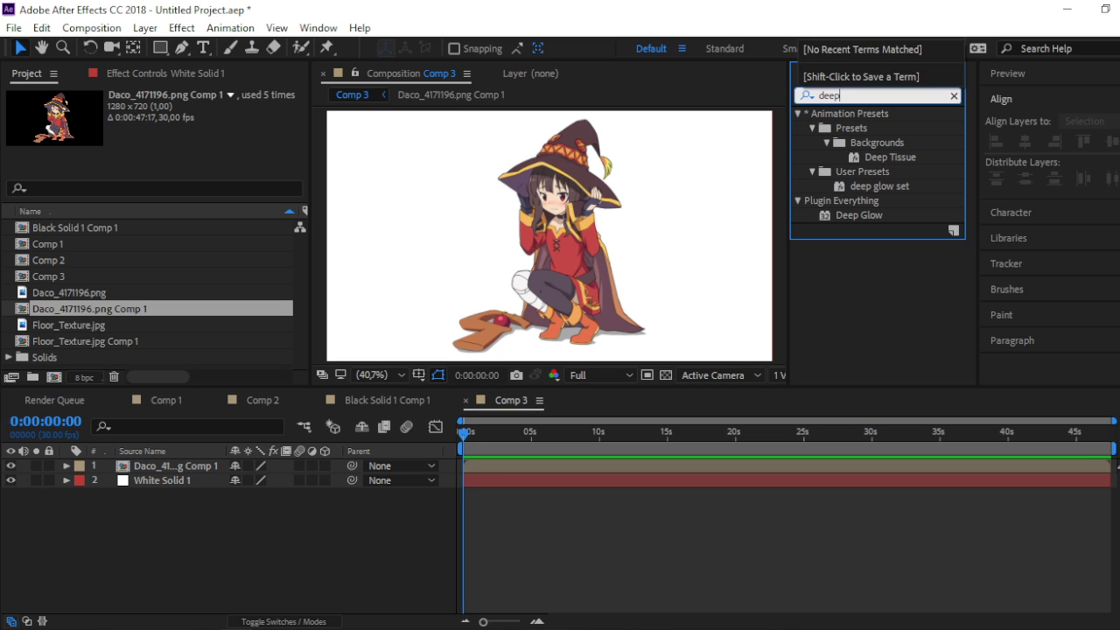
drag(859, 215, 582, 483)
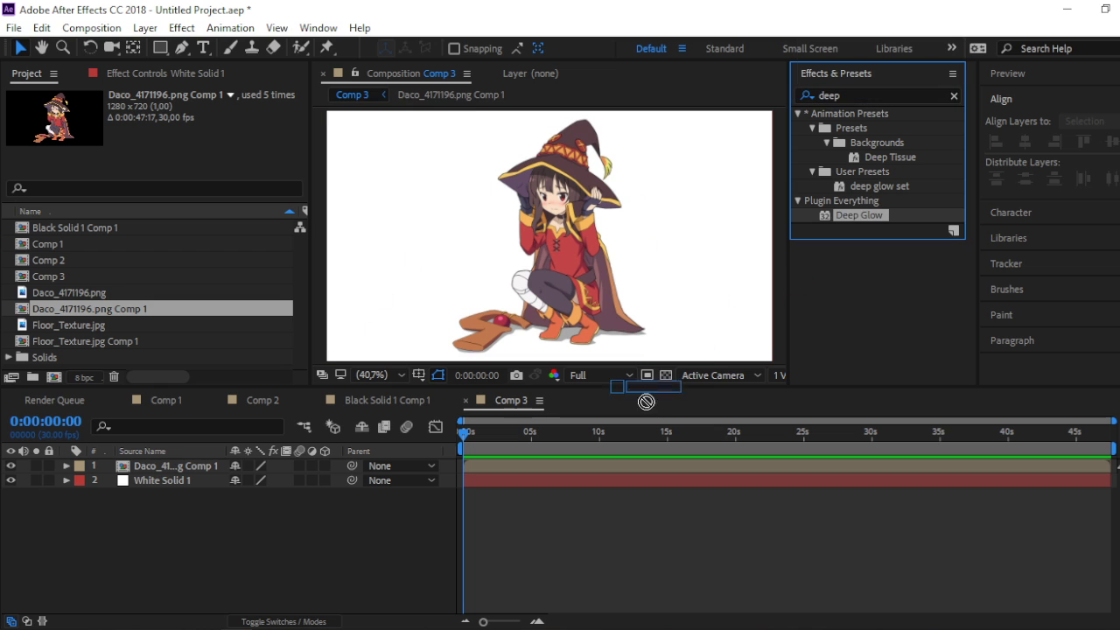
- Delete Deep Glow from the white solid and add a new adjustment layer with Ctrl+Alt+Y
click(585, 480)
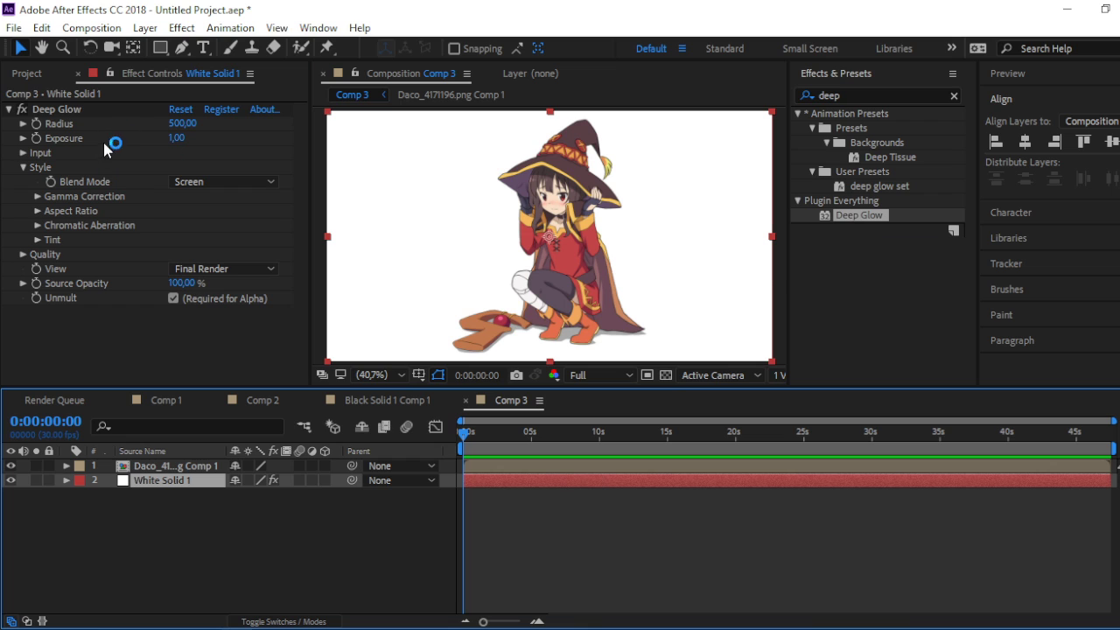
click(67, 110)
key(Delete)
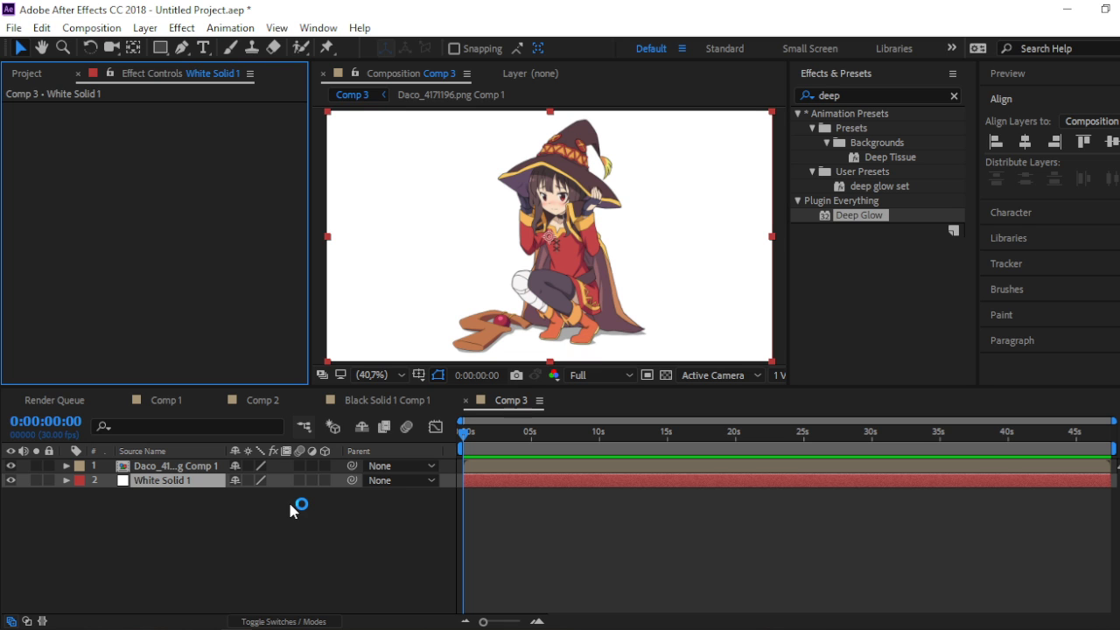
key(ctrl+alt+y)
- Move Adjustment Layer 6 to the top and apply Deep Glow to it
drag(205, 480, 206, 463)
right_click(326, 528)
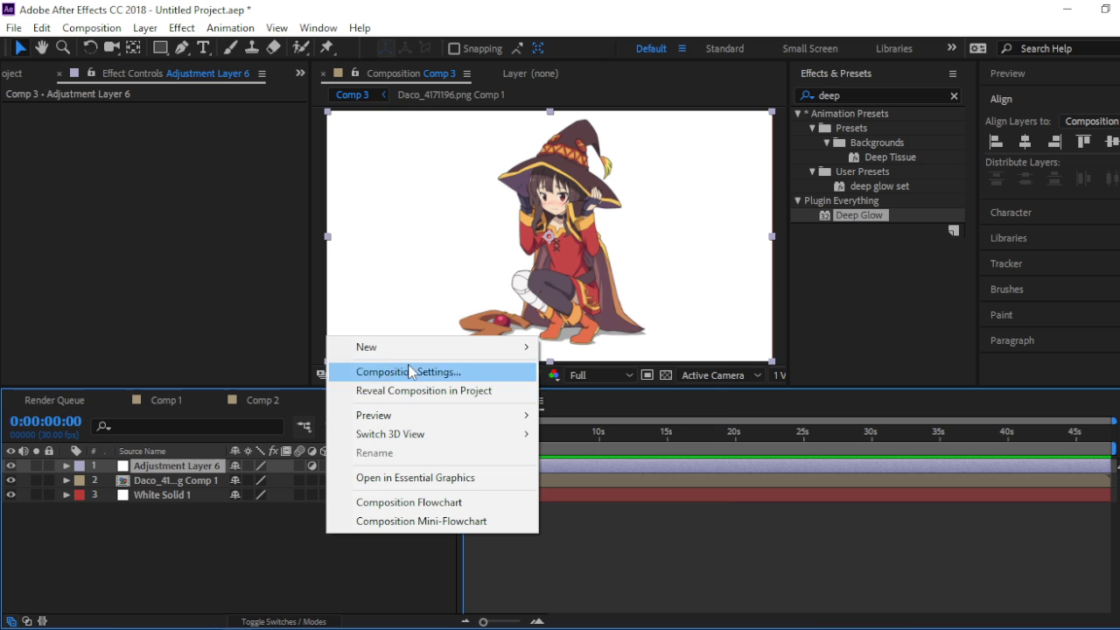
mouse_move(505, 350)
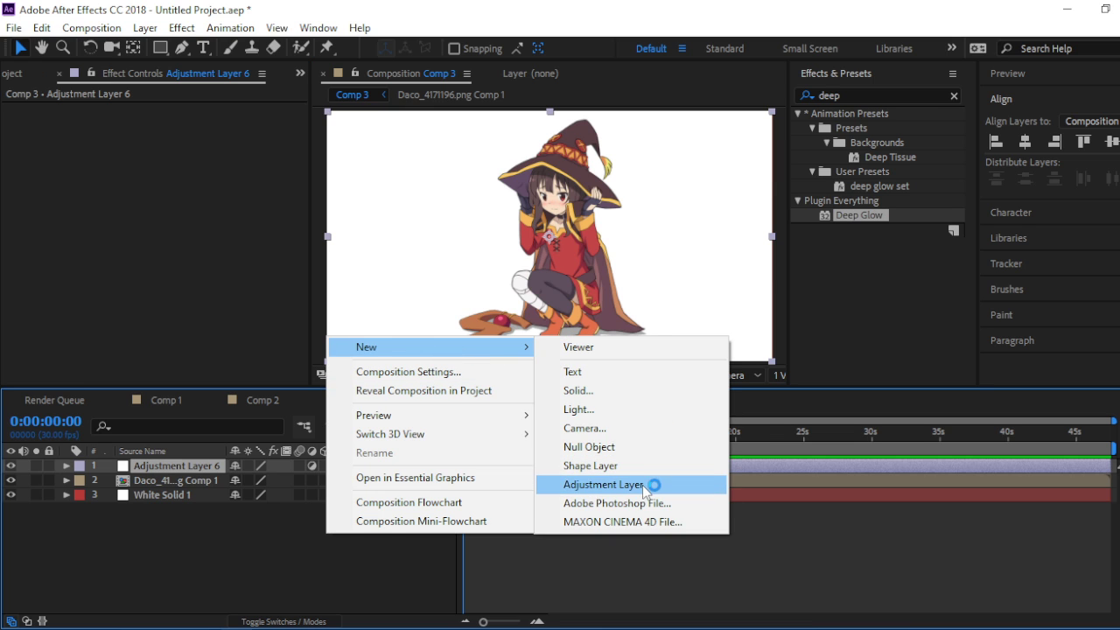
click(207, 587)
click(498, 464)
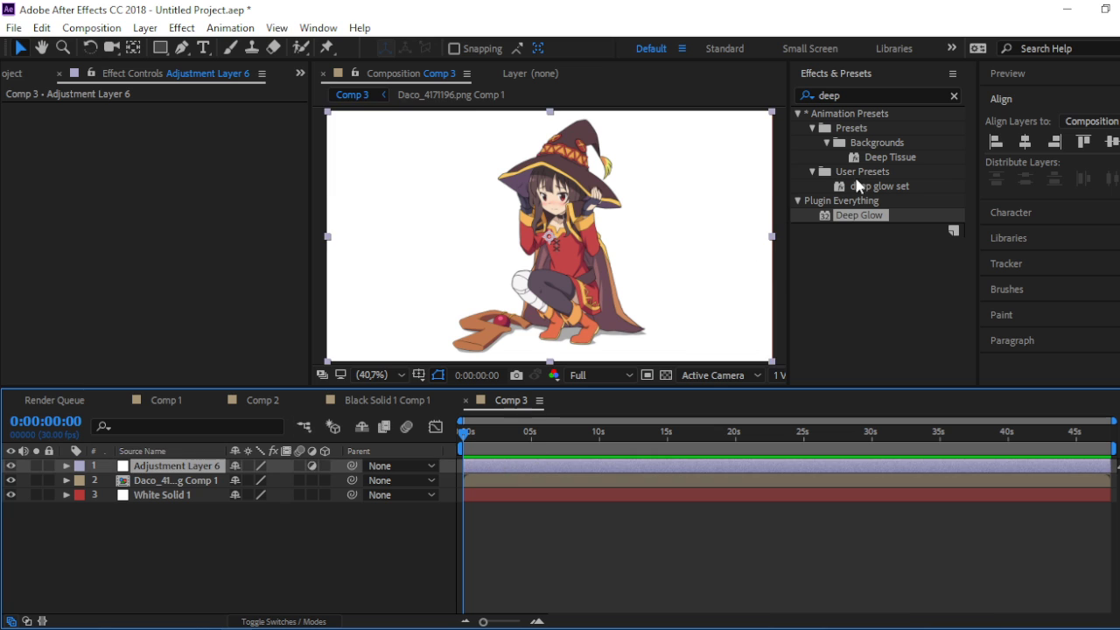
drag(857, 215, 496, 465)
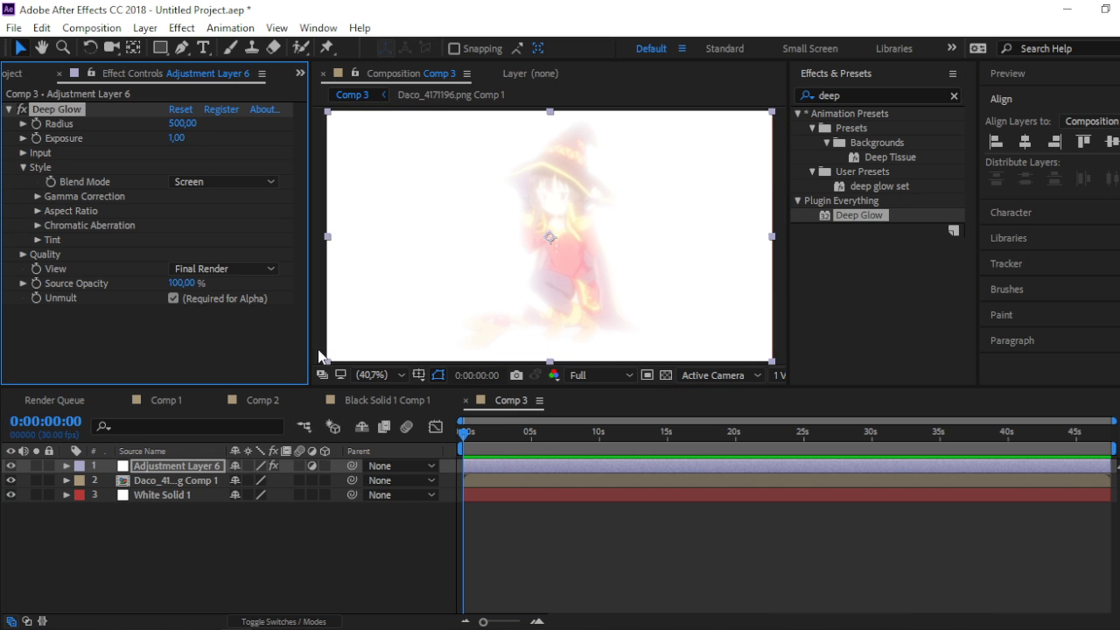
- Set the Deep Glow Radius to 250 and Exposure to 0.5
click(181, 125)
key(Tab)
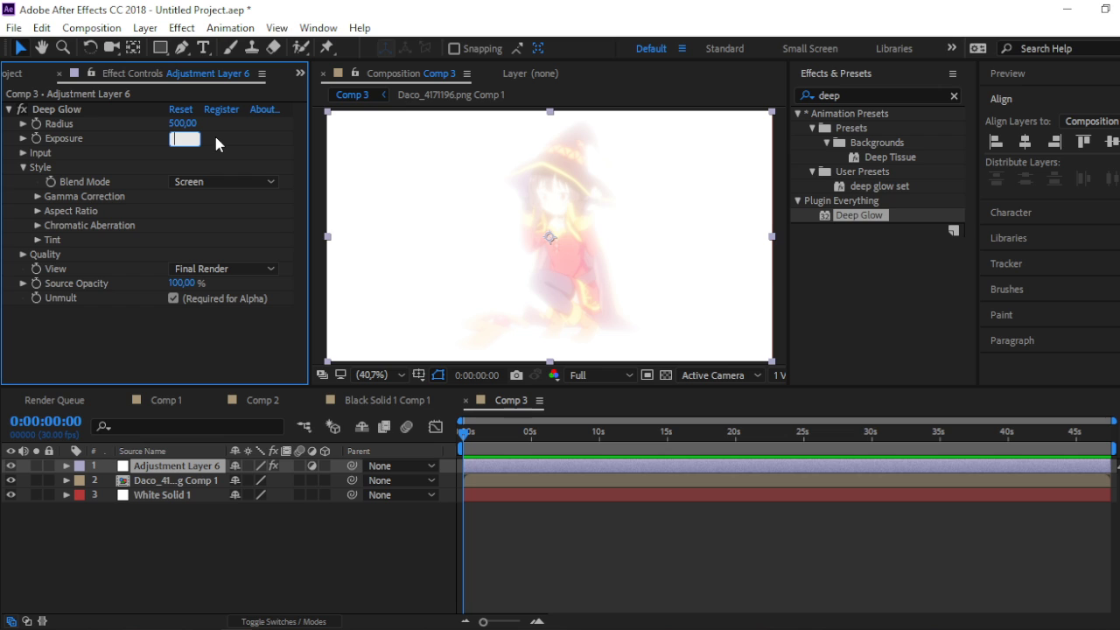
text(0,5)
click(215, 138)
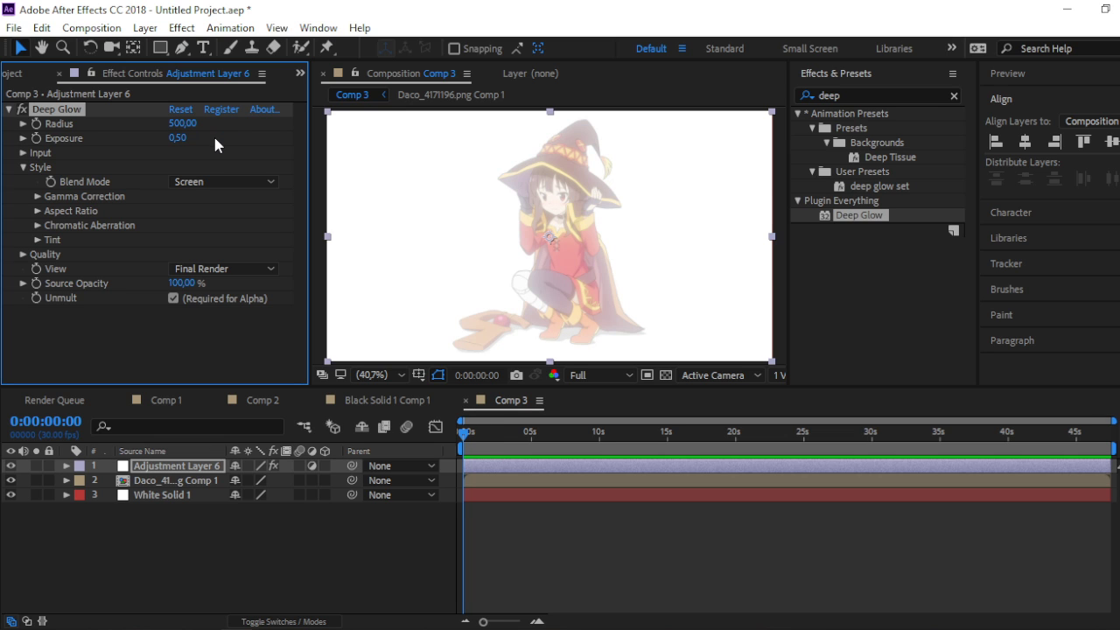
click(182, 124)
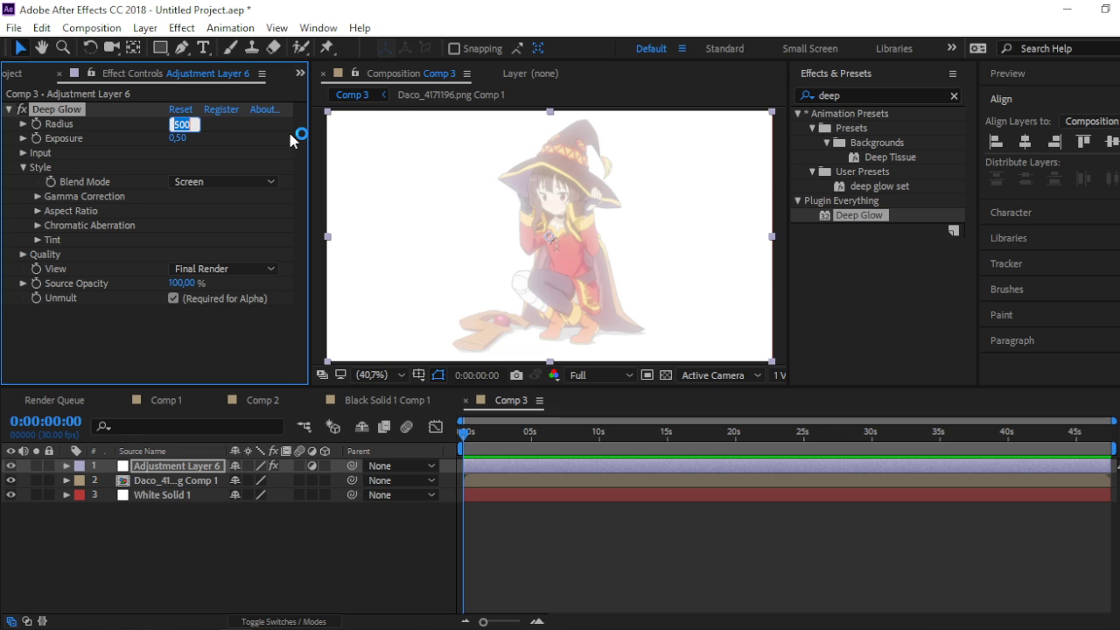
key(BackSpace)
text(2)
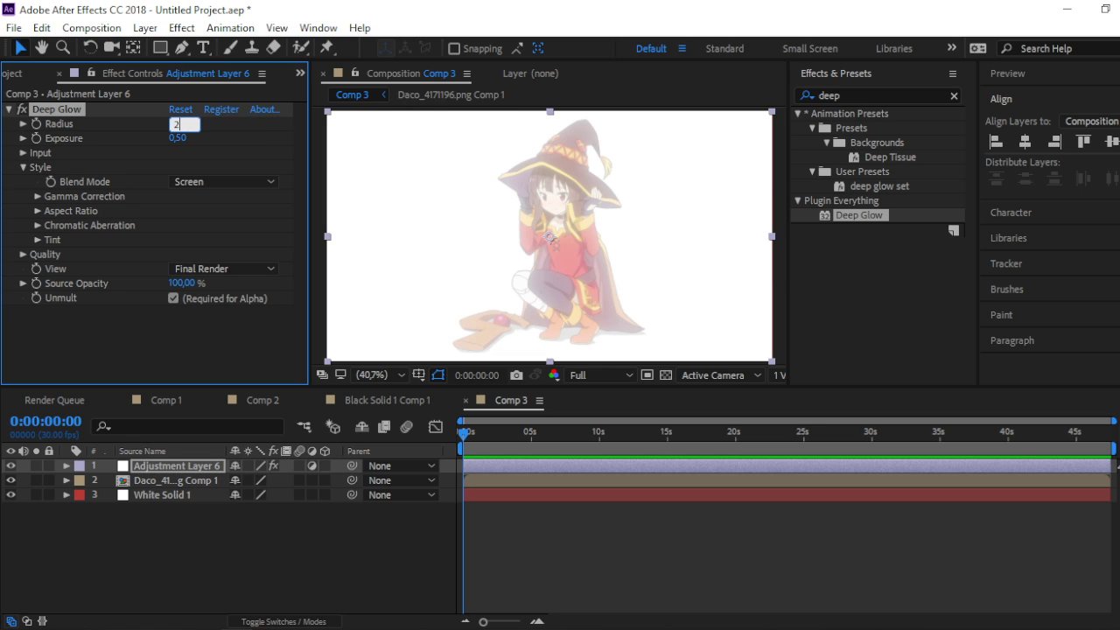
text(50)
key(Return)
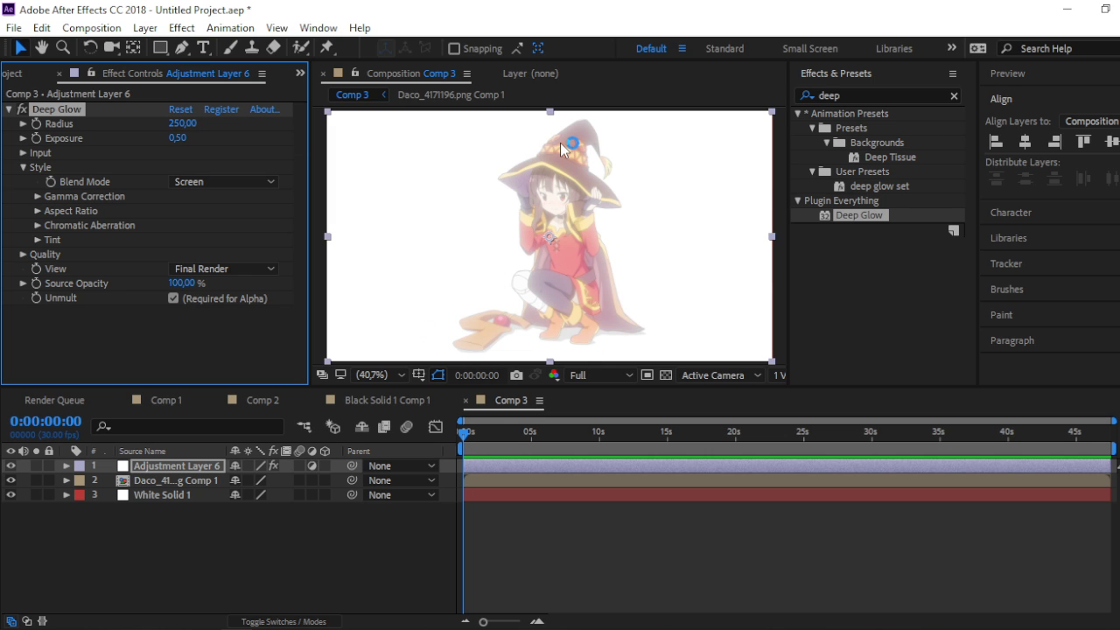
scroll(604, 275, up, 3)
scroll(604, 275, down, 2)
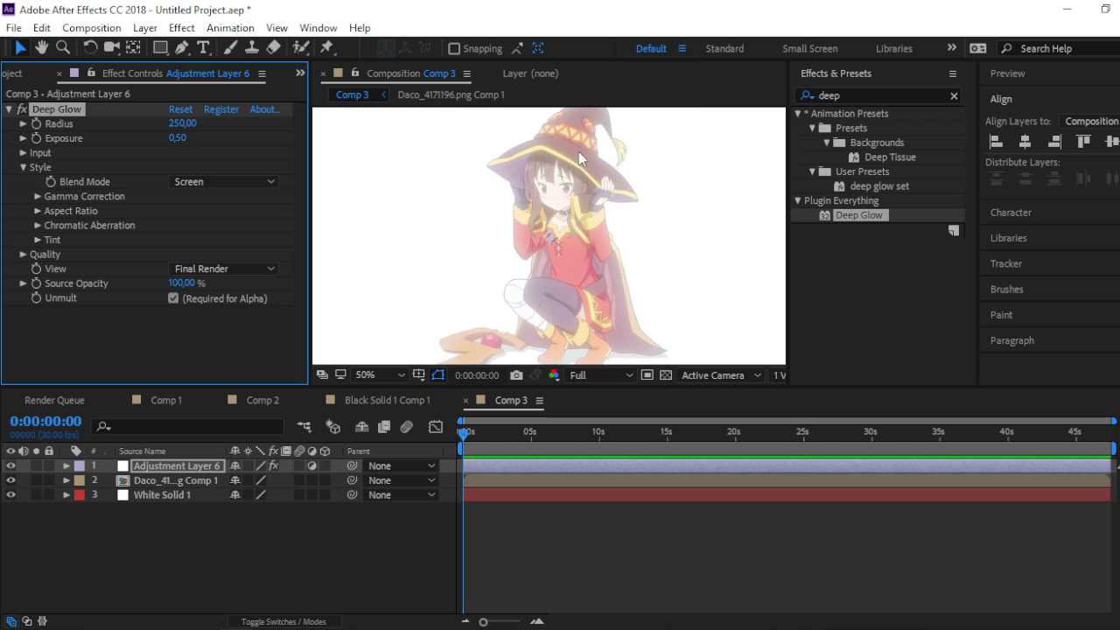
click(385, 374)
- Fit the comp in view and duplicate the Daco character layer
click(412, 82)
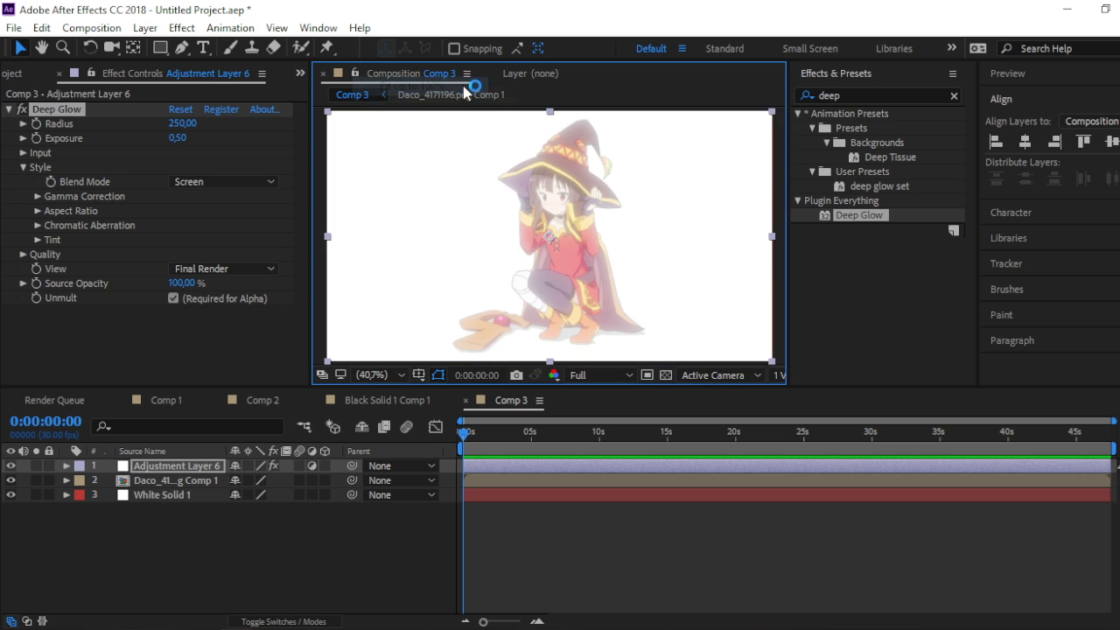
click(196, 481)
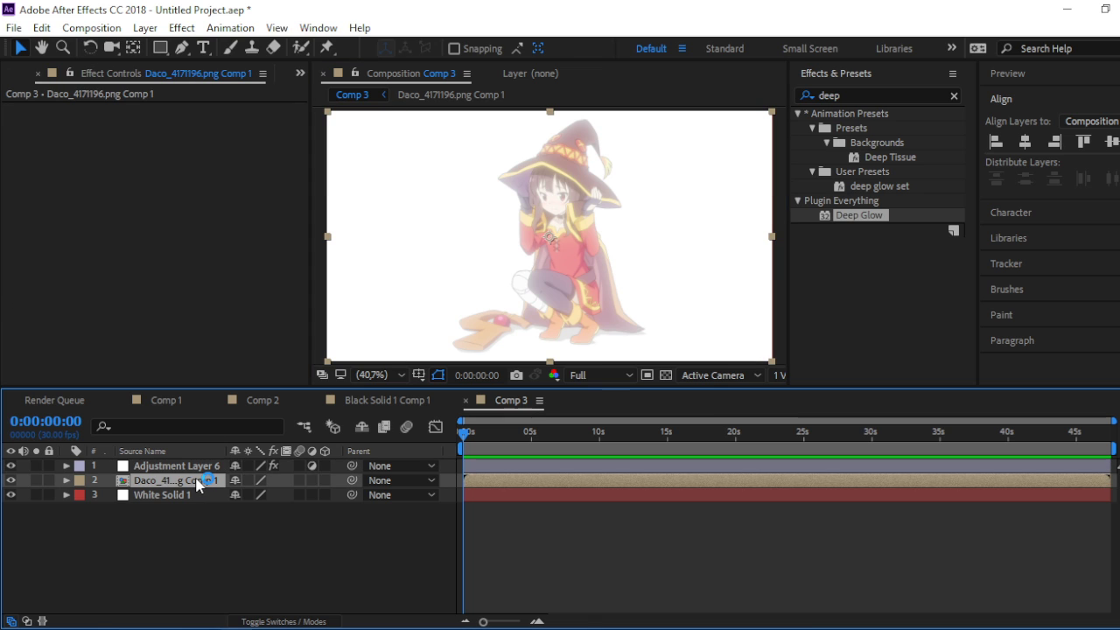
key(ctrl+d)
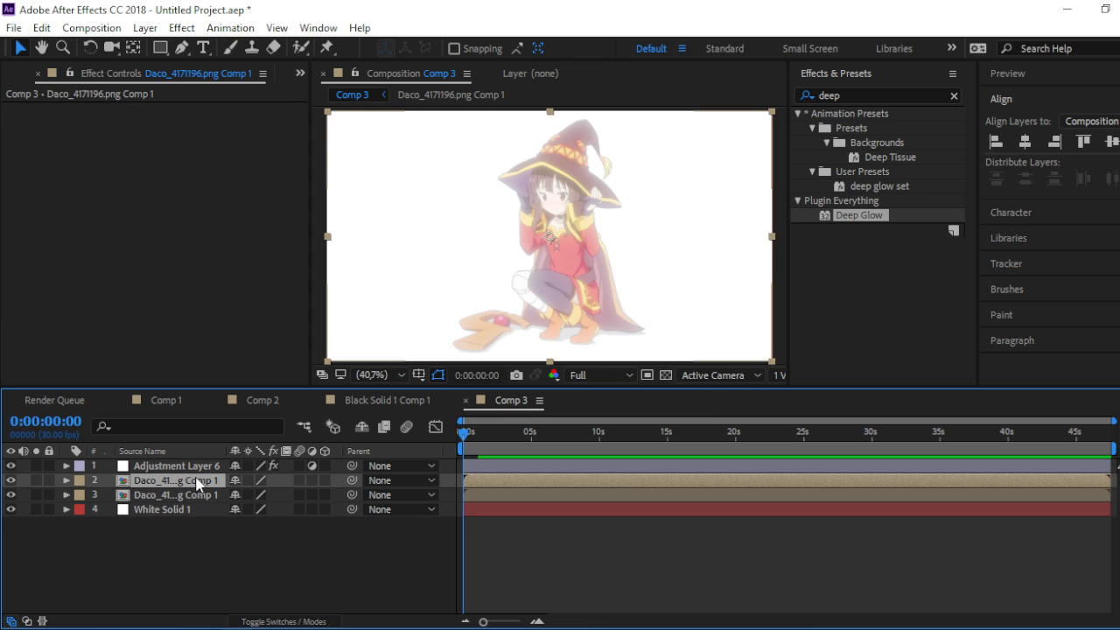
- Apply Drop Shadow to the top Daco copy with Distance 0, shadow only
click(864, 93)
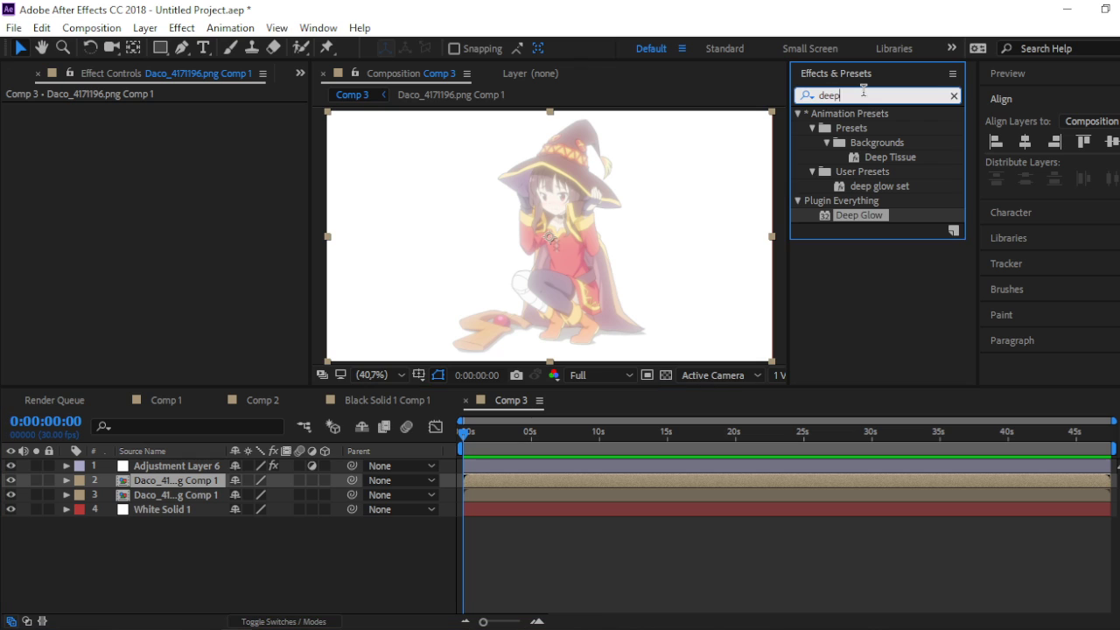
key(BackSpace)
key(BackSpace)
key(BackSpace)
click(863, 91)
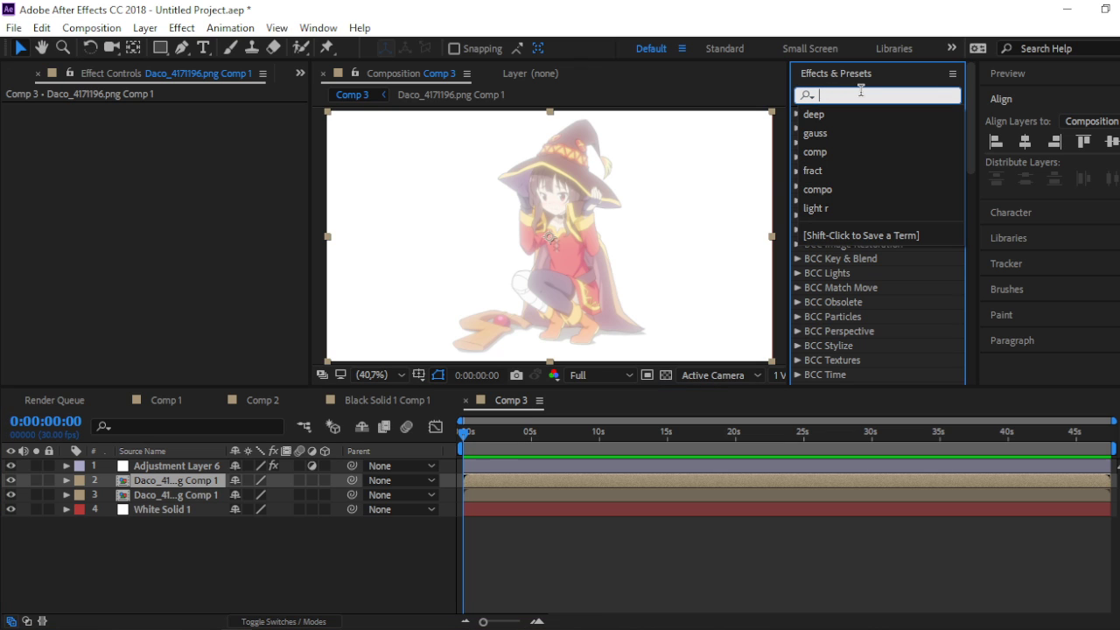
text(drop)
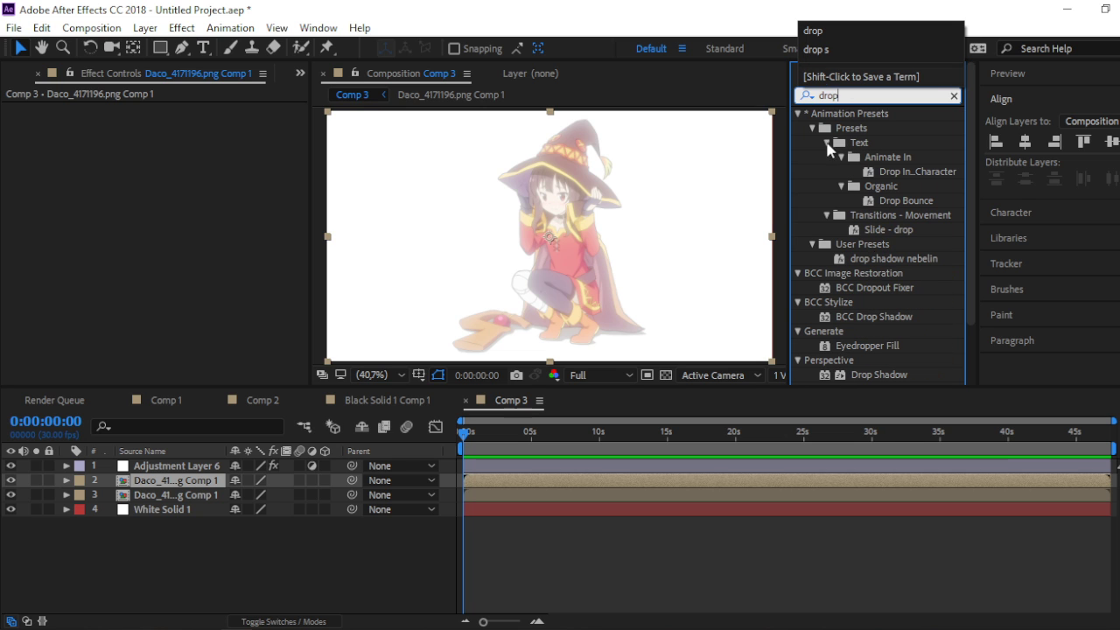
drag(866, 378, 531, 483)
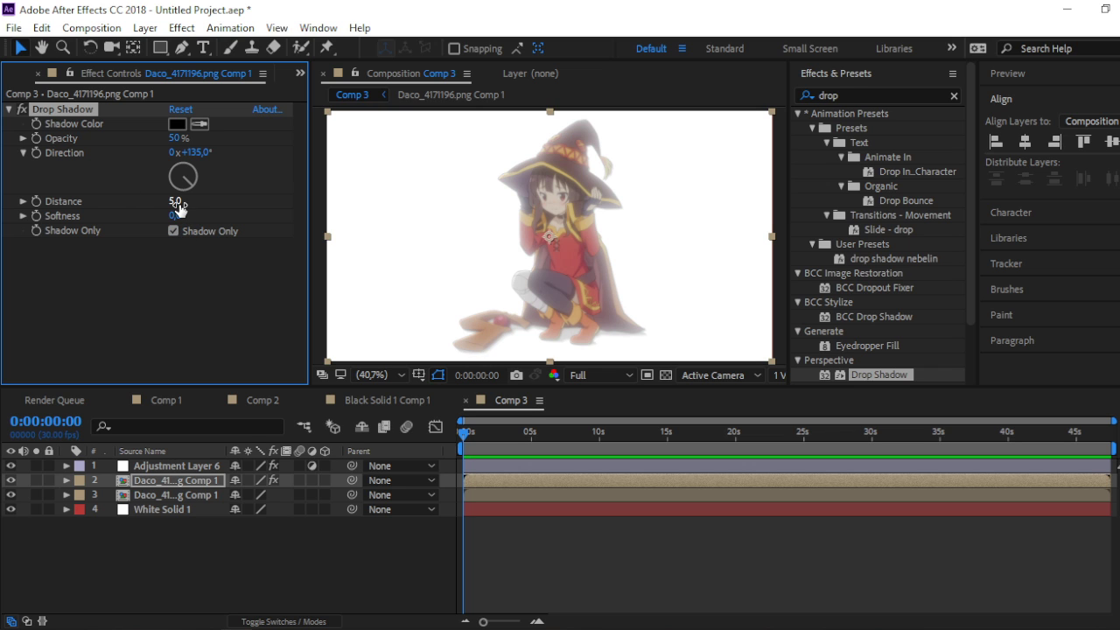
drag(175, 201, 42, 209)
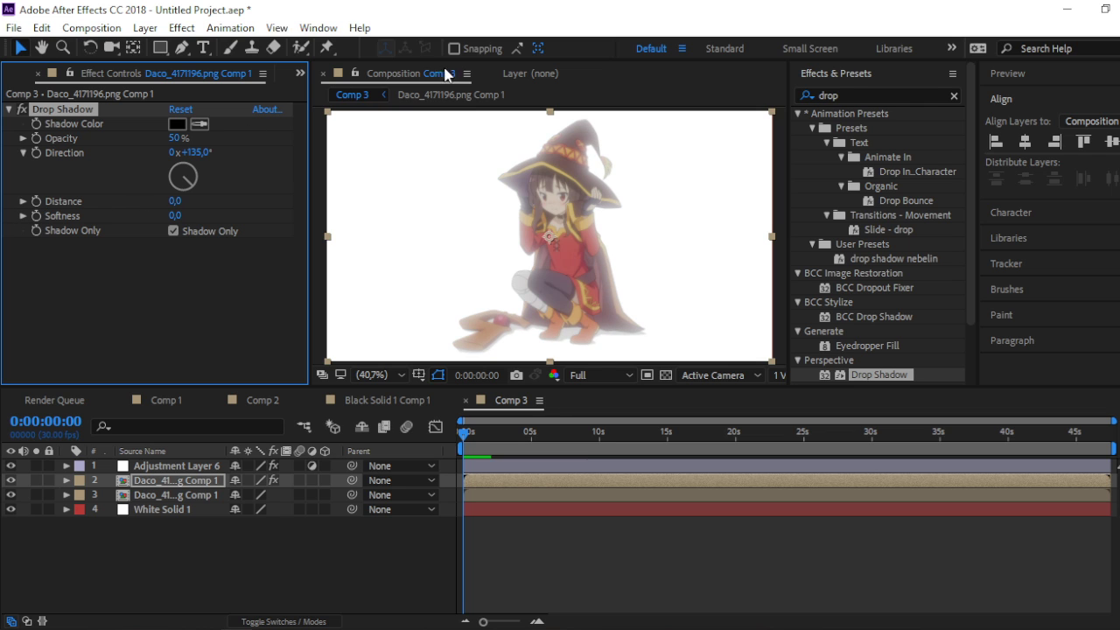
key(slash)
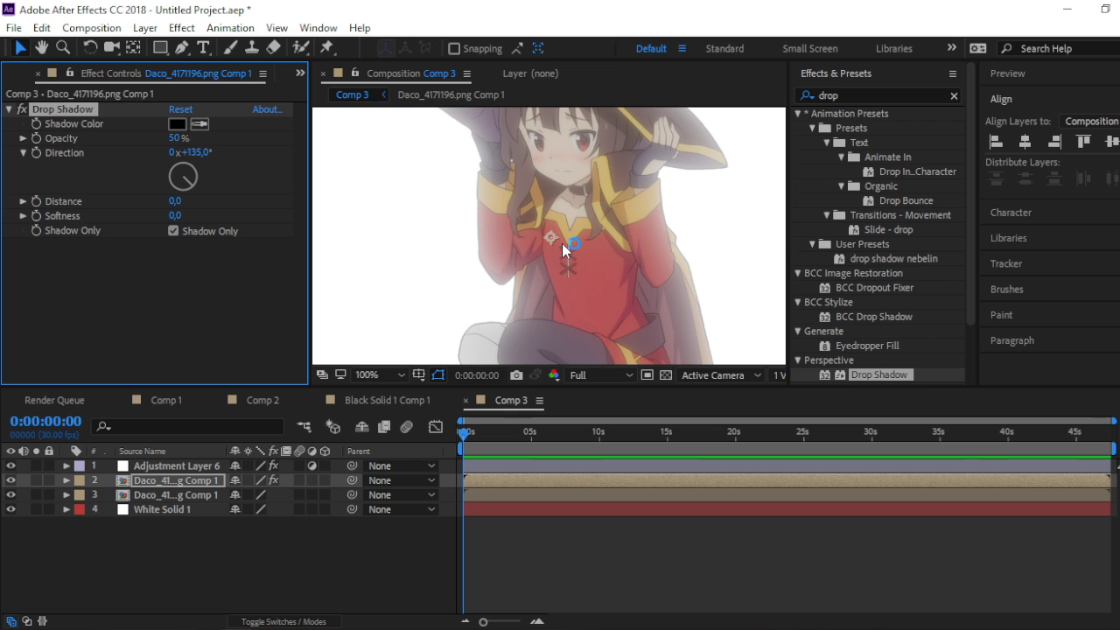
click(374, 375)
click(469, 91)
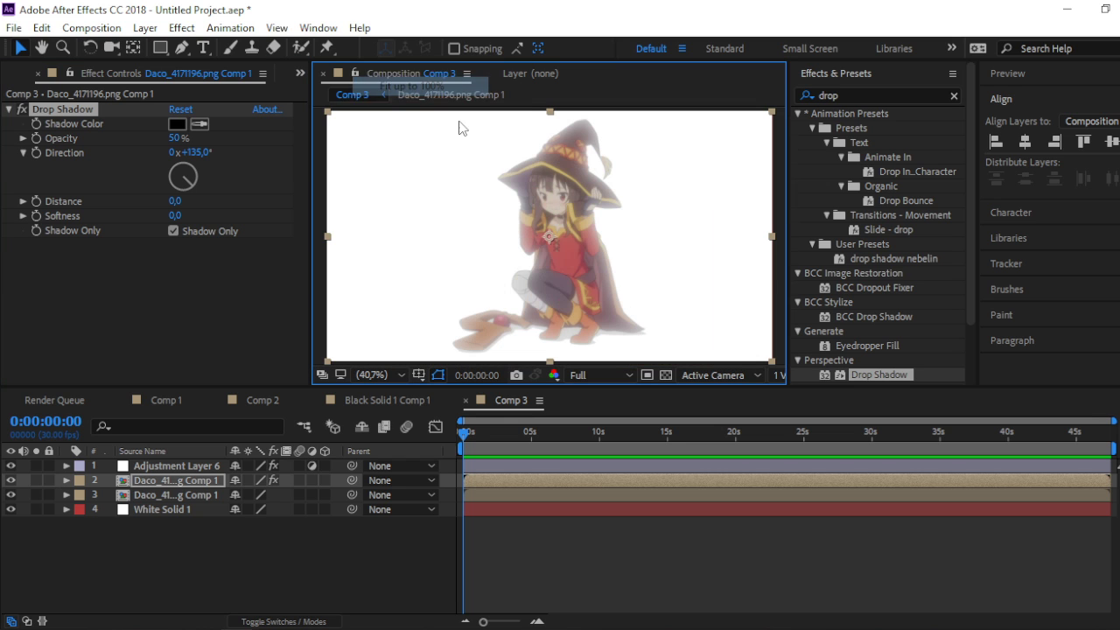
- Try a Deep Glow Radius of 500 on Adjustment Layer 6
click(173, 507)
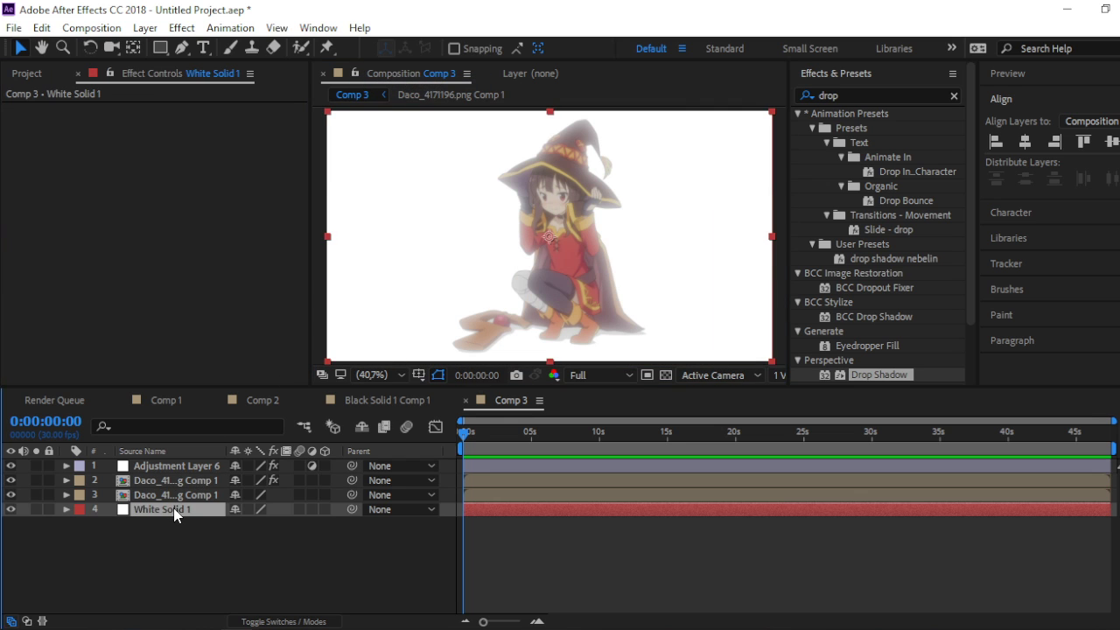
click(160, 465)
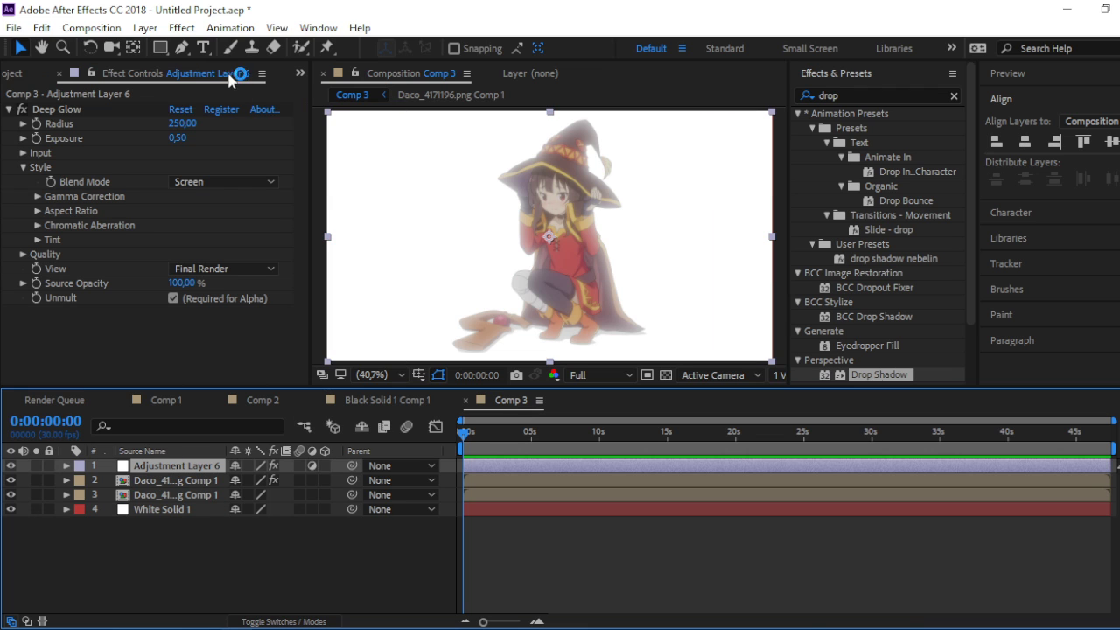
click(180, 123)
key(BackSpace)
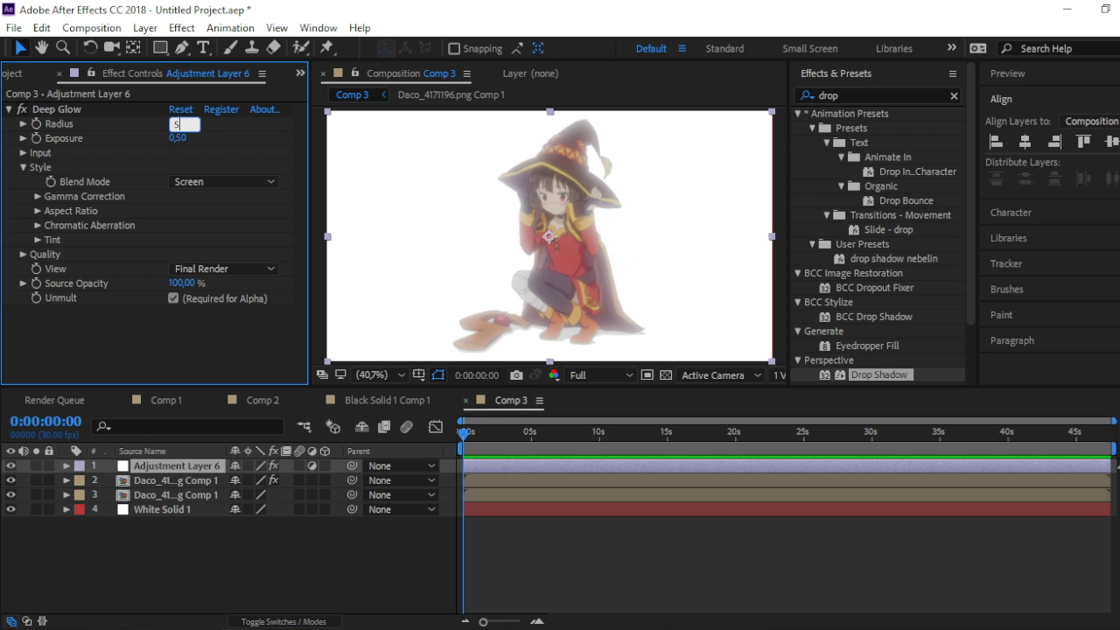
text(00)
key(Return)
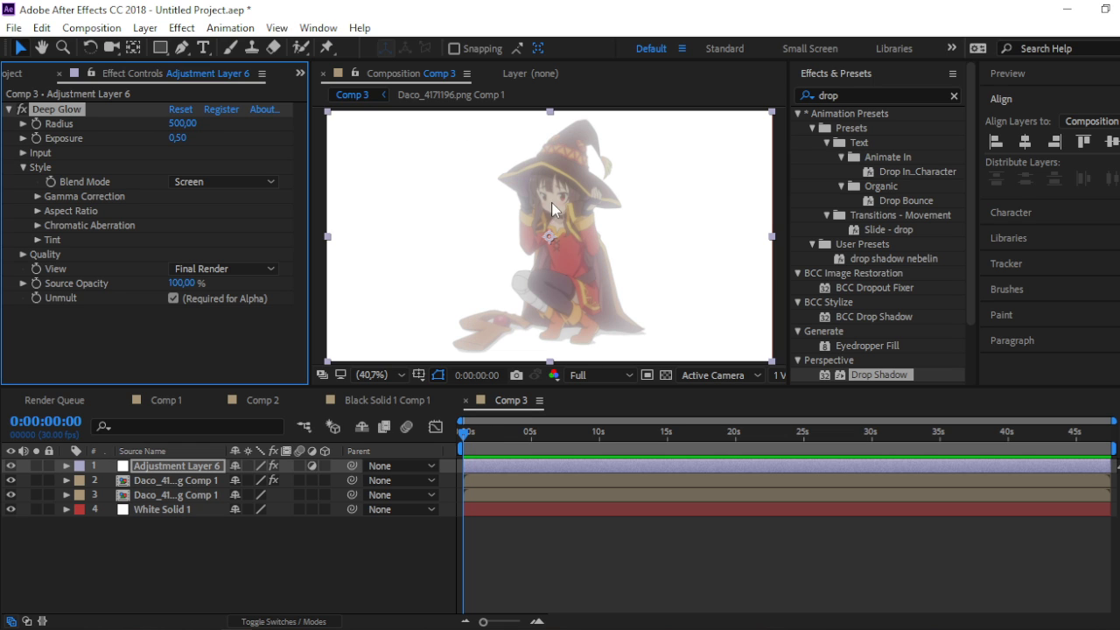
key(slash)
key(comma)
key(comma)
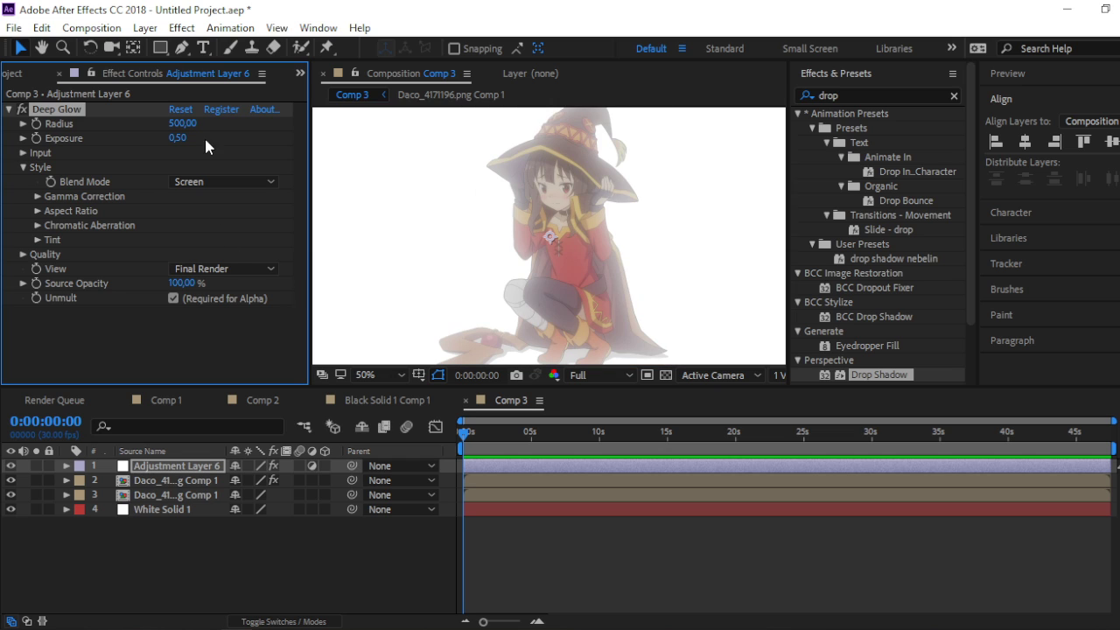
- Return the Deep Glow Radius to 250 and fit the composition in view
click(184, 123)
key(BackSpace)
key(Return)
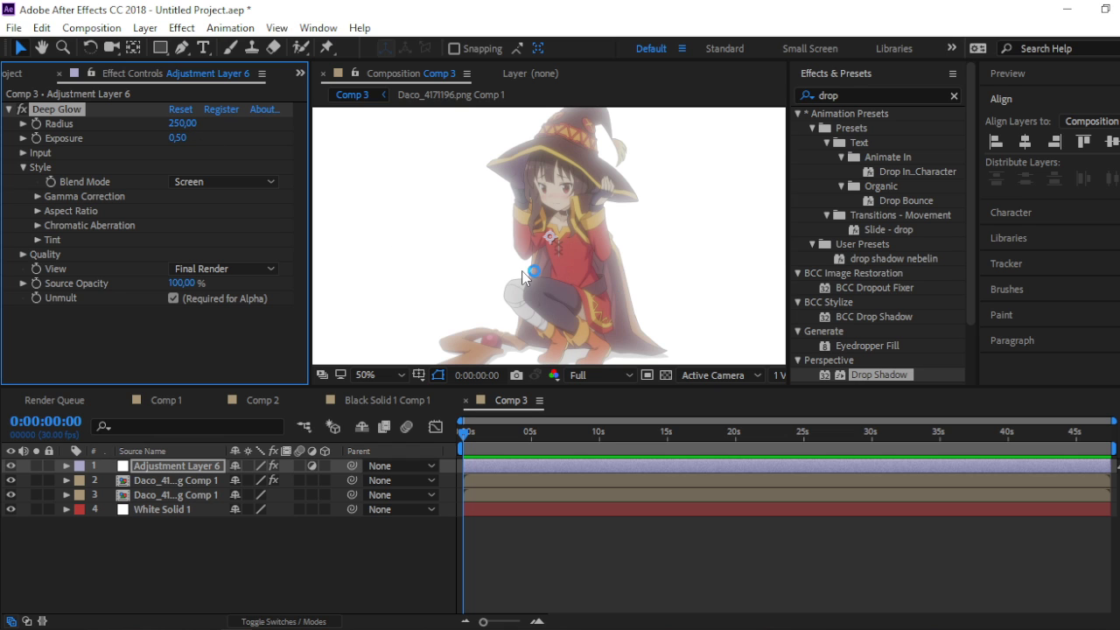
key(comma)
click(384, 373)
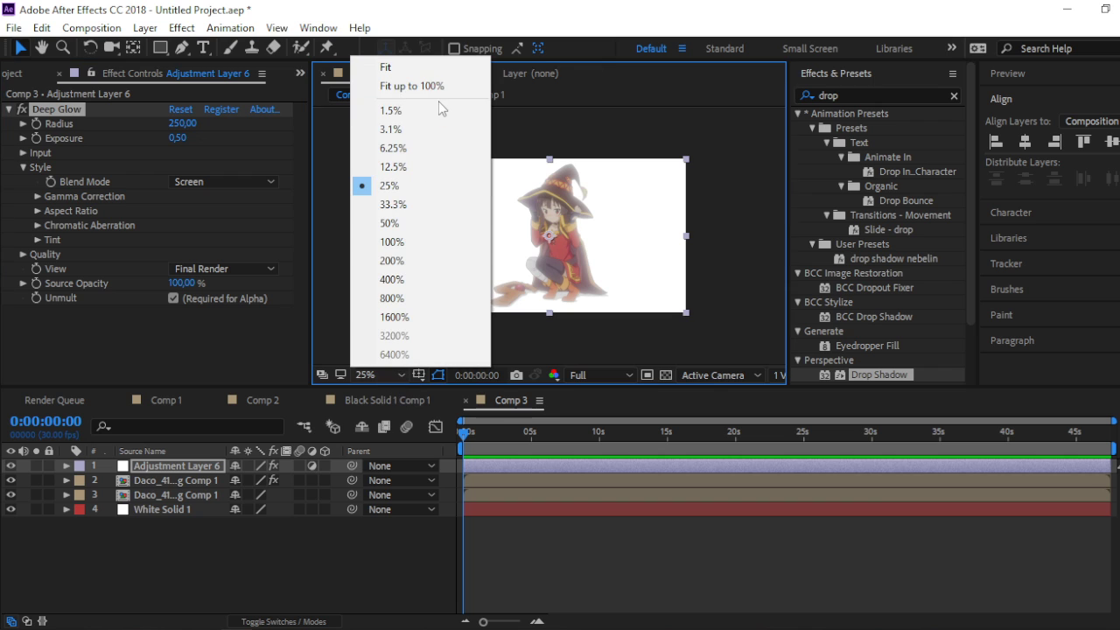
click(442, 87)
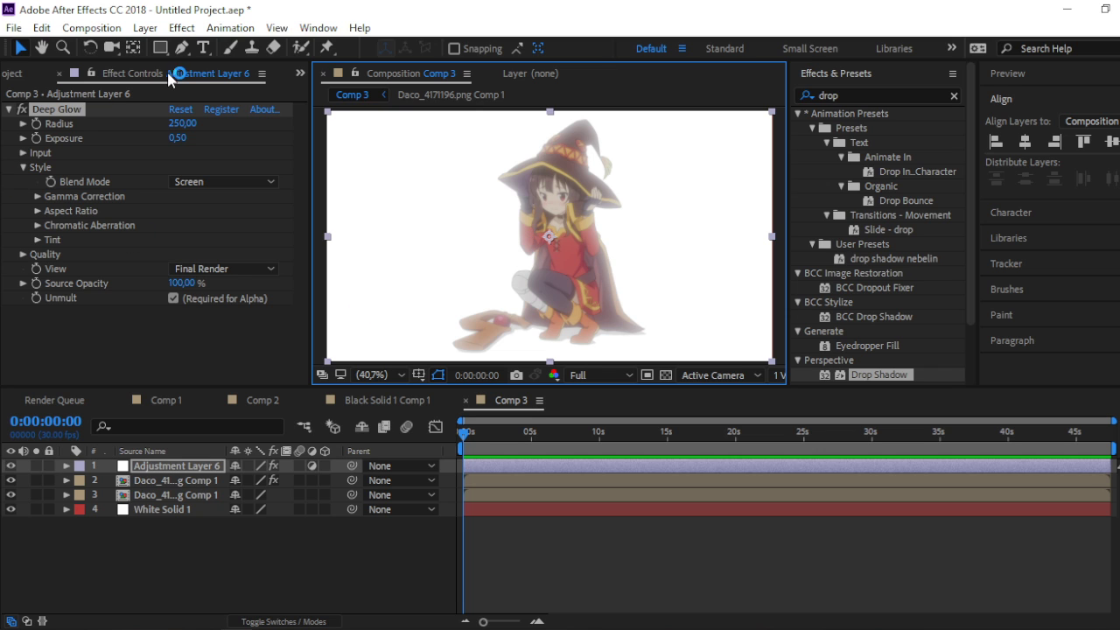
- Select Adjustment Layer 6 and pick the Rectangle tool
click(63, 113)
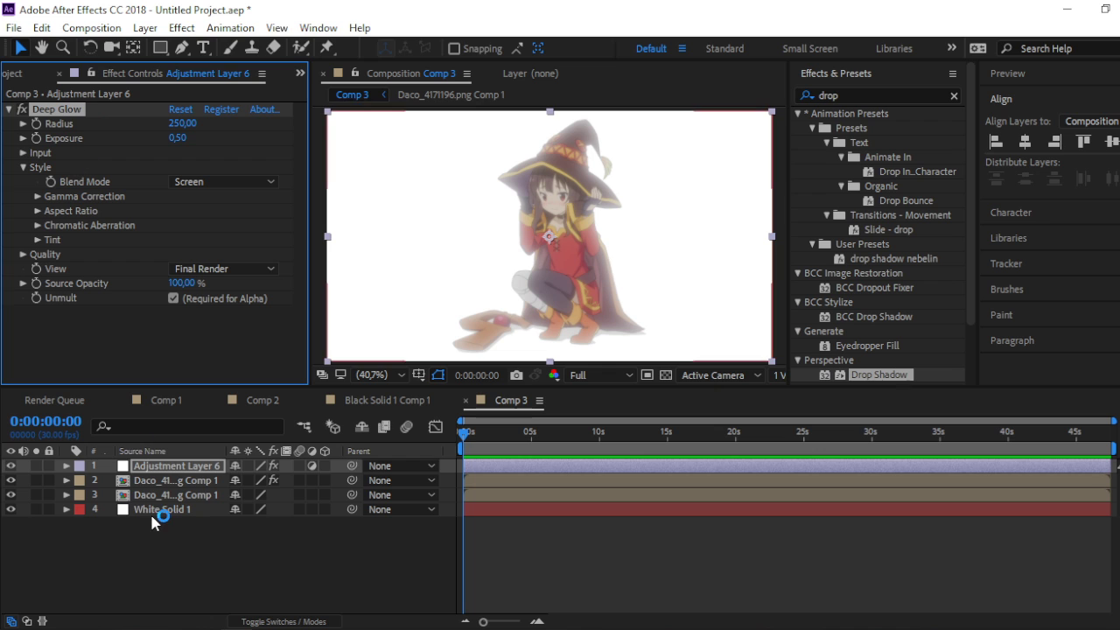
mouse_move(158, 543)
mouse_down()
mouse_move(207, 473)
mouse_move(216, 495)
mouse_up()
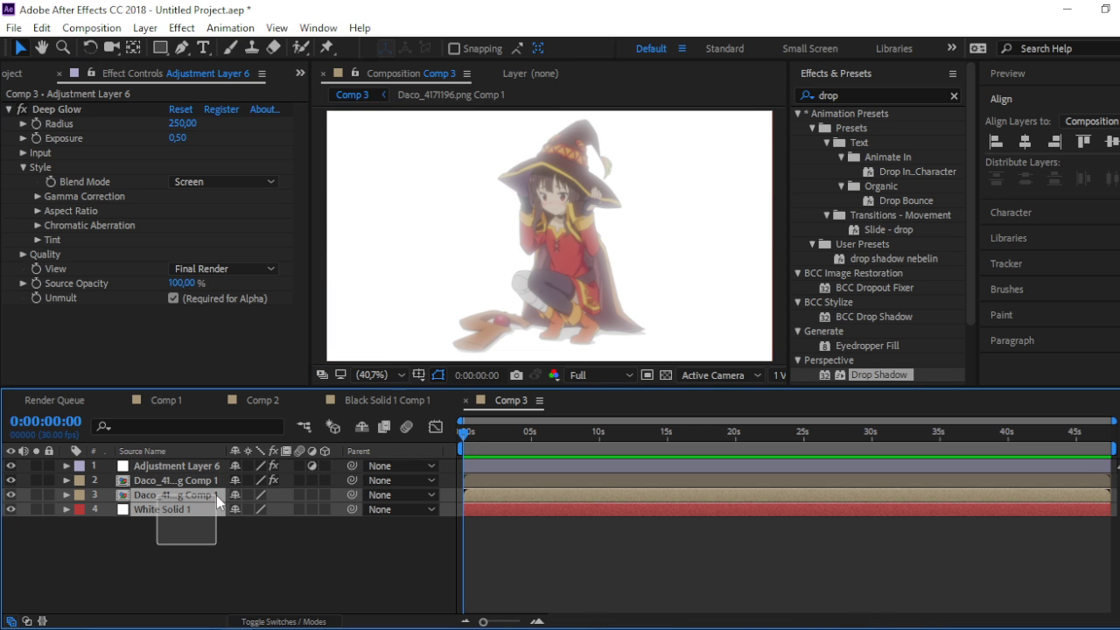
click(196, 522)
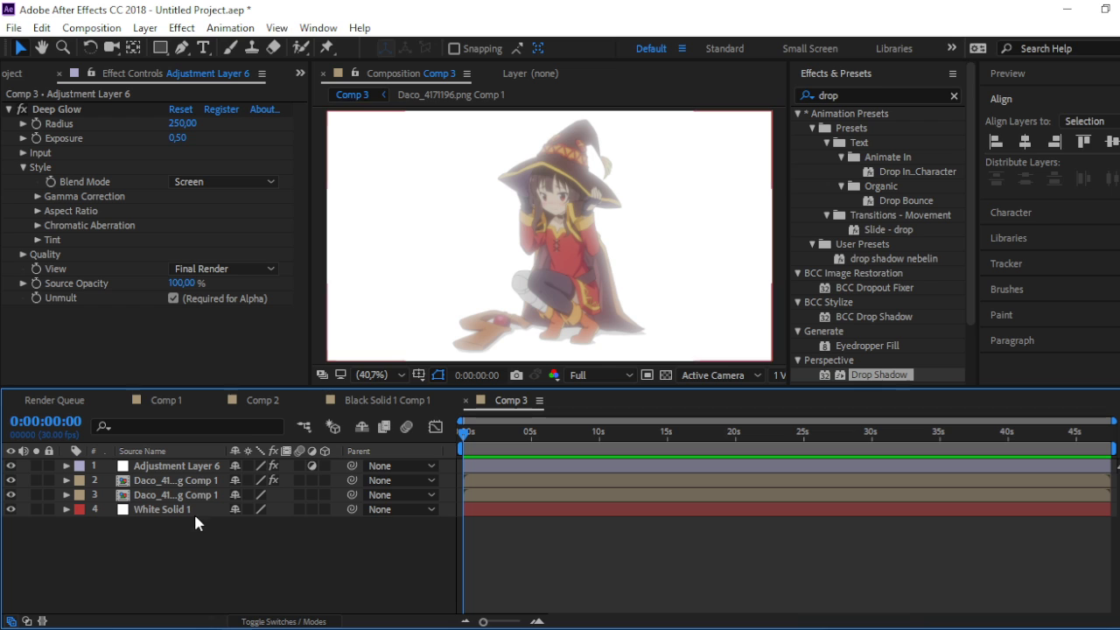
click(172, 466)
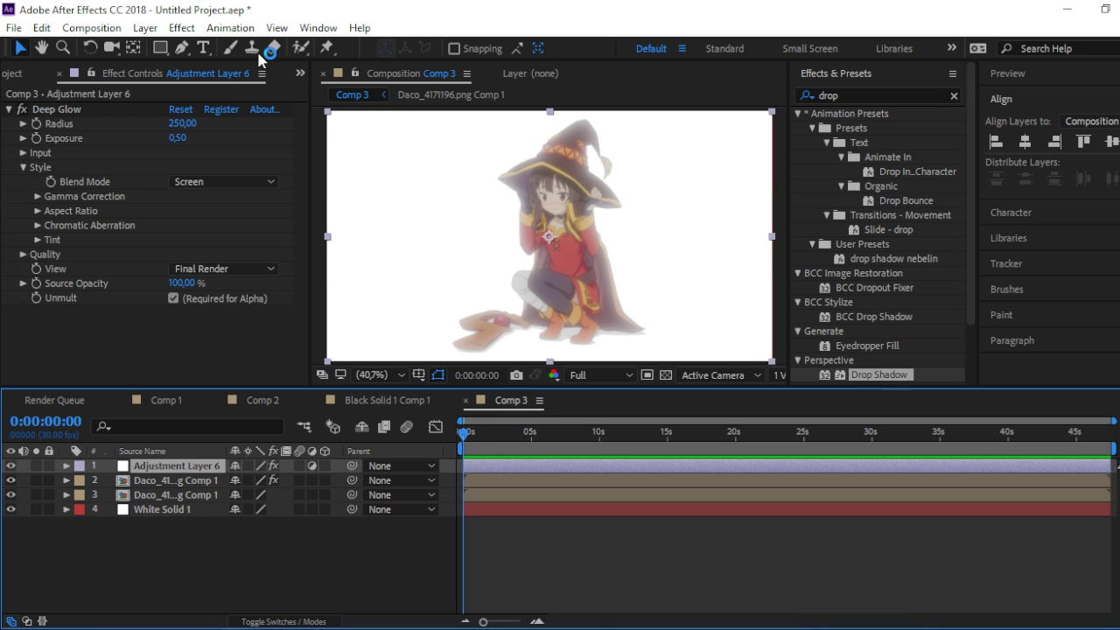
click(160, 51)
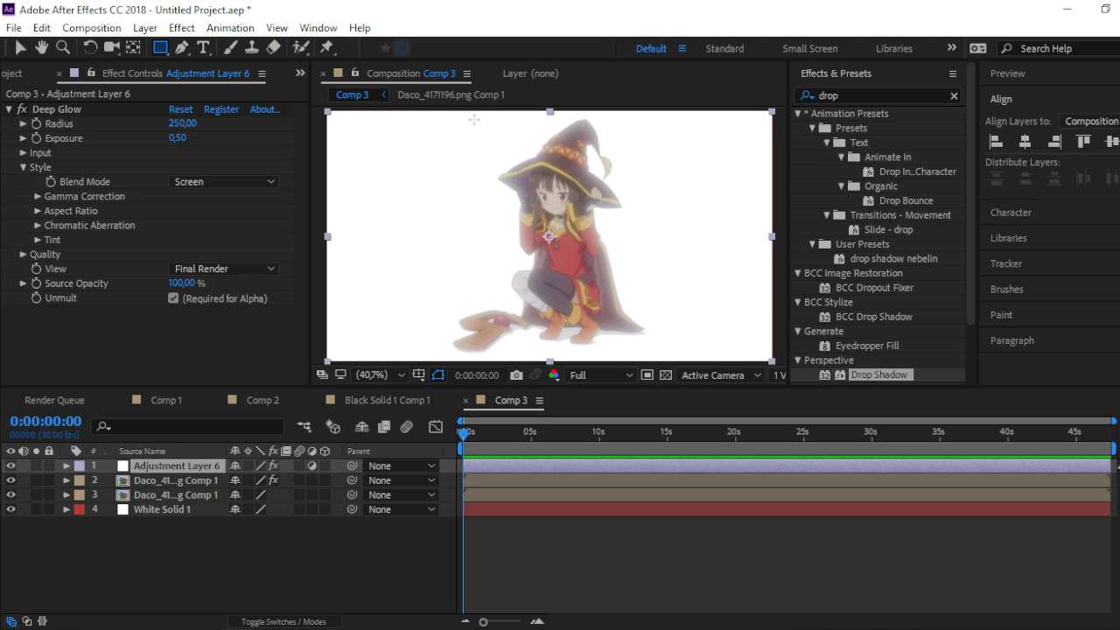
drag(473, 120, 665, 300)
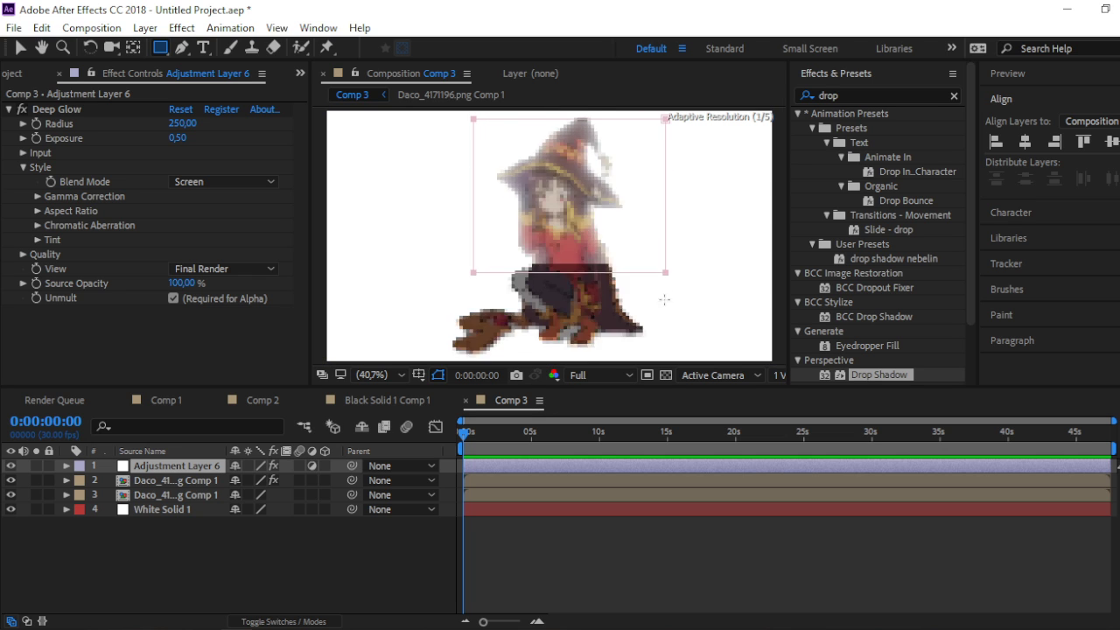
drag(665, 299, 645, 362)
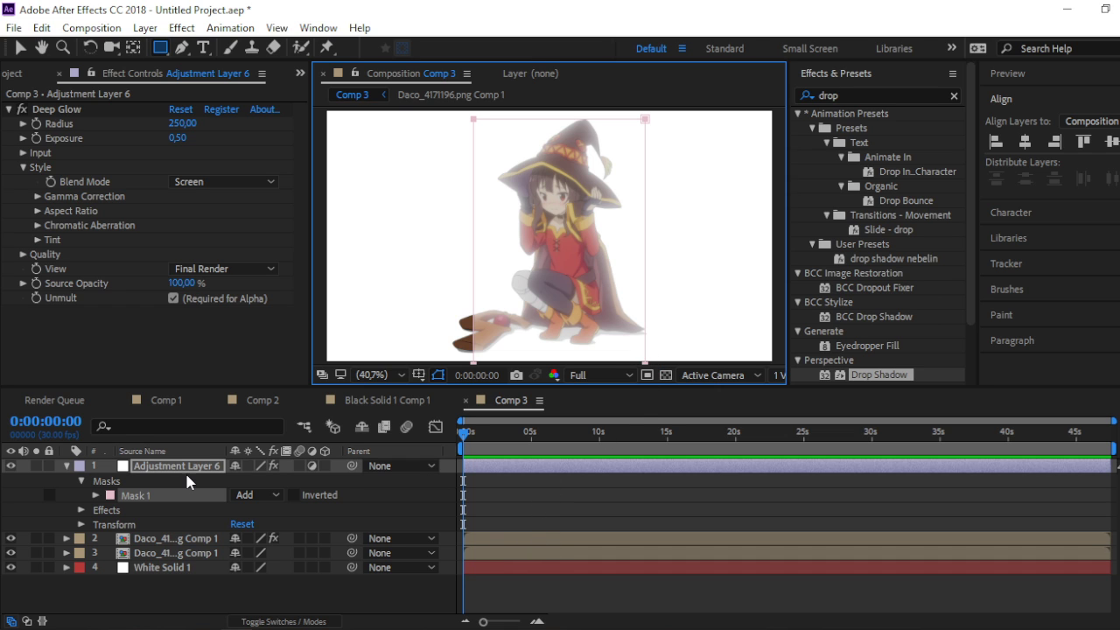
key(Delete)
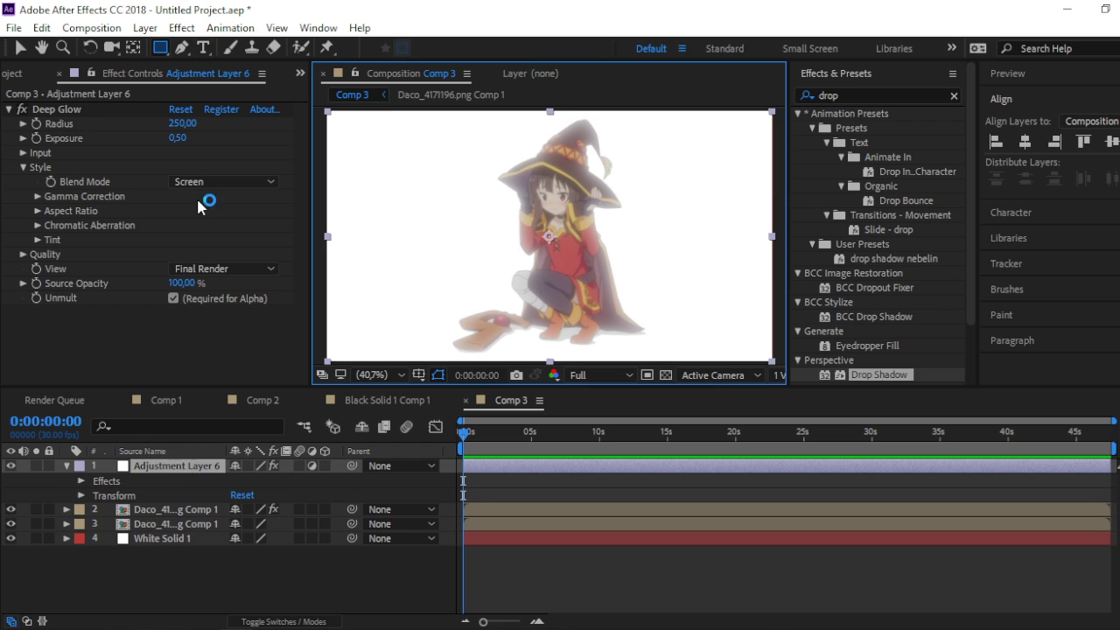
click(175, 540)
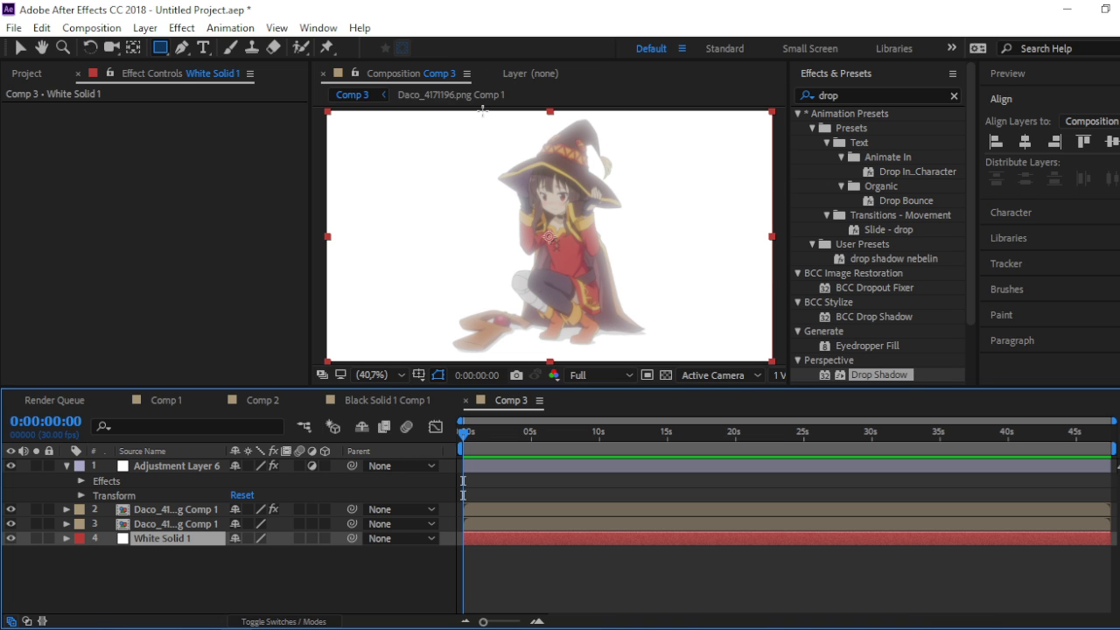
- Draw a rectangular mask trimming White Solid 1 to a vertical strip behind the witch
mouse_move(482, 111)
mouse_down()
mouse_move(635, 334)
mouse_move(636, 388)
mouse_up()
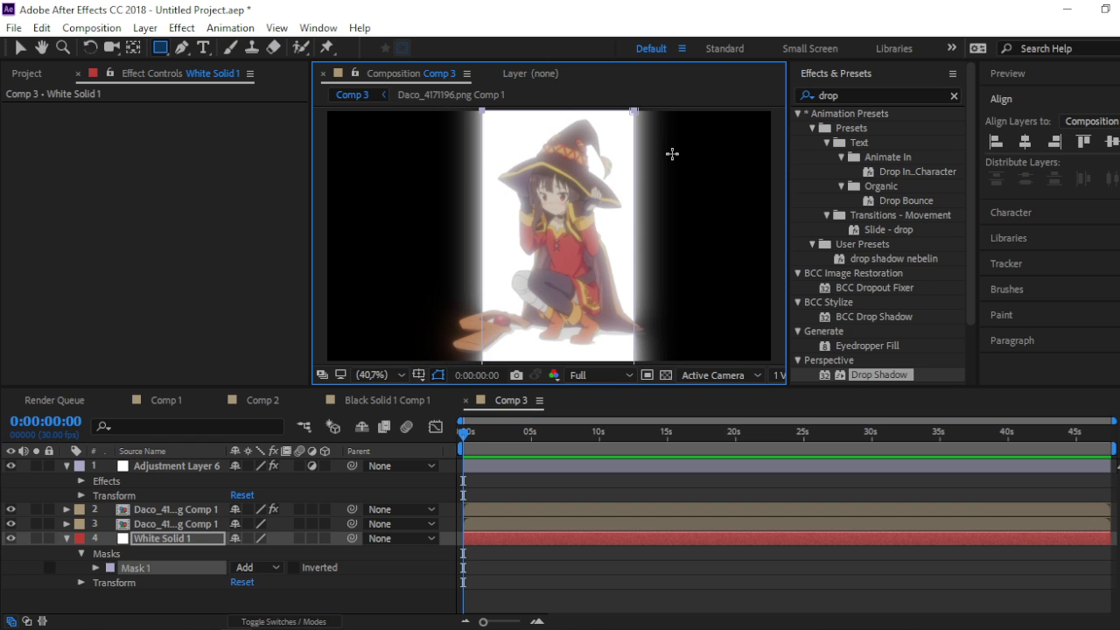
click(581, 446)
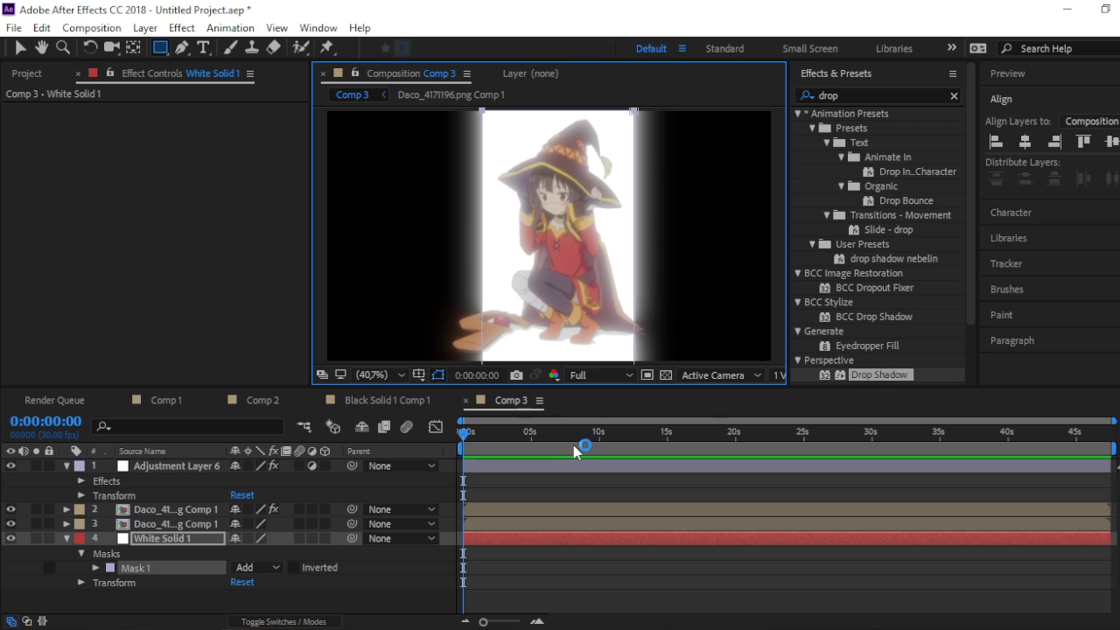
click(491, 515)
click(504, 538)
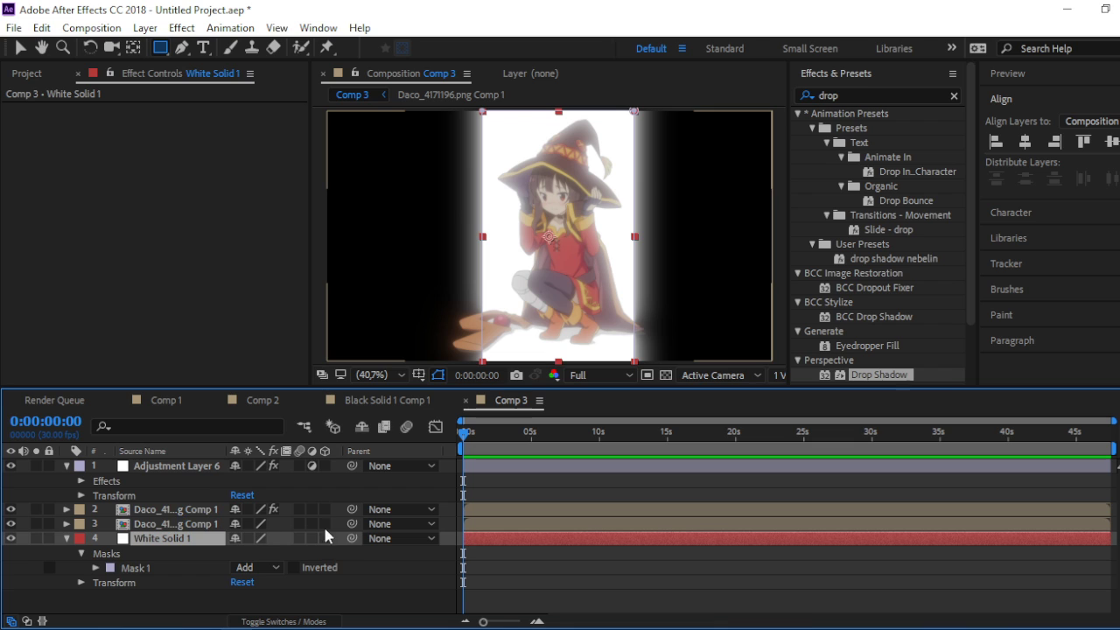
- Make White Solid 1 3D, keep both Daco character layers 2D, and select them
drag(325, 538, 325, 509)
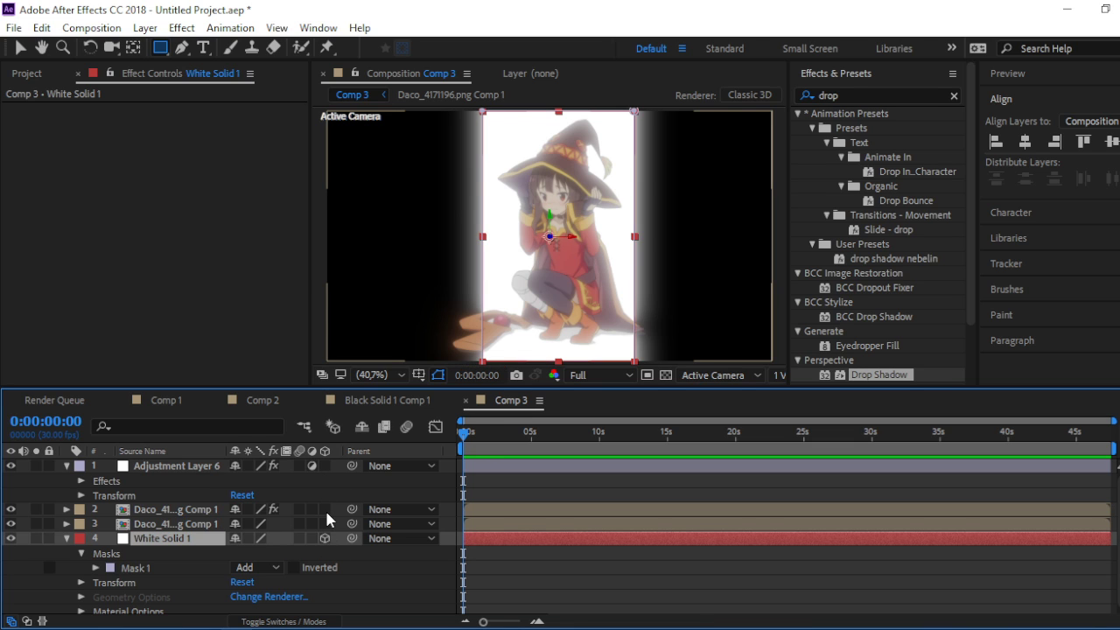
drag(324, 509, 324, 524)
click(166, 523)
shift+click(132, 509)
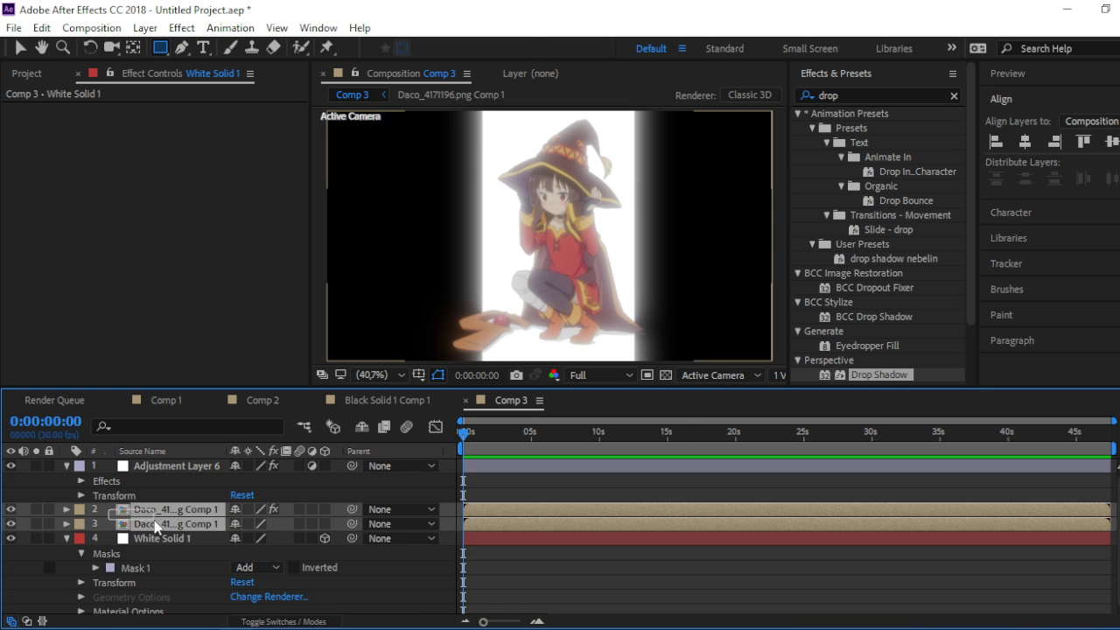
- Pre-compose both character layers into a 3D Pre-comp 1
key(ctrl+shift+c)
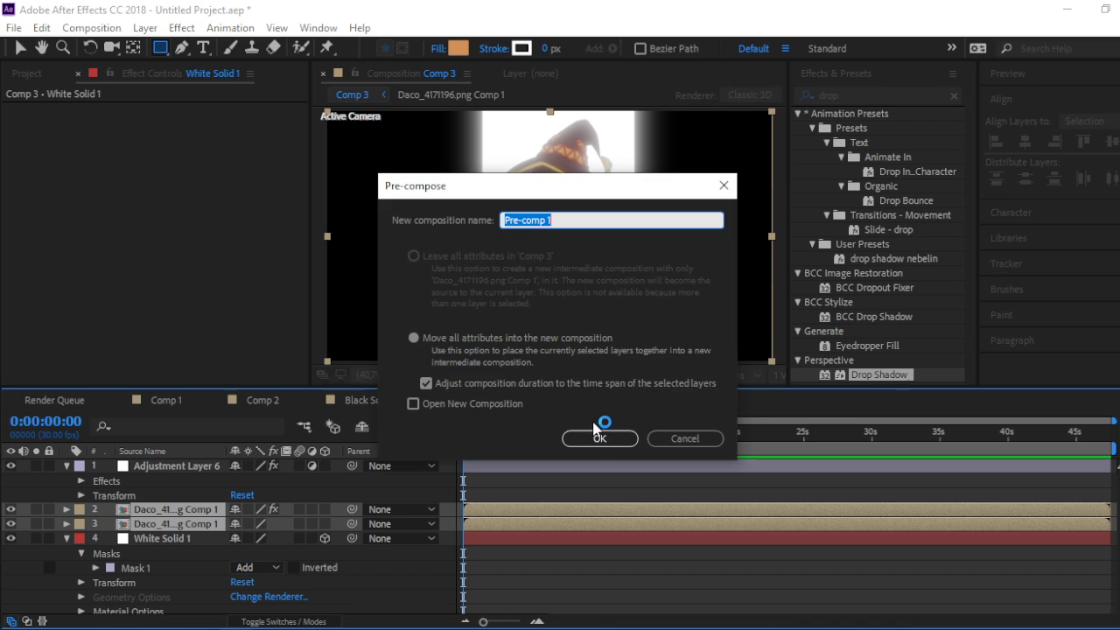
click(599, 438)
click(324, 510)
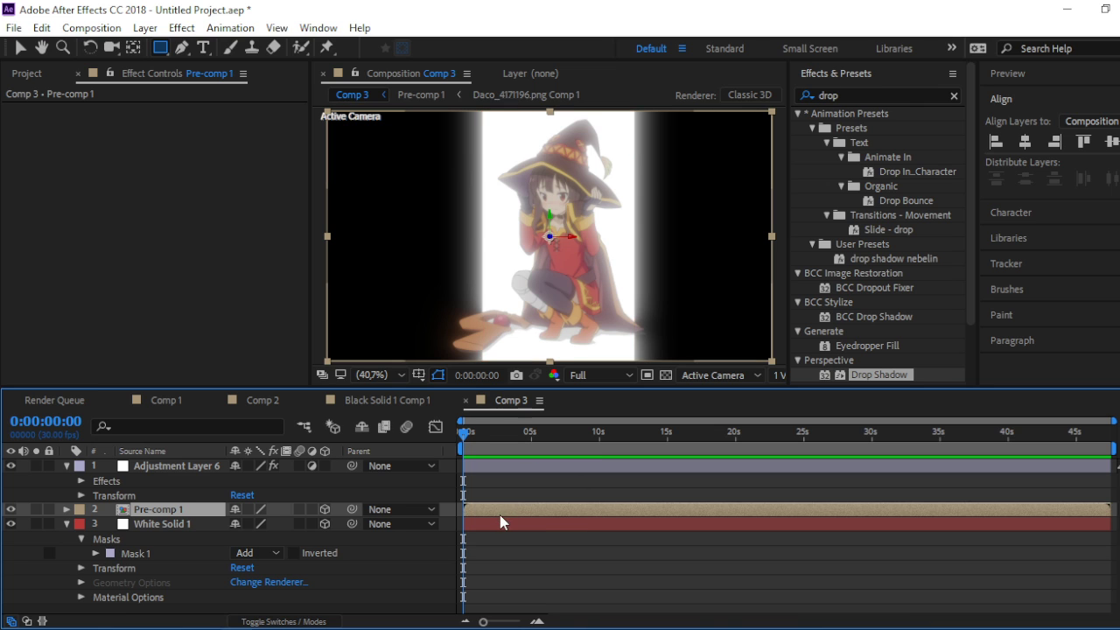
- Raise White Solid 1 in the frame and push it back to a depth of 689
click(480, 525)
click(67, 524)
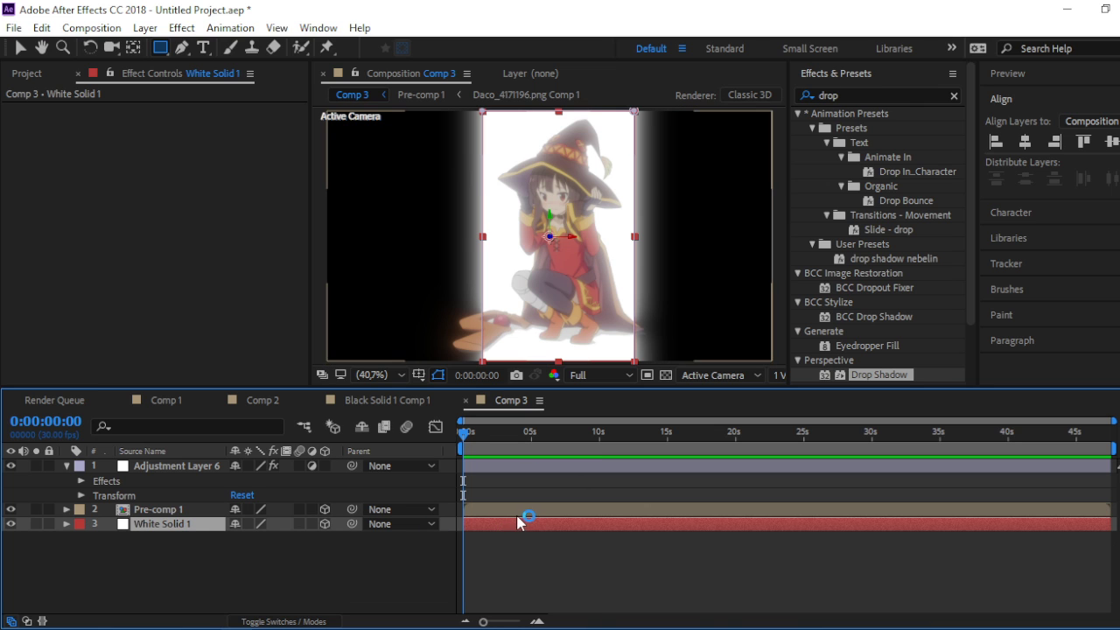
key(p)
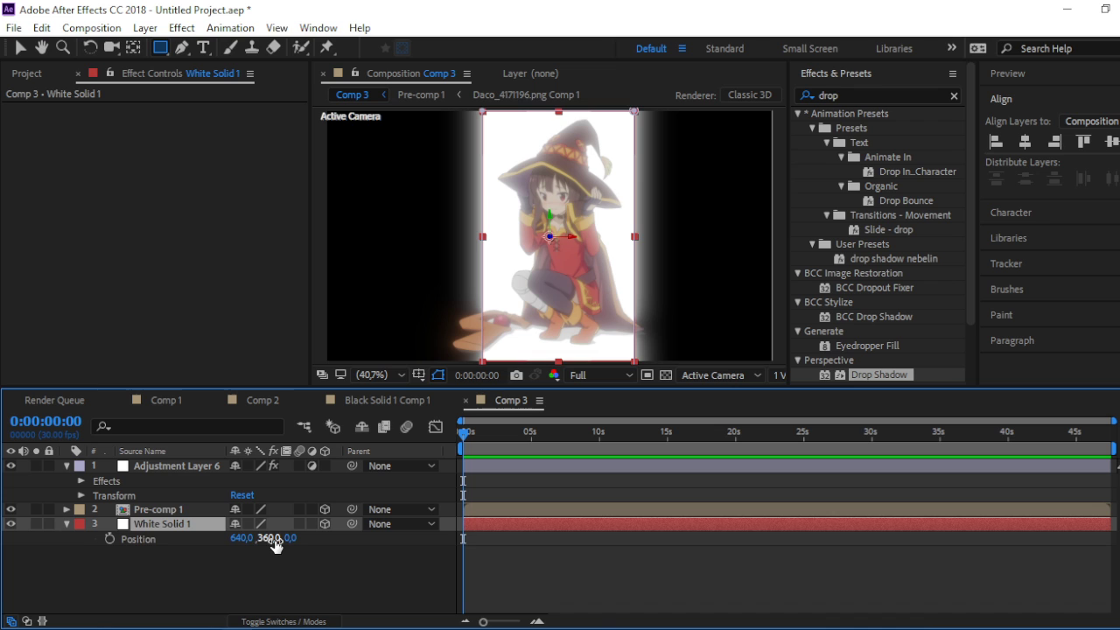
mouse_move(267, 538)
mouse_down()
mouse_move(281, 412)
mouse_move(285, 424)
mouse_up()
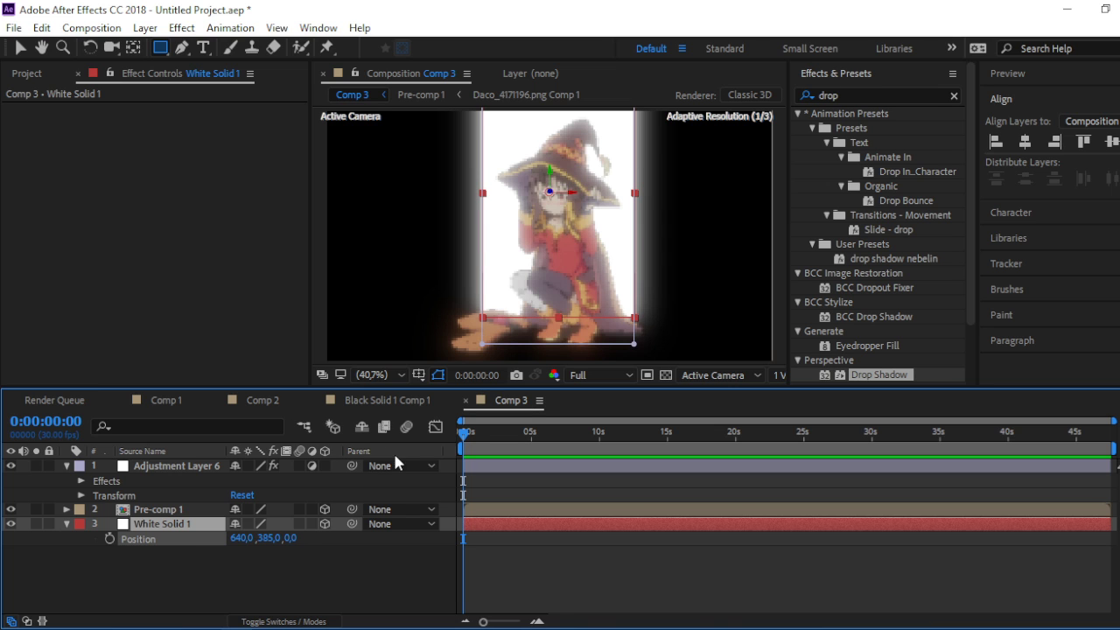
key(p)
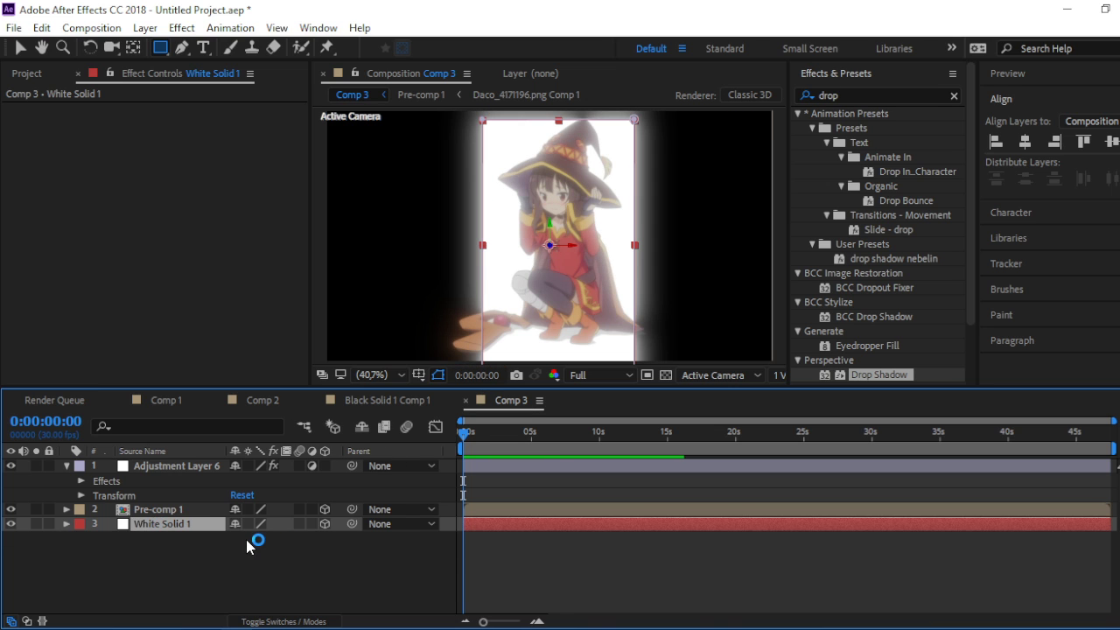
key(p)
drag(295, 539, 814, 475)
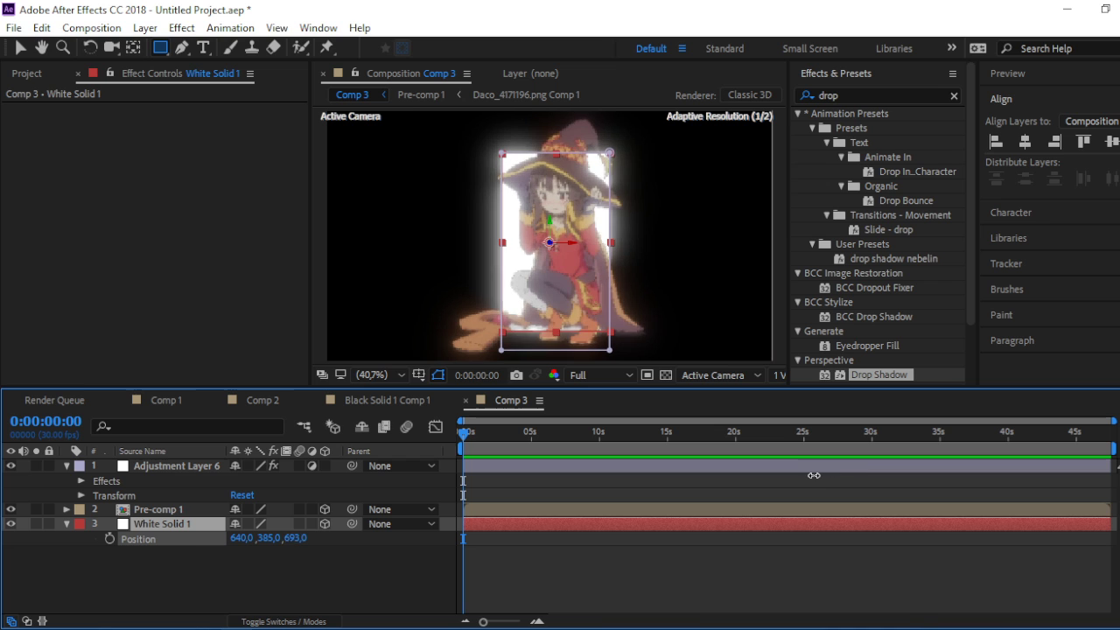
mouse_move(289, 539)
mouse_down()
mouse_move(278, 547)
mouse_move(306, 389)
mouse_up()
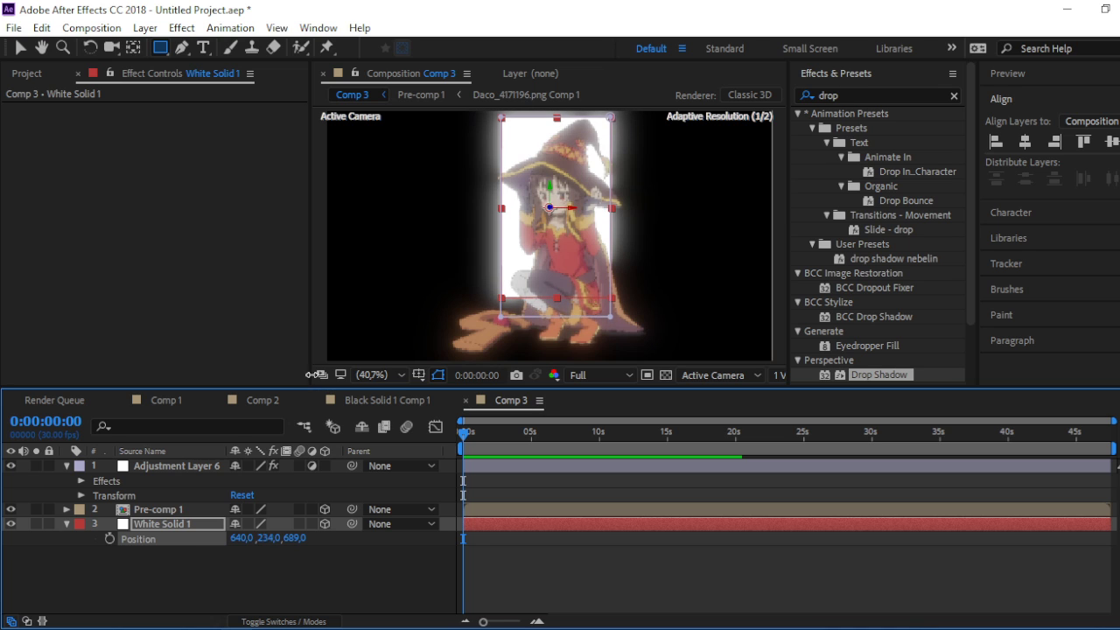
- Scale White Solid 1 to 126% and switch to Comp 1
key(s)
drag(306, 537, 401, 554)
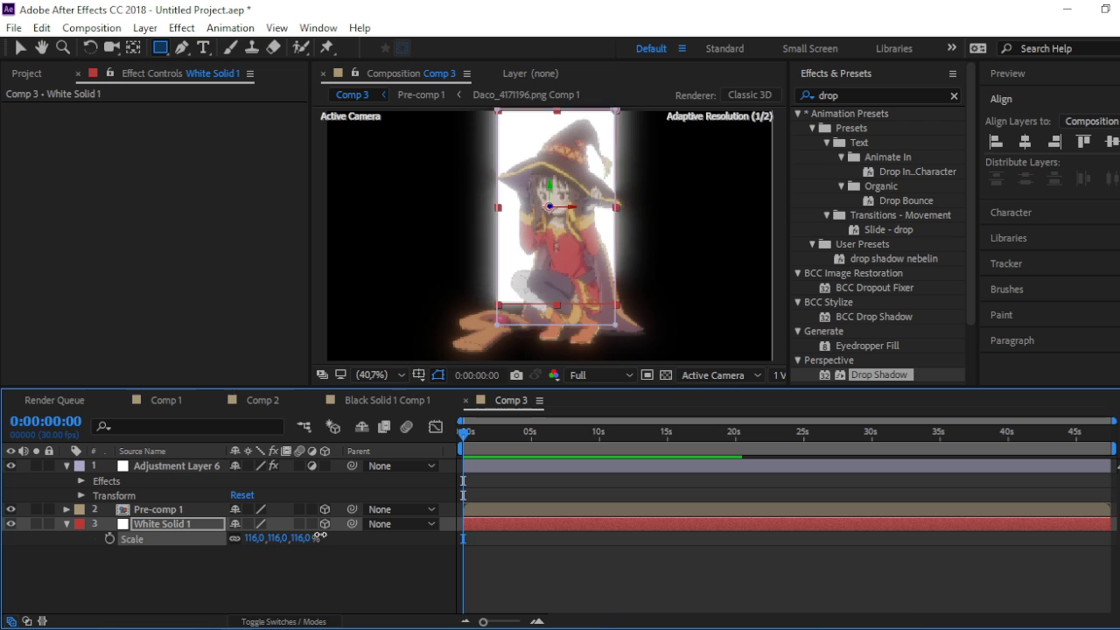
click(619, 569)
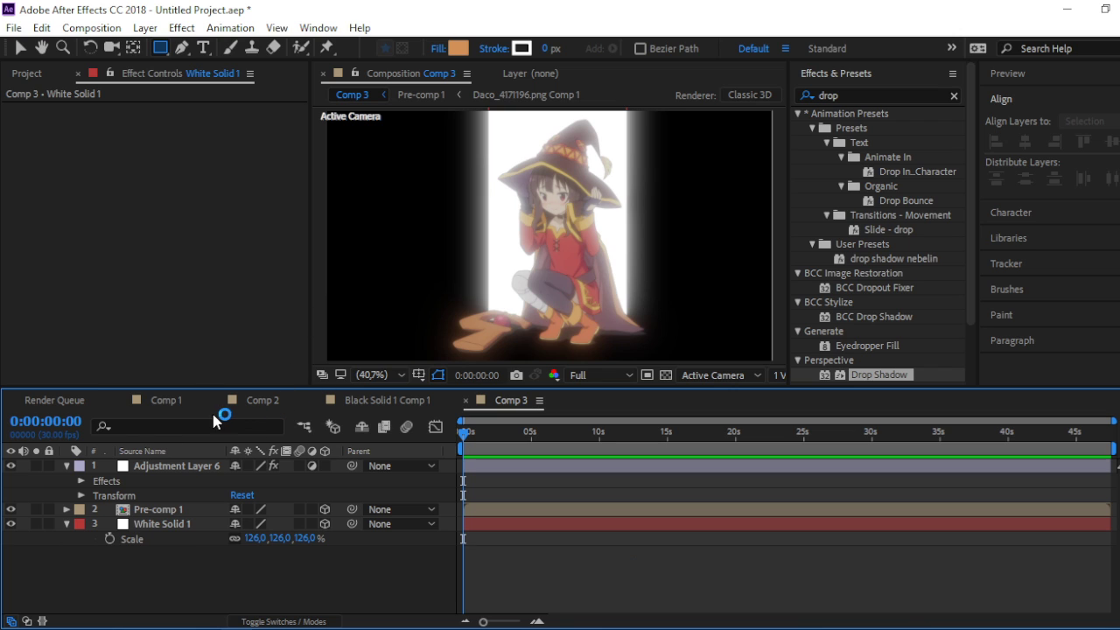
click(163, 401)
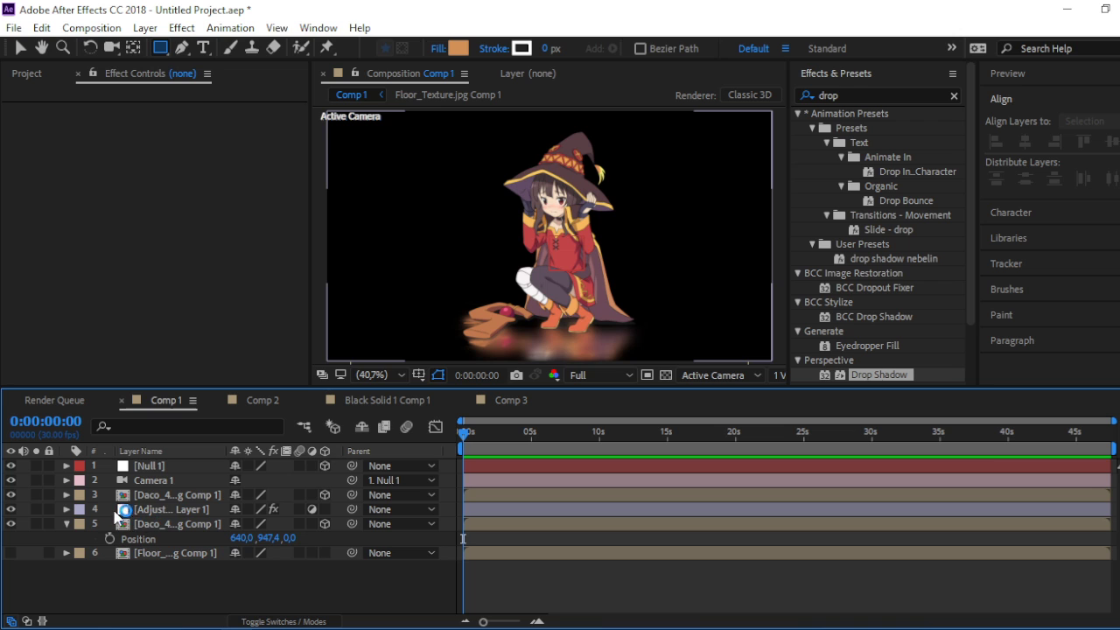
- Copy Comp 1's adjustment, character and floor layers into Comp 3 below White Solid 1
drag(166, 512, 168, 564)
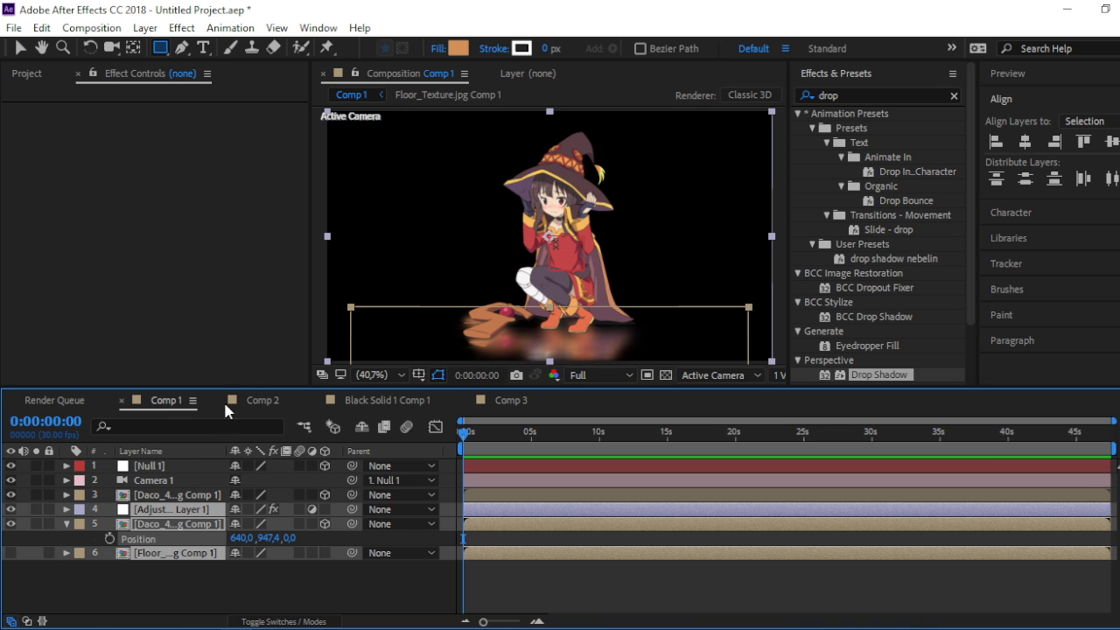
click(254, 400)
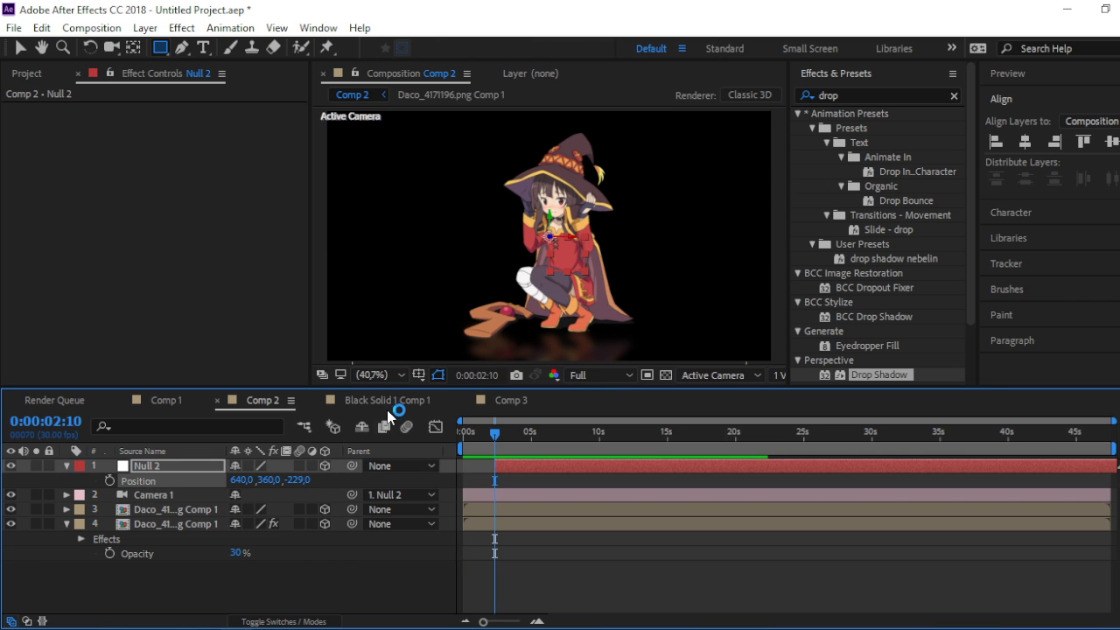
click(491, 399)
key(ctrl+v)
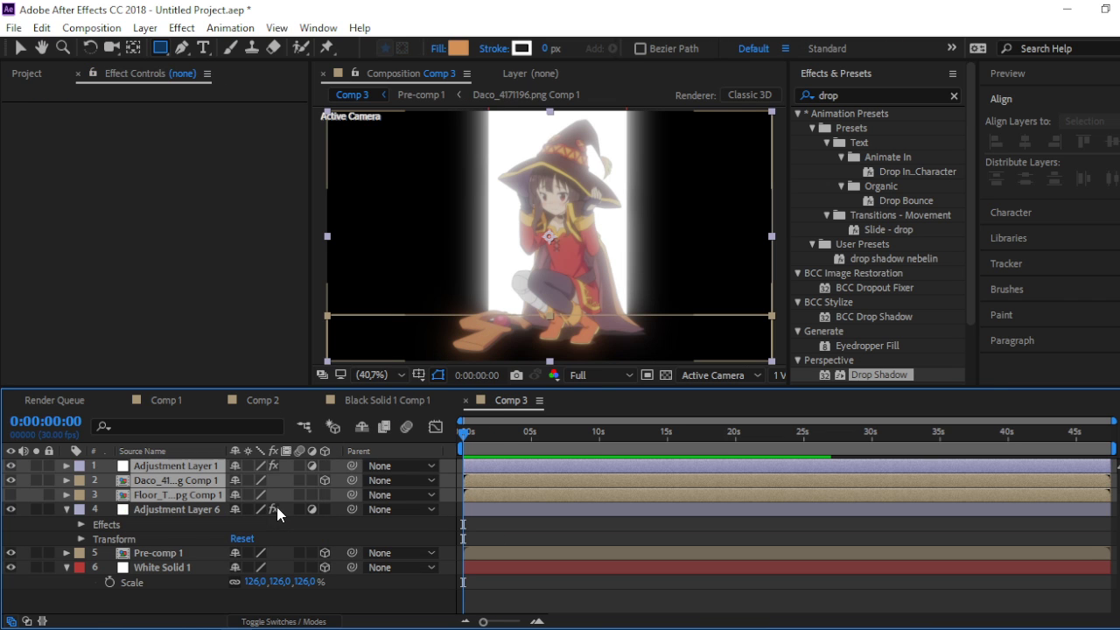
drag(185, 496, 203, 585)
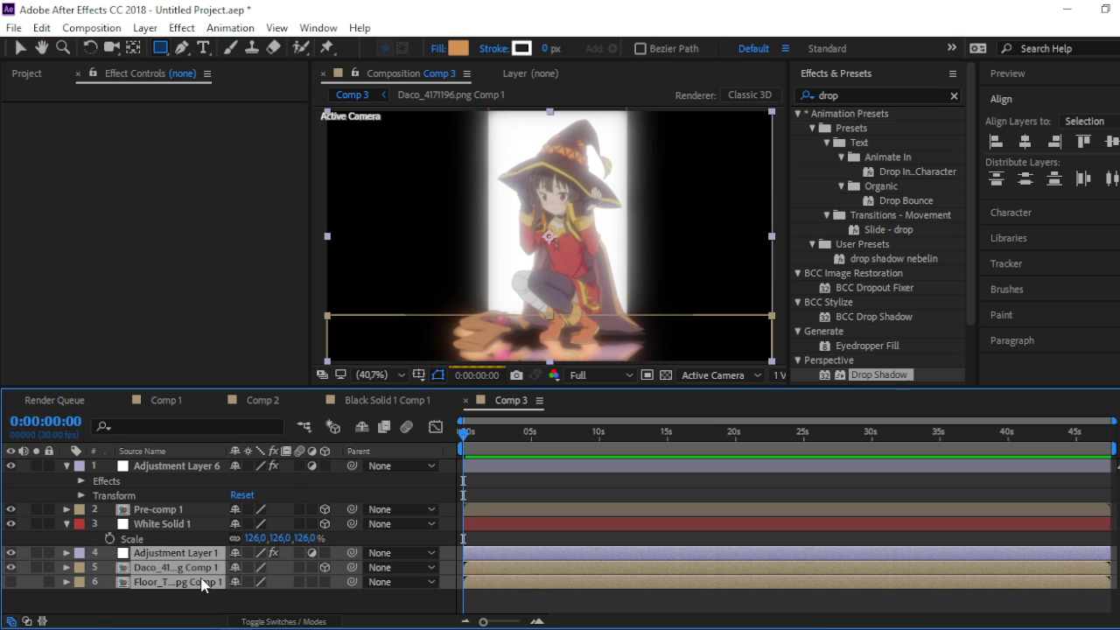
- Replace the pasted character layer with a duplicate of Pre-comp 1 above the floor layer
click(550, 522)
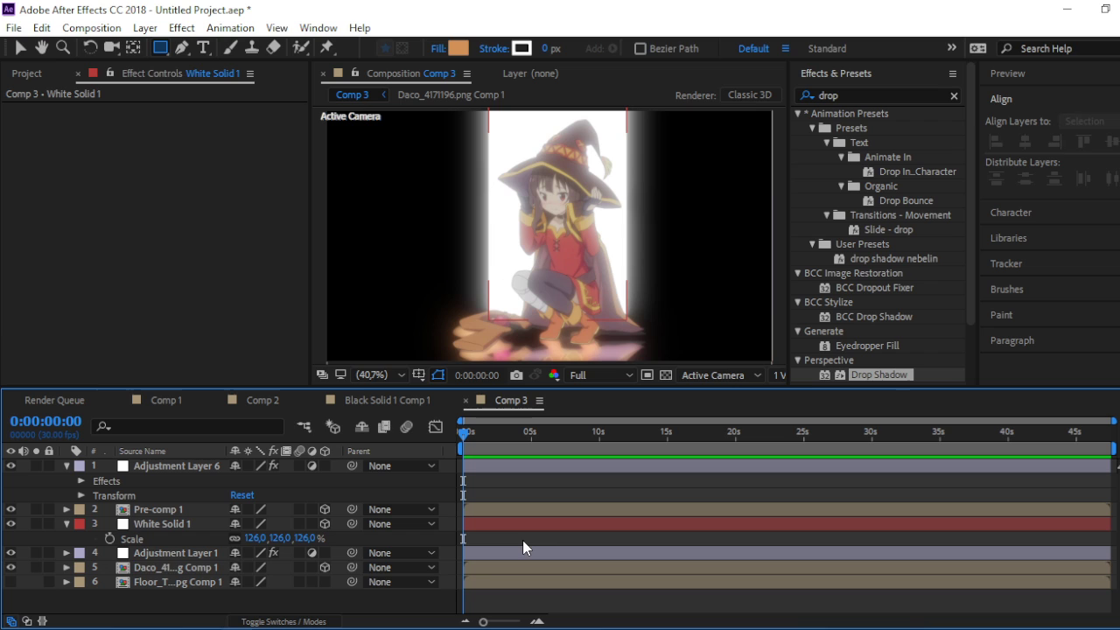
click(486, 569)
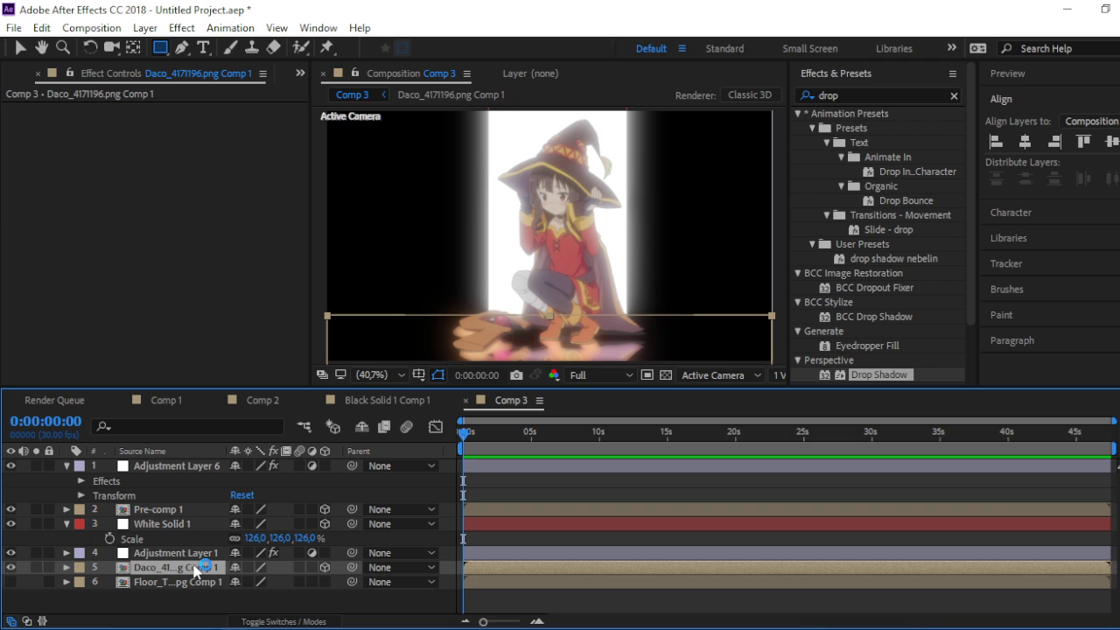
key(Delete)
click(186, 506)
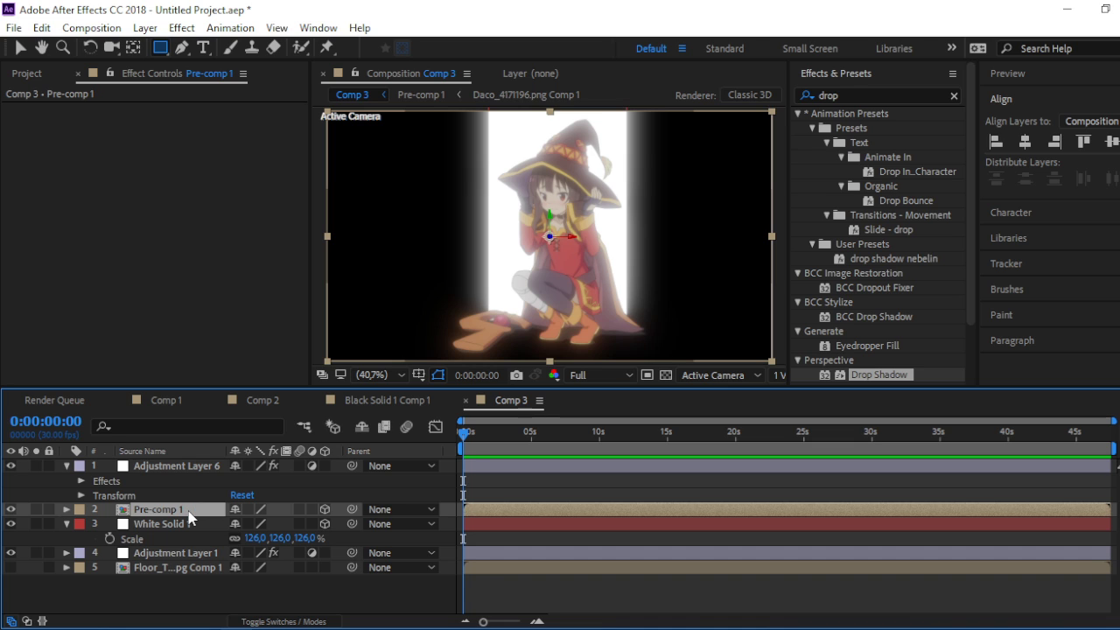
key(ctrl+d)
mouse_move(176, 510)
mouse_down()
mouse_move(192, 593)
mouse_move(190, 583)
mouse_up()
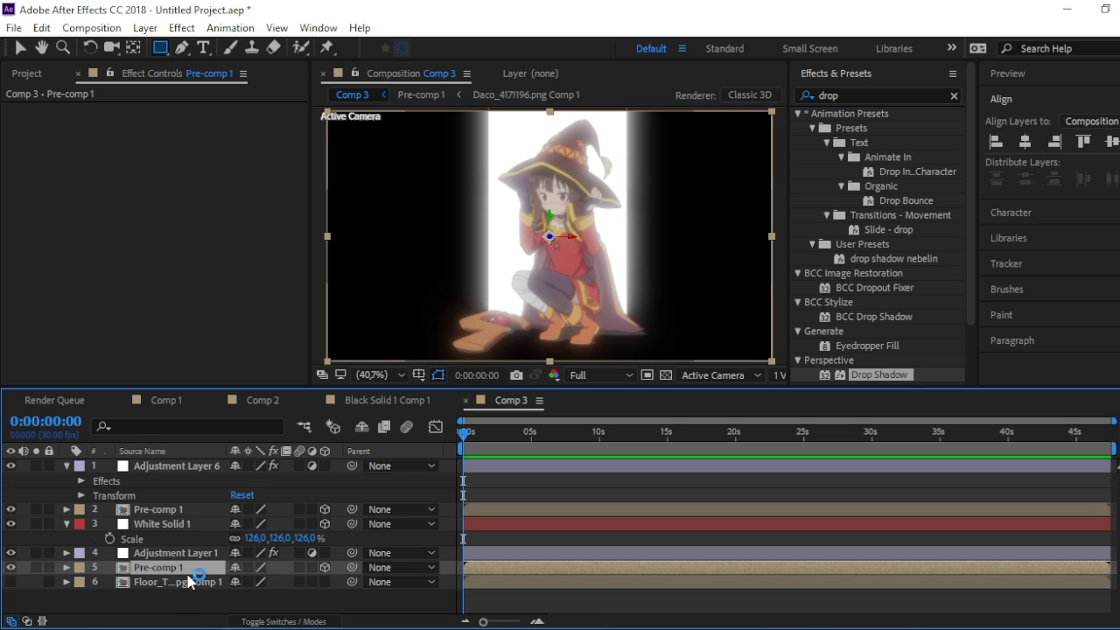
- Flip the lower Pre-comp 1 copy with Orientation 0°, 180°, 180°
key(r)
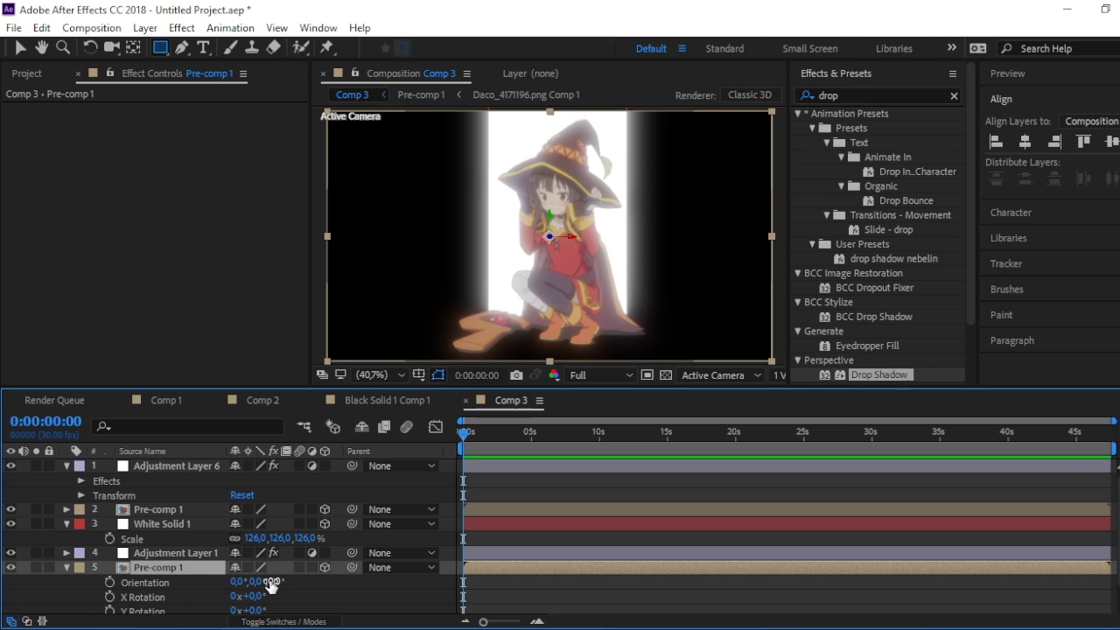
click(274, 582)
text(1)
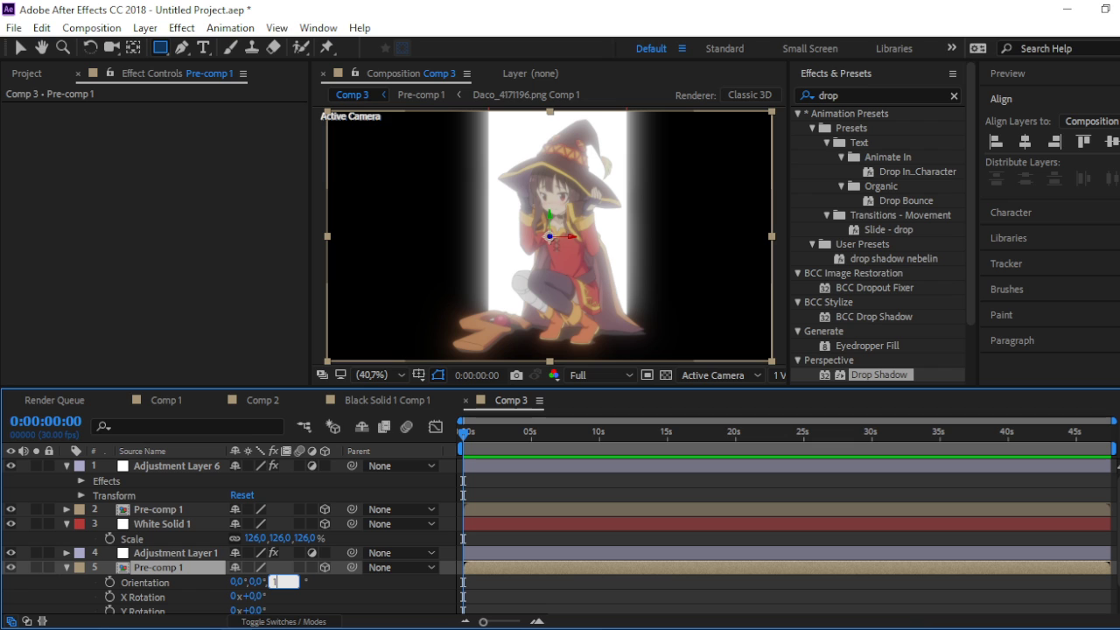
text(80)
key(Return)
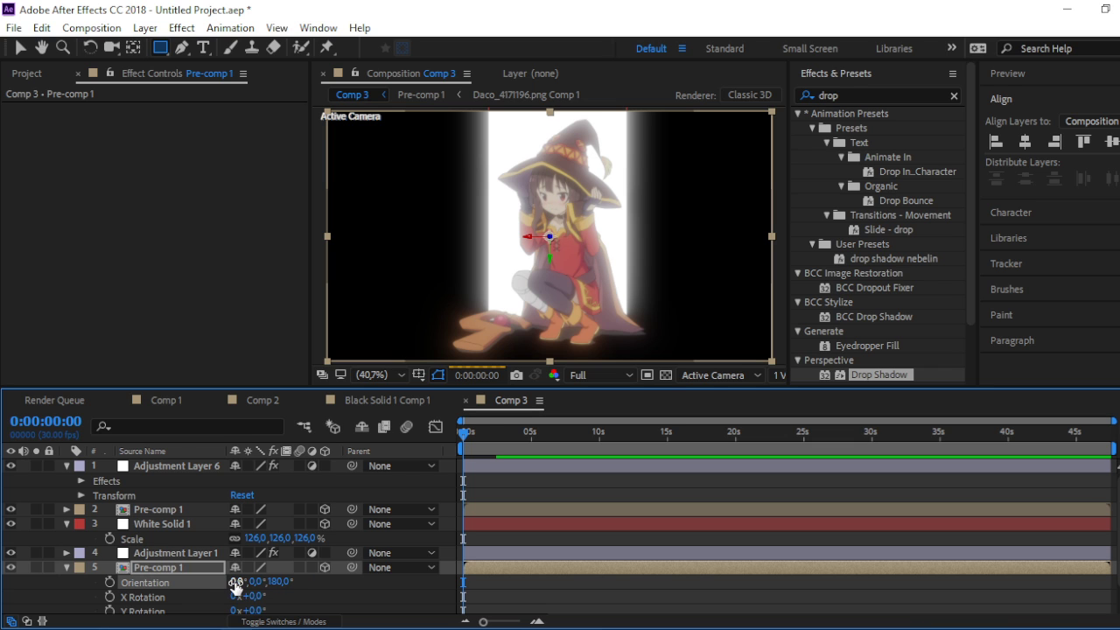
click(264, 581)
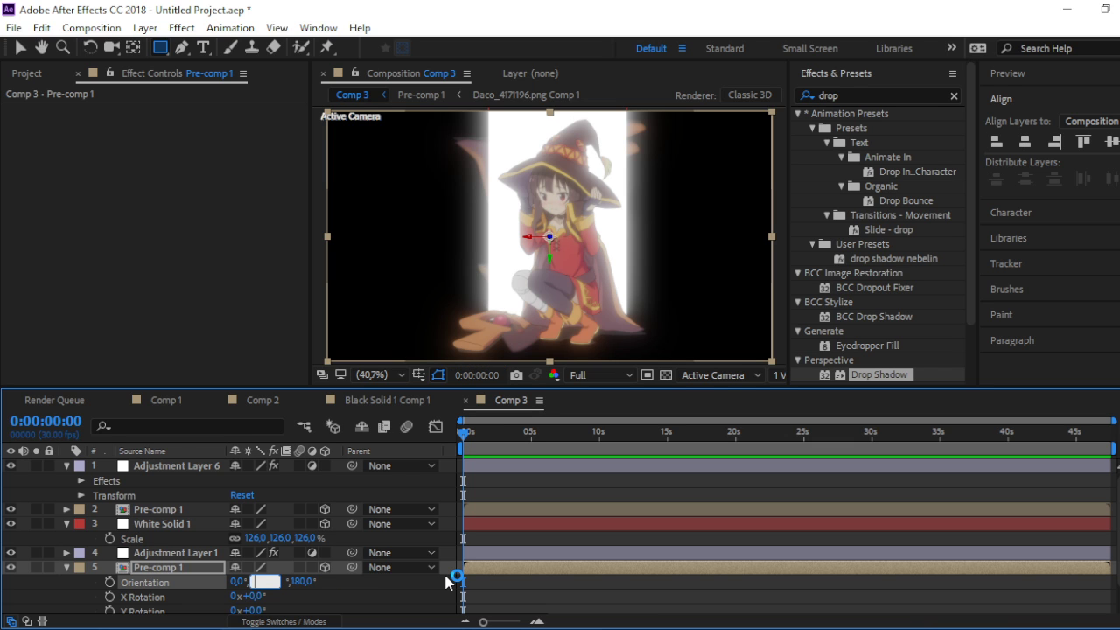
text(180)
key(Return)
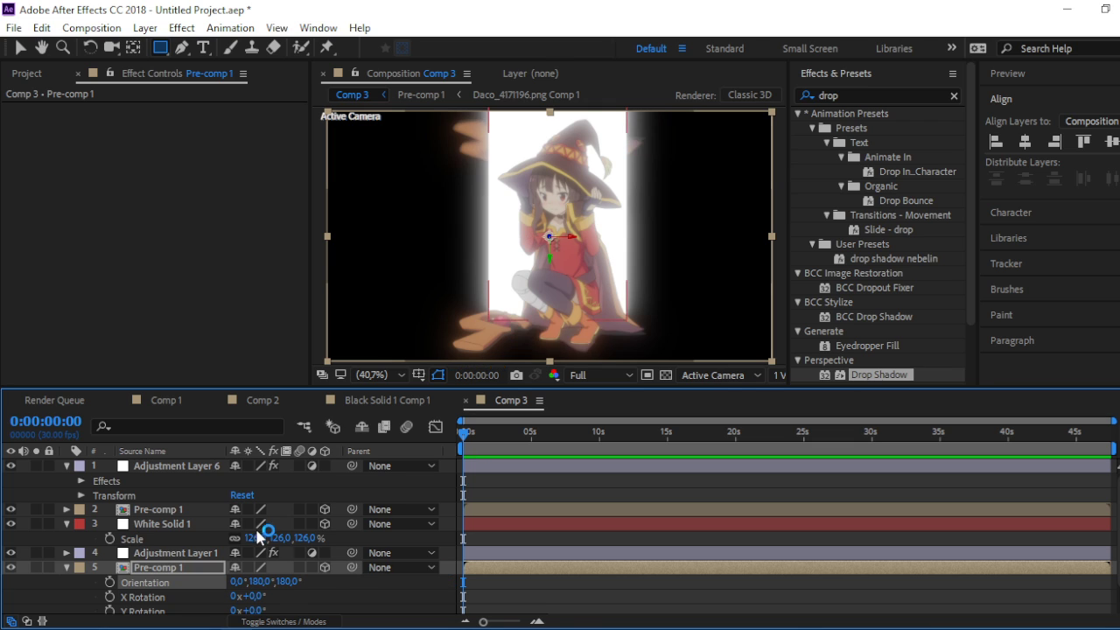
- Lower the flipped copy beneath the witch to Position 640, 972.1, 0
click(177, 552)
click(180, 567)
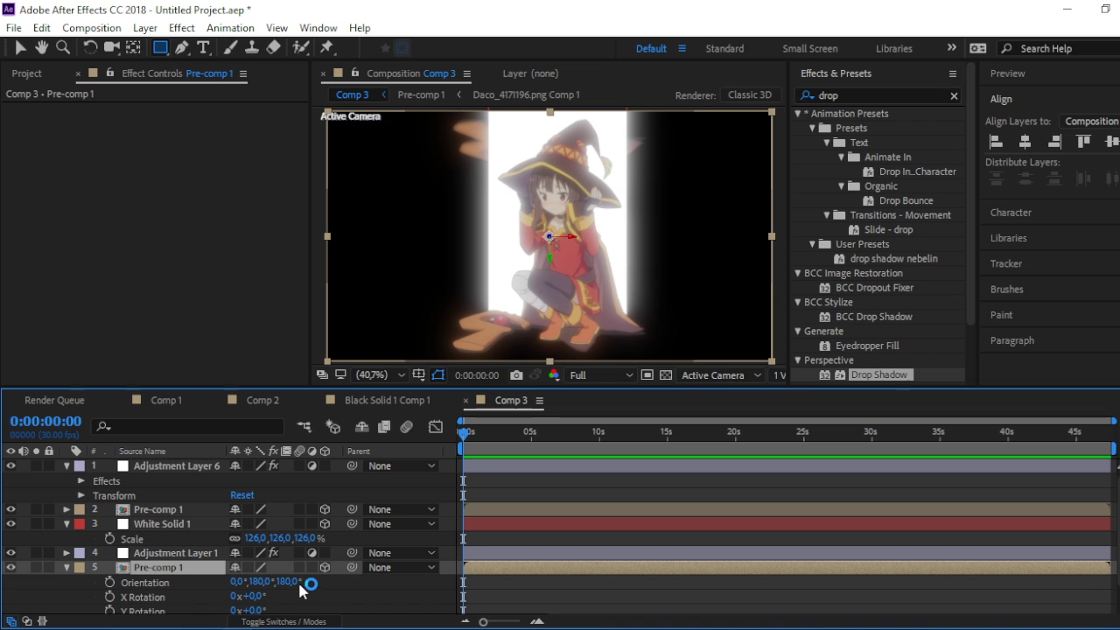
key(p)
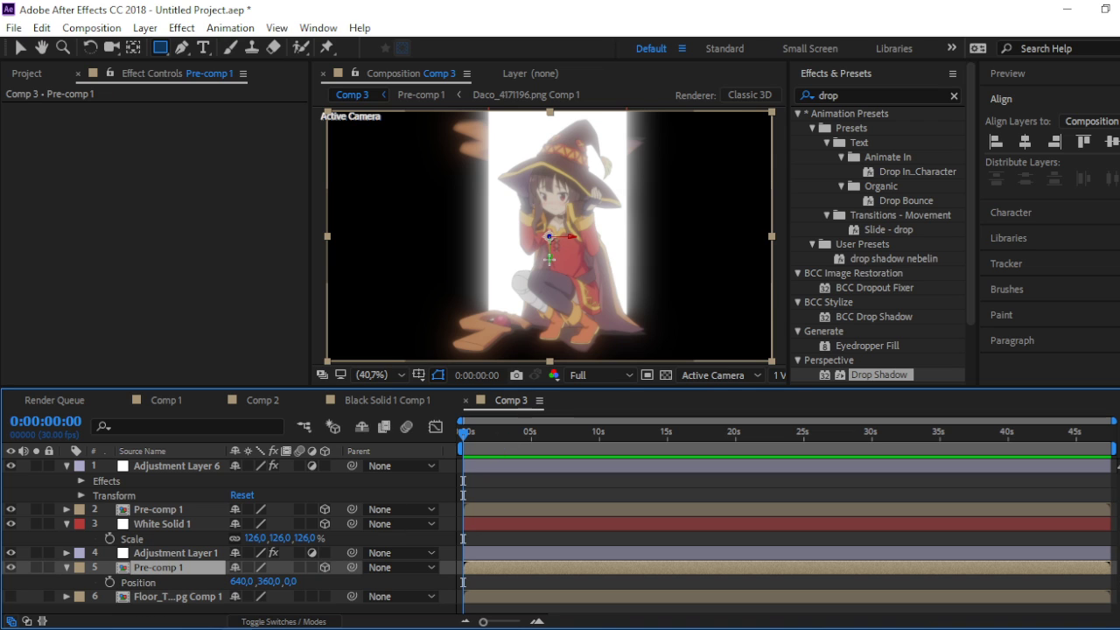
key(v)
mouse_move(548, 259)
mouse_down()
mouse_move(541, 542)
mouse_move(535, 475)
mouse_up()
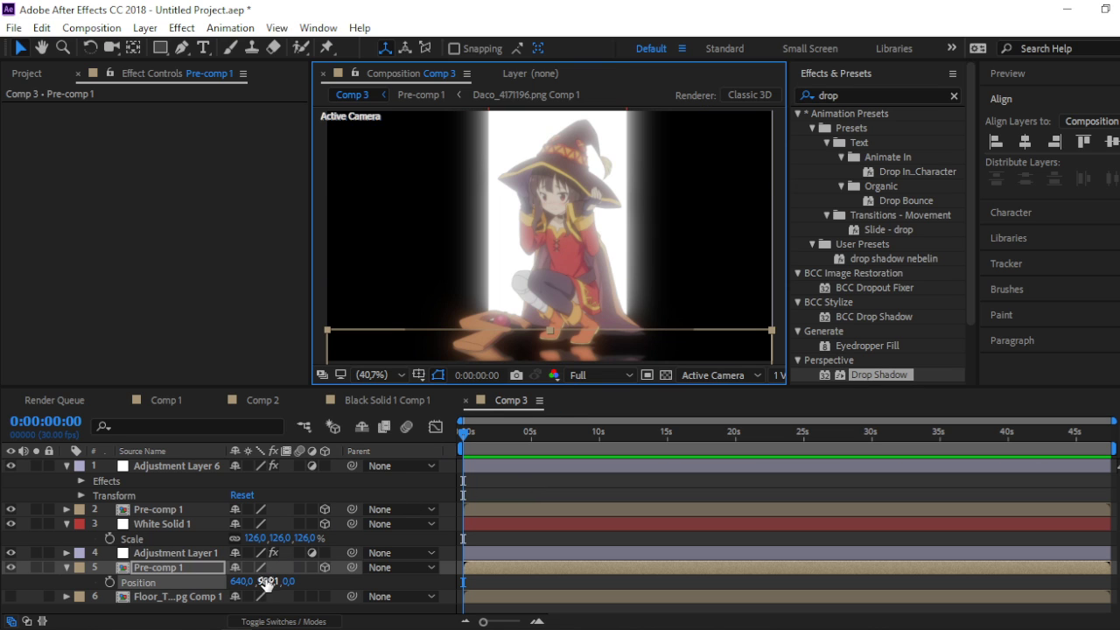
drag(267, 584, 266, 573)
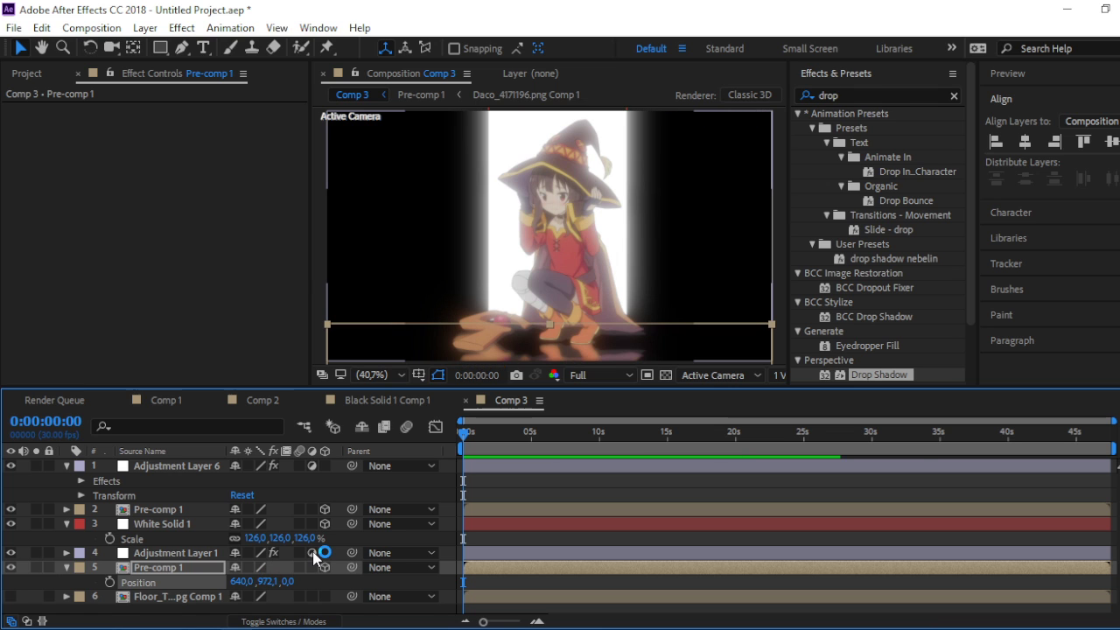
- Set Adjustment Layer 1's Compound Blur Blur Layer to 6. Floor_Texture.jpg Comp 1
click(175, 553)
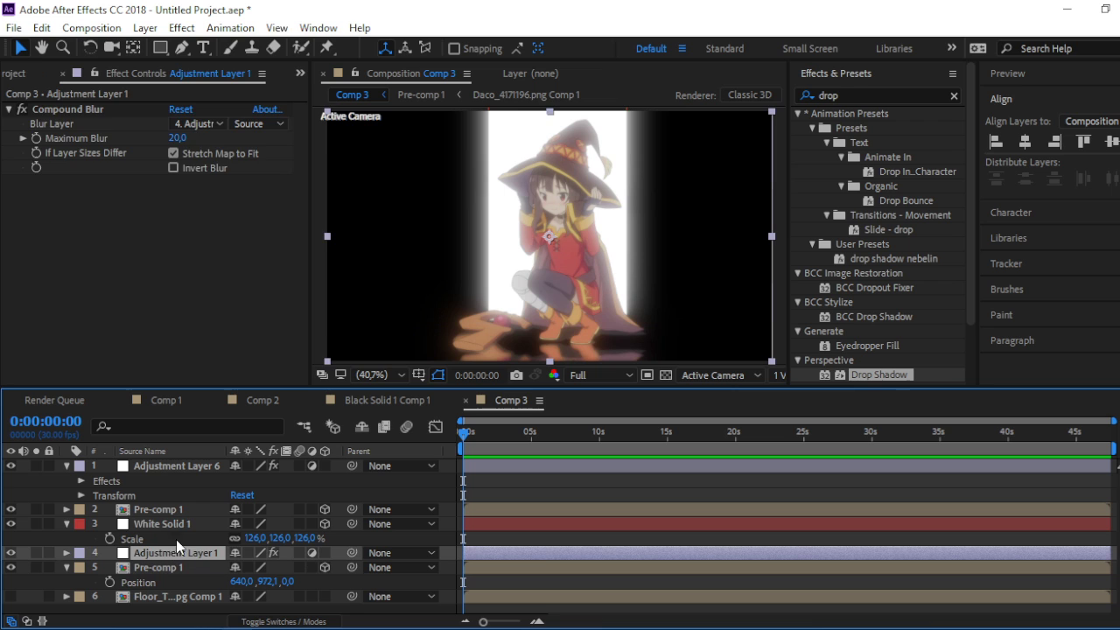
click(188, 525)
click(188, 552)
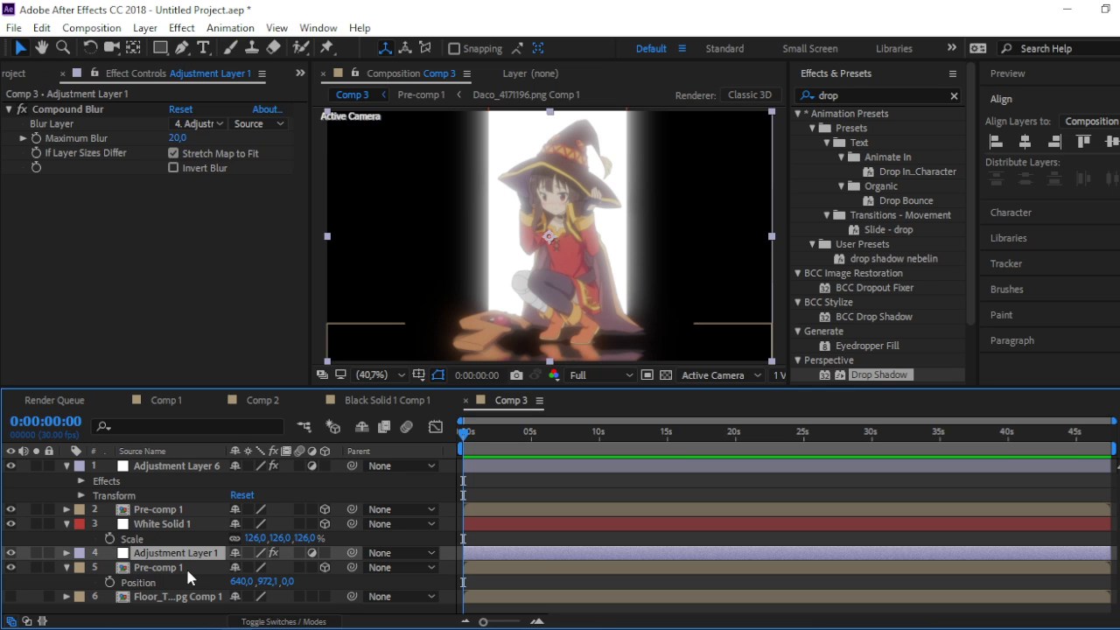
click(188, 123)
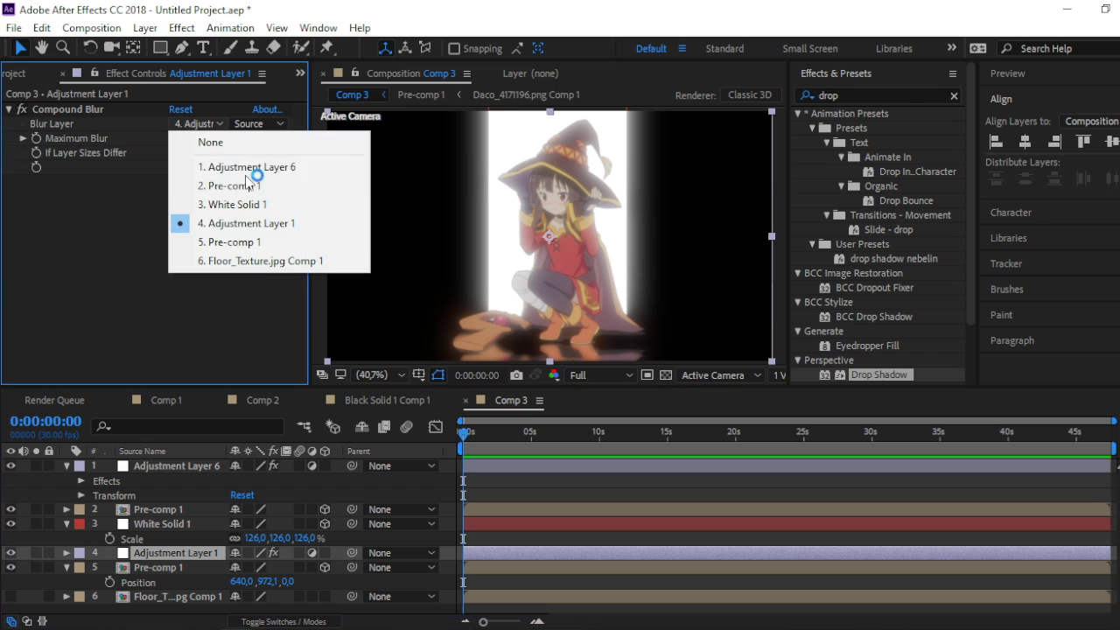
click(260, 261)
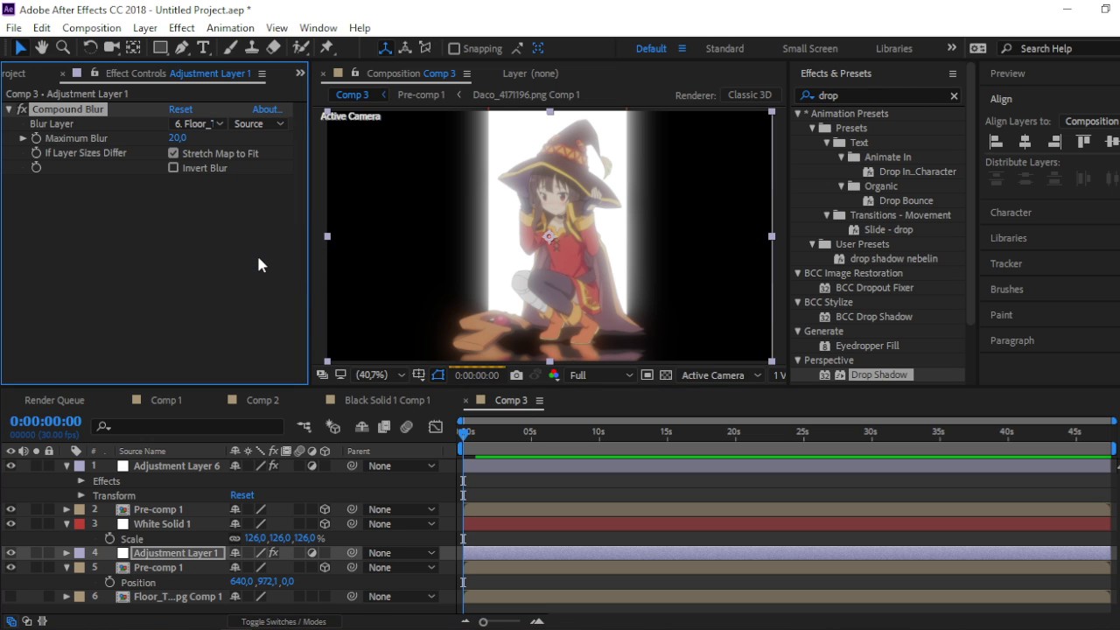
click(468, 449)
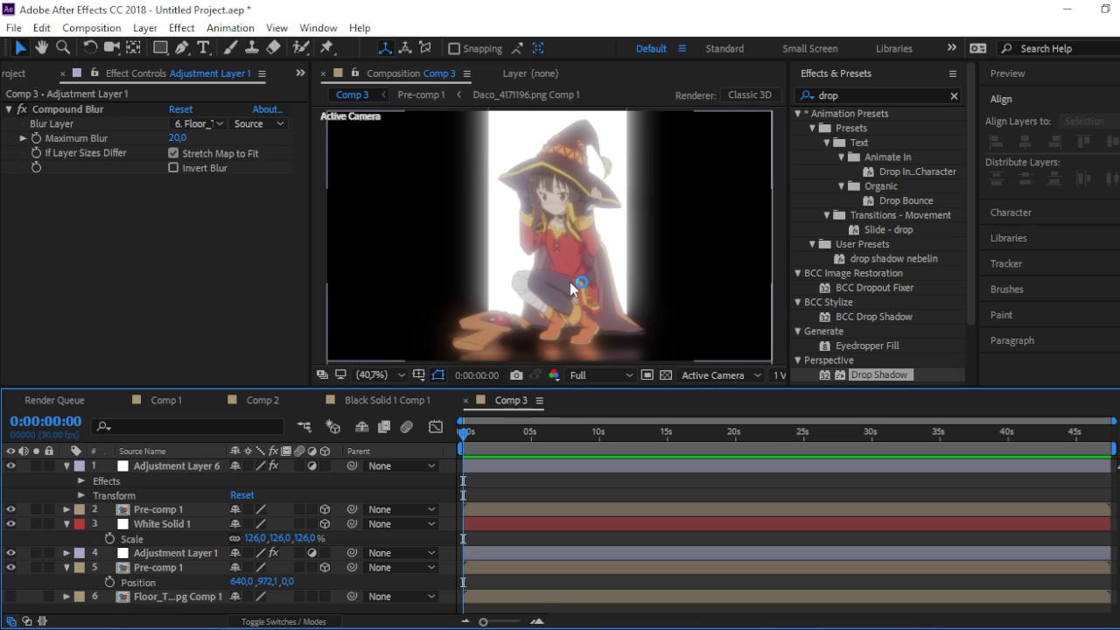
- Collapse the twirled-open layer properties and select Adjustment Layer 6
click(66, 465)
click(67, 494)
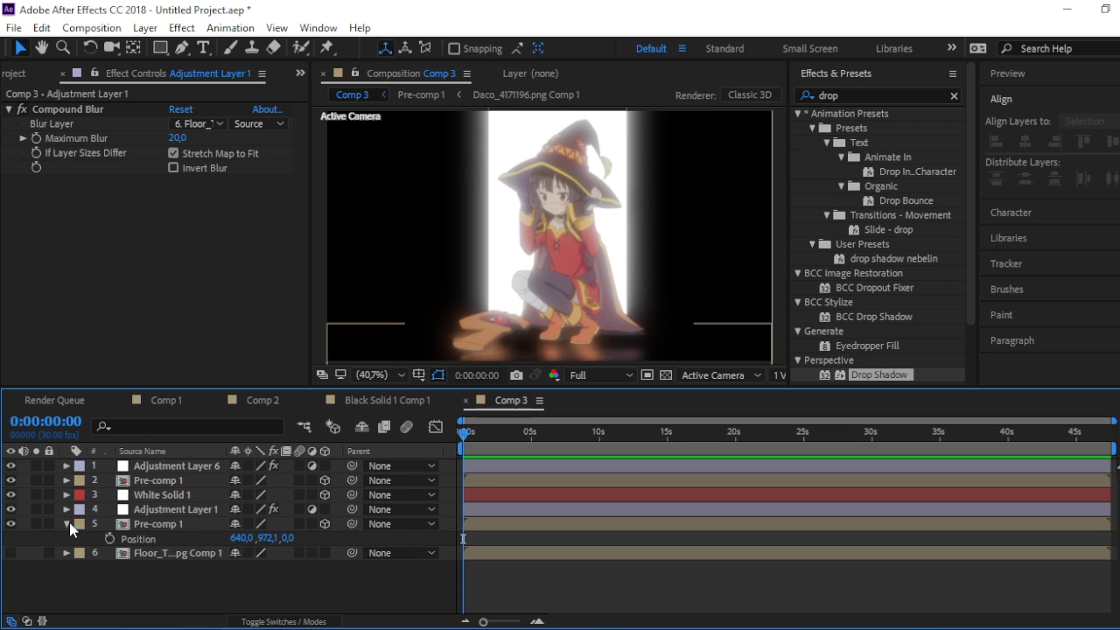
click(68, 524)
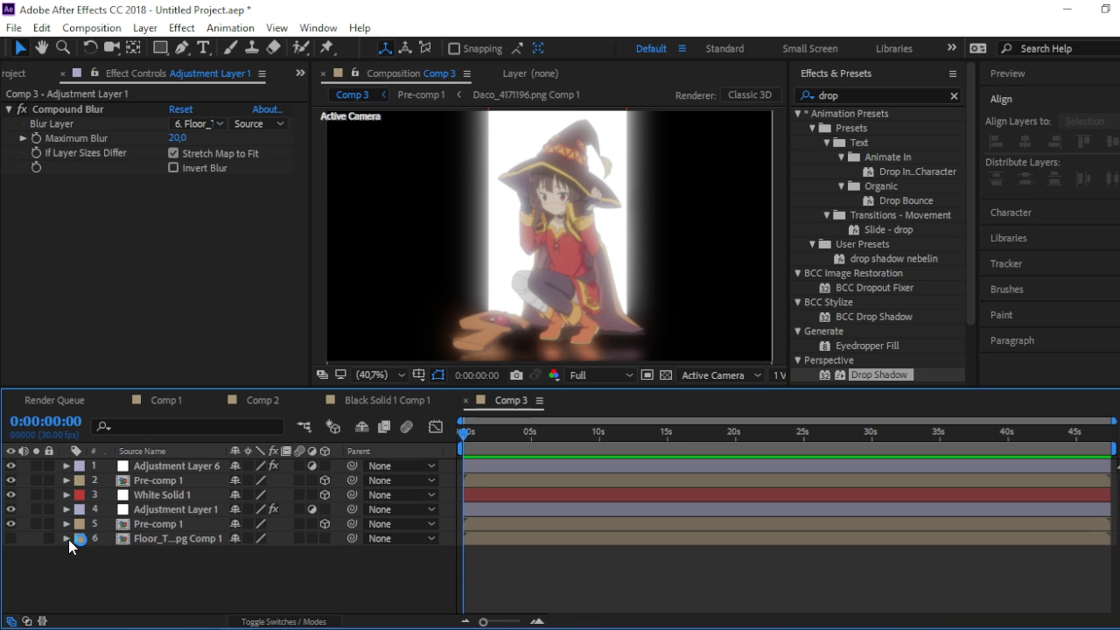
click(162, 467)
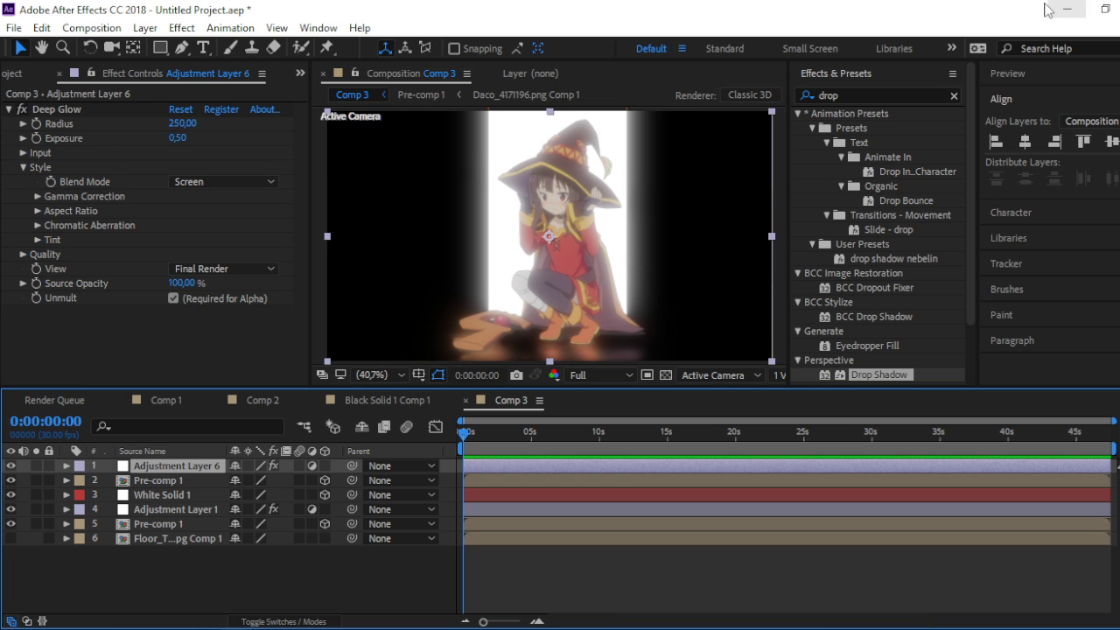
- Search 'shine', apply Trapcode Shine to Adjustment Layer 6, and expand its Colorize settings
click(854, 96)
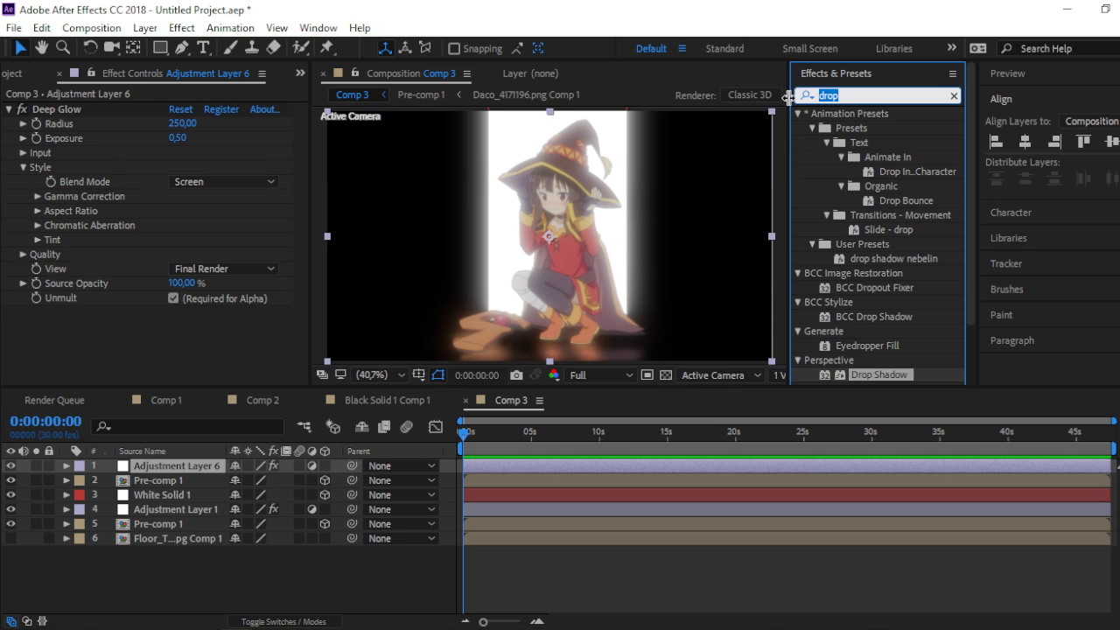
key(BackSpace)
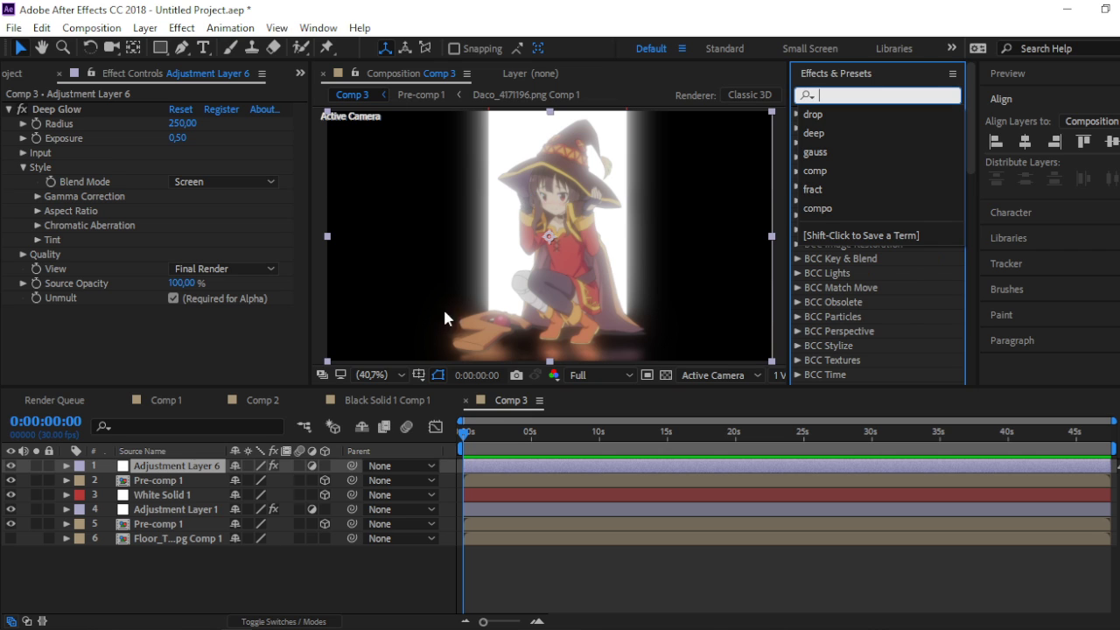
text(shi)
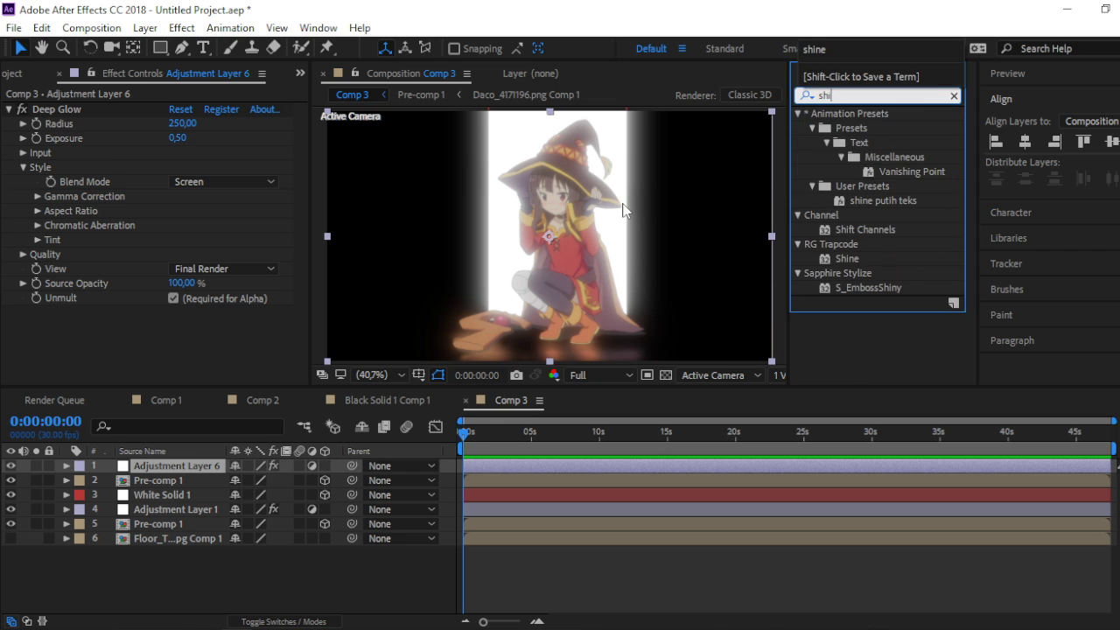
text(ne)
drag(840, 171, 546, 460)
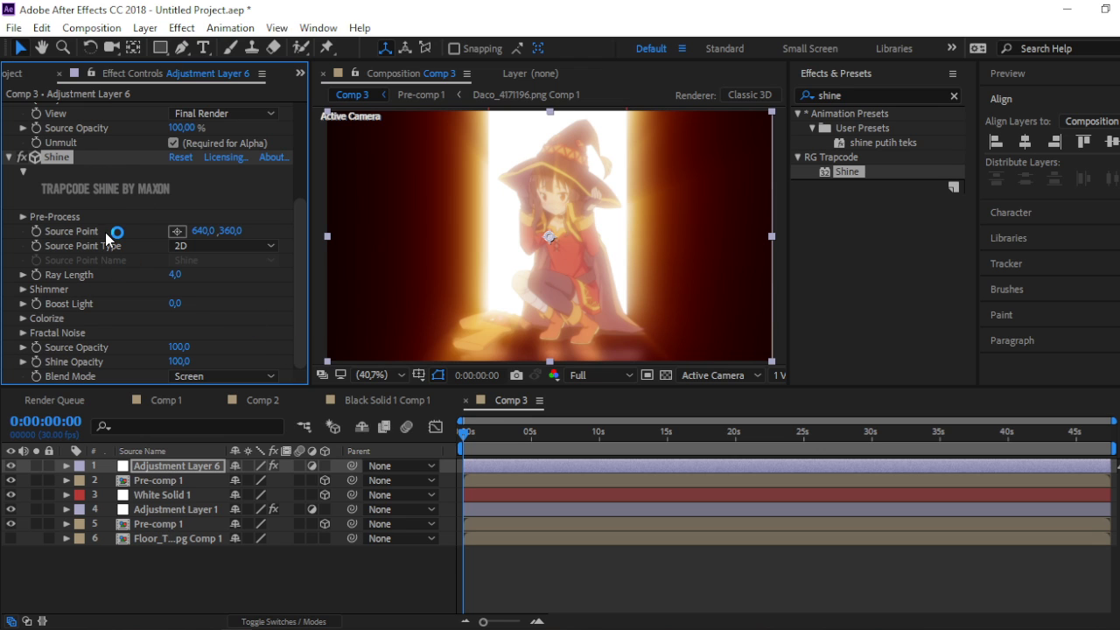
click(23, 290)
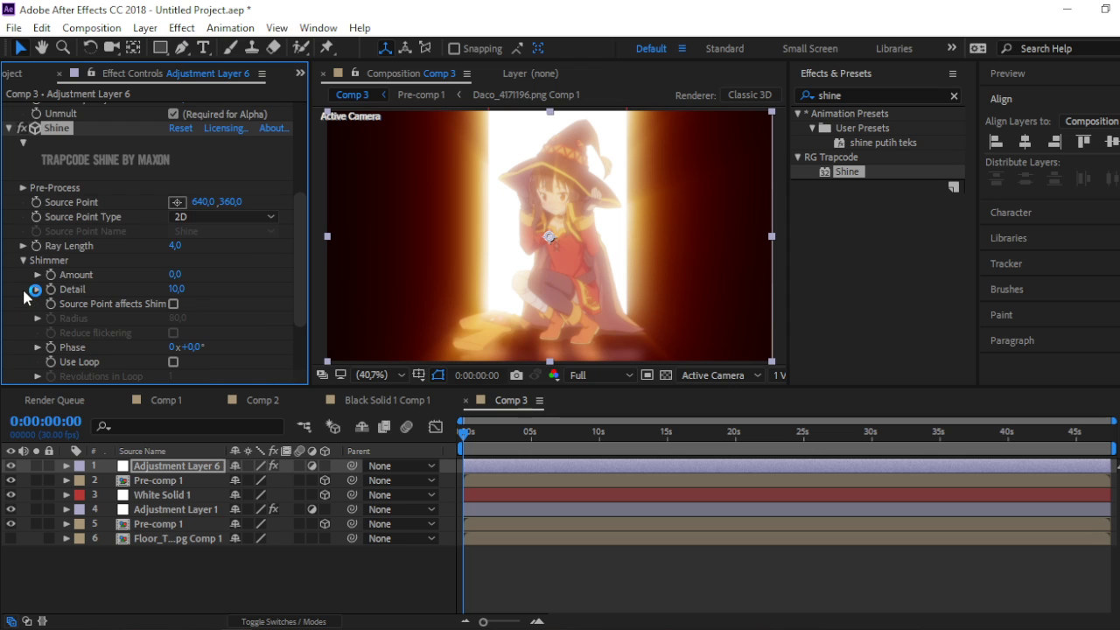
click(22, 260)
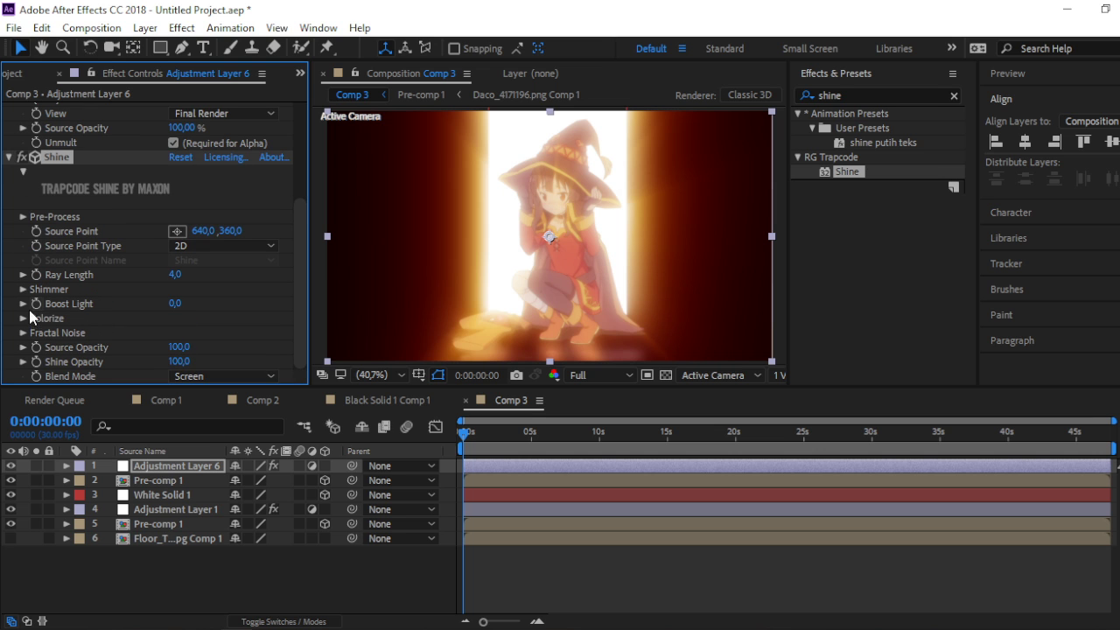
click(23, 318)
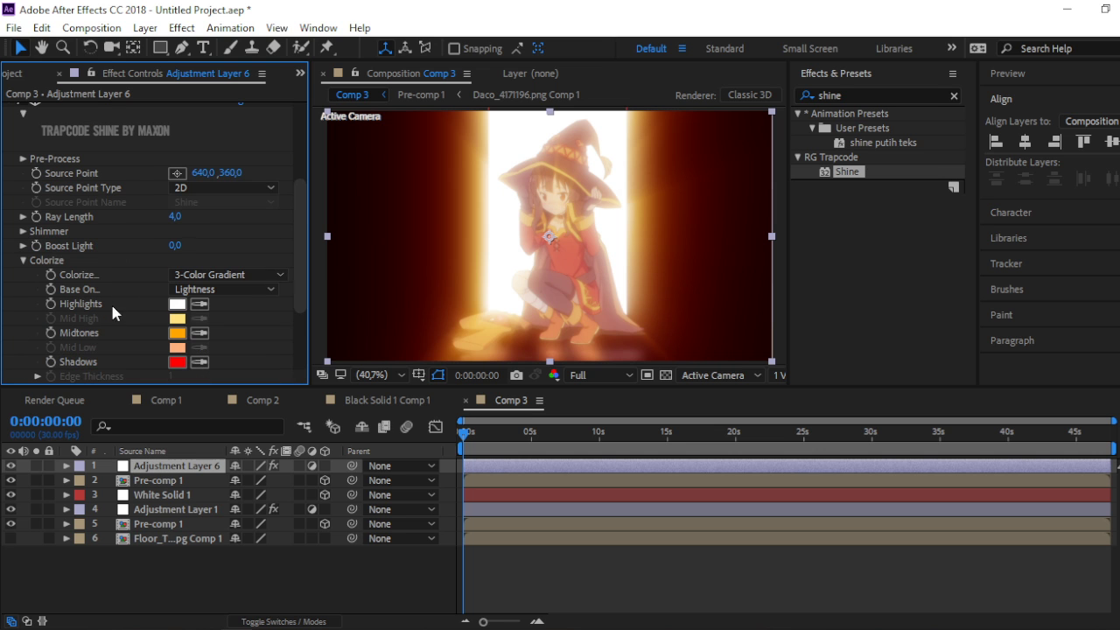
- Set Shine's Colorize to One Color with white as the ray colour
click(245, 274)
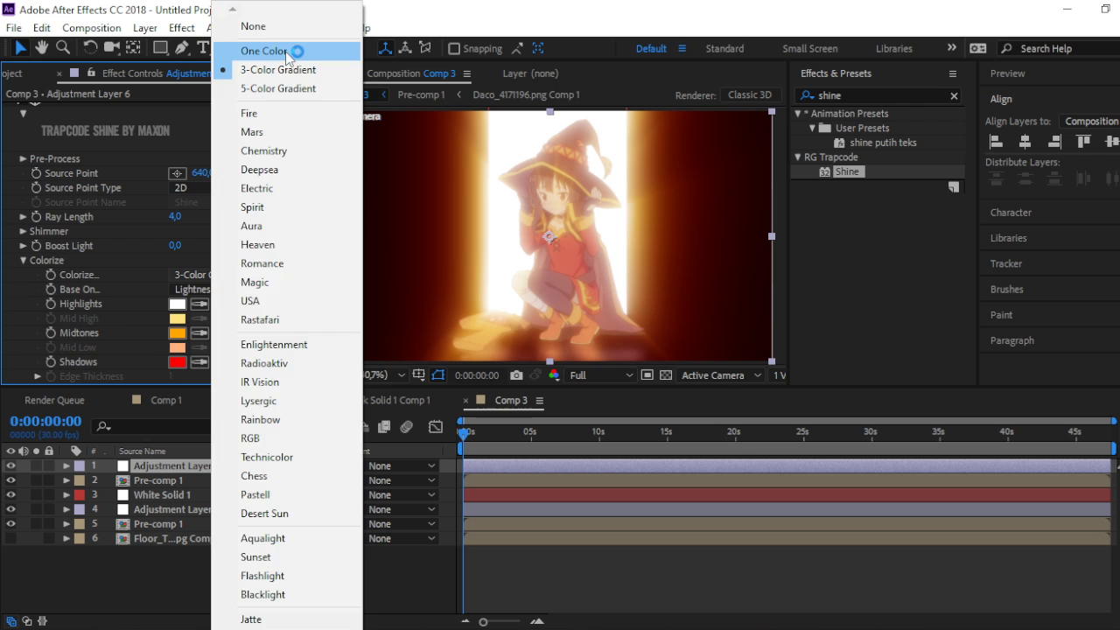
click(296, 48)
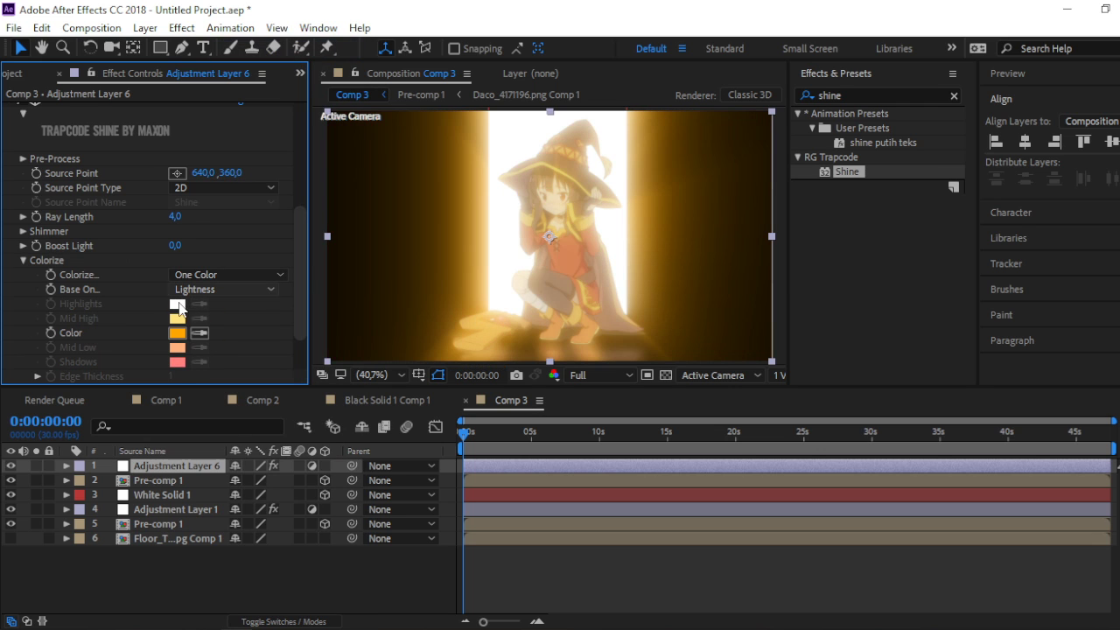
click(204, 330)
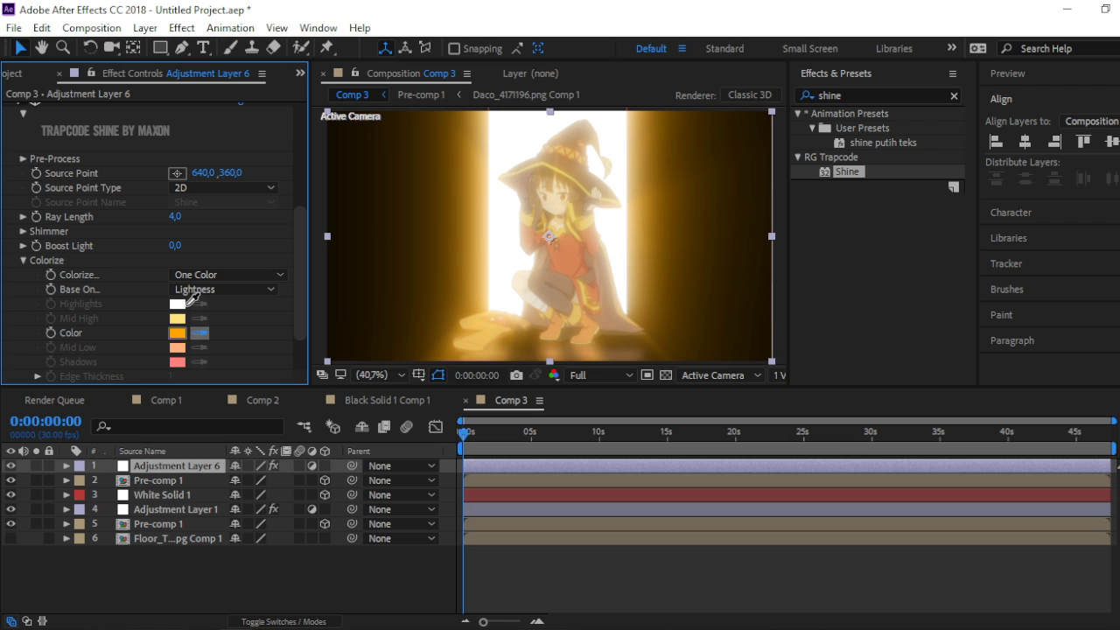
click(181, 306)
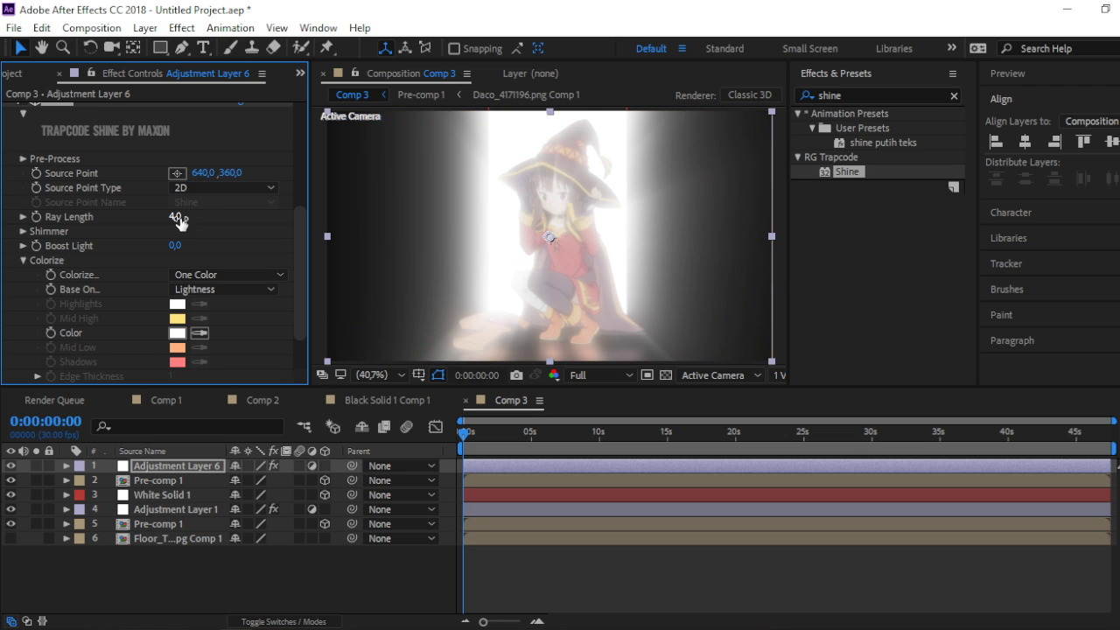
- Shorten Shine's Ray Length to 0.5 and enable collapse transformations on the lower Pre-comp 1
drag(168, 224, 154, 224)
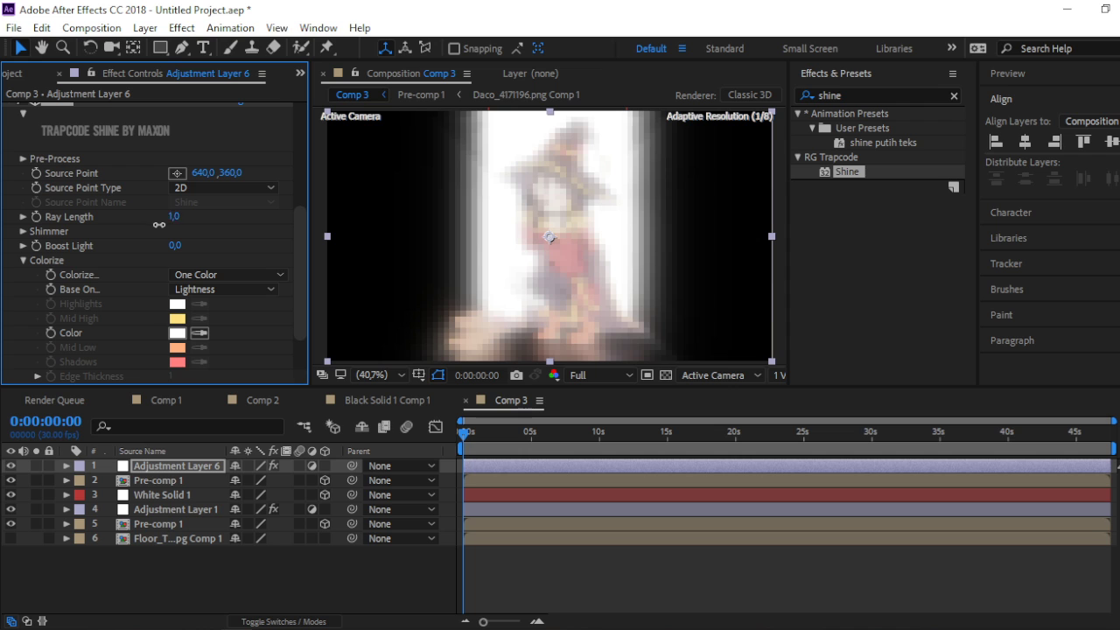
drag(158, 225, 164, 225)
click(250, 523)
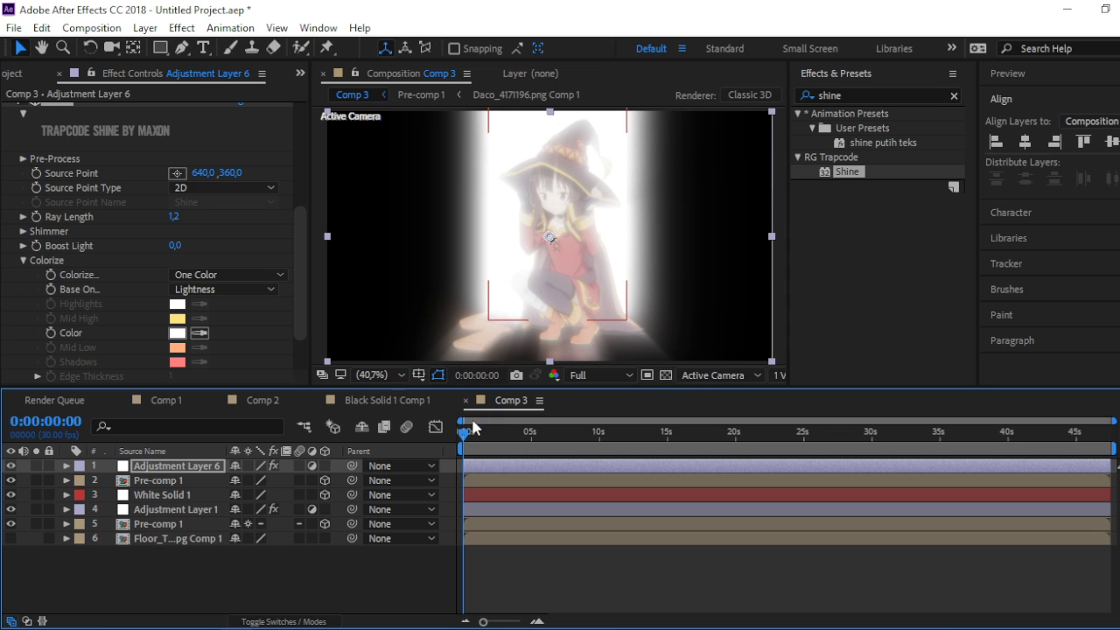
drag(166, 216, 154, 216)
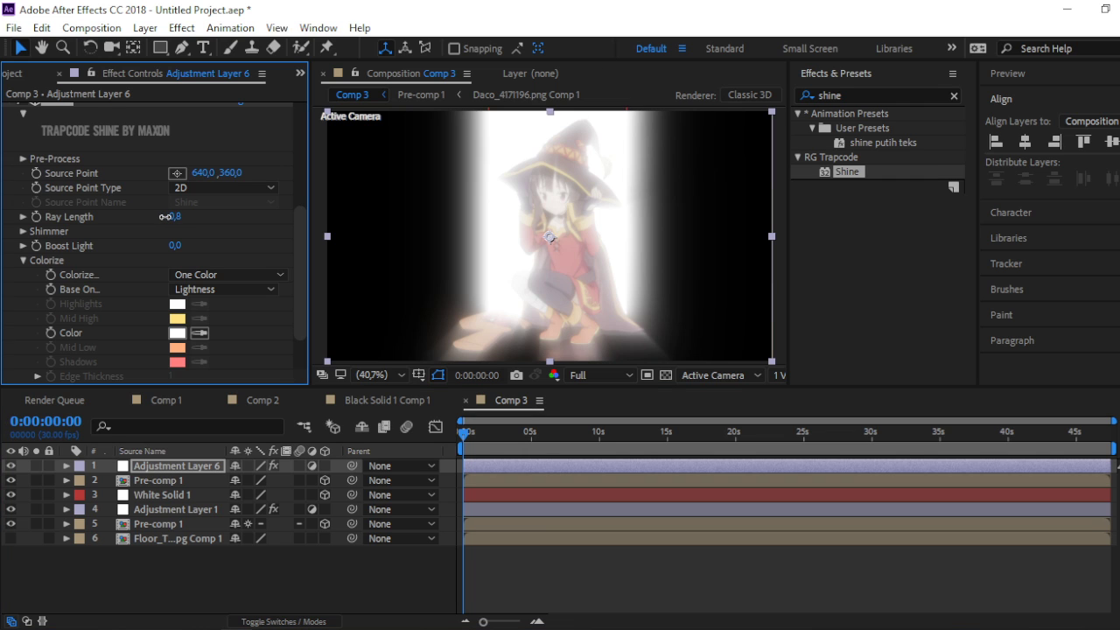
- Move Shine above Deep Glow in Effect Controls
click(484, 465)
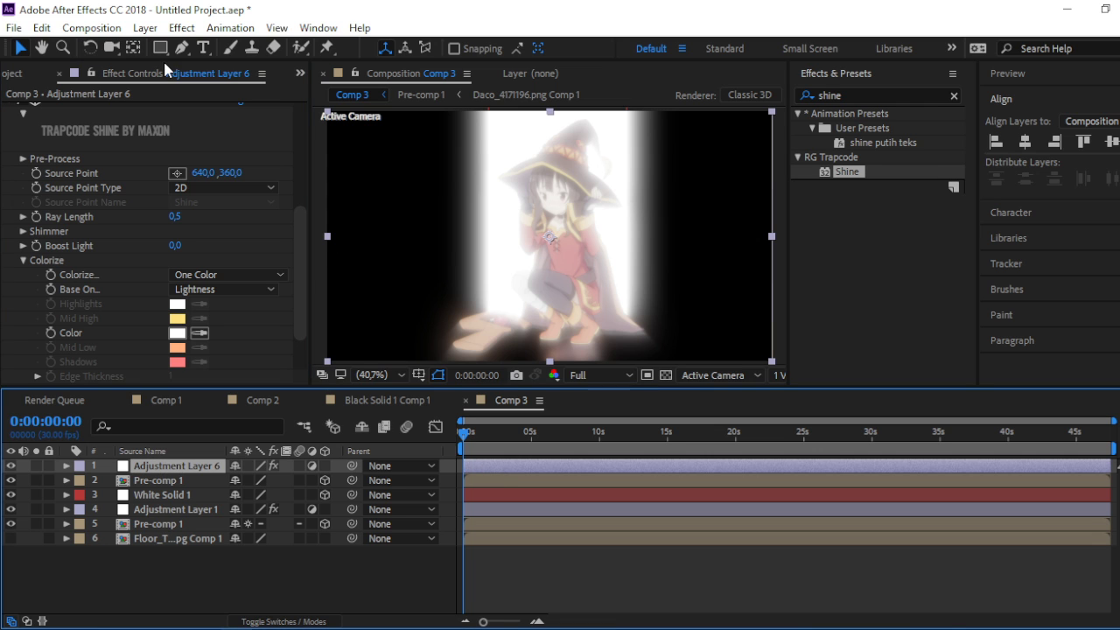
click(320, 467)
scroll(109, 189, up, 5)
drag(60, 313, 77, 111)
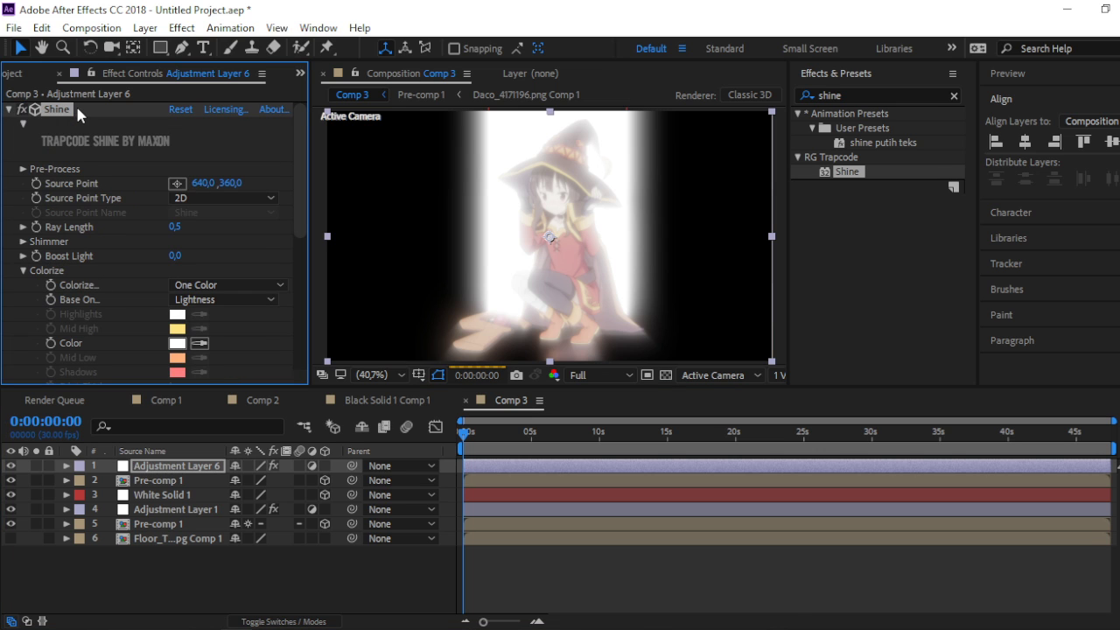
- Open Pre-comp 1, then browse Comp 1, Comp 2 and Black Solid 1 Comp 1 before returning to Comp 3
click(517, 520)
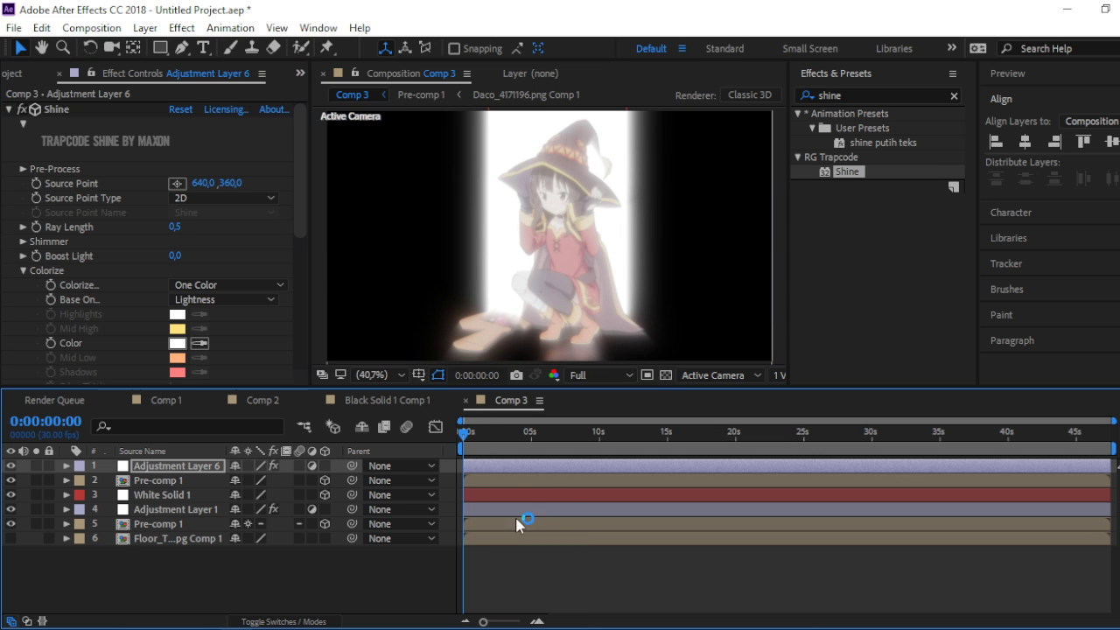
click(469, 487)
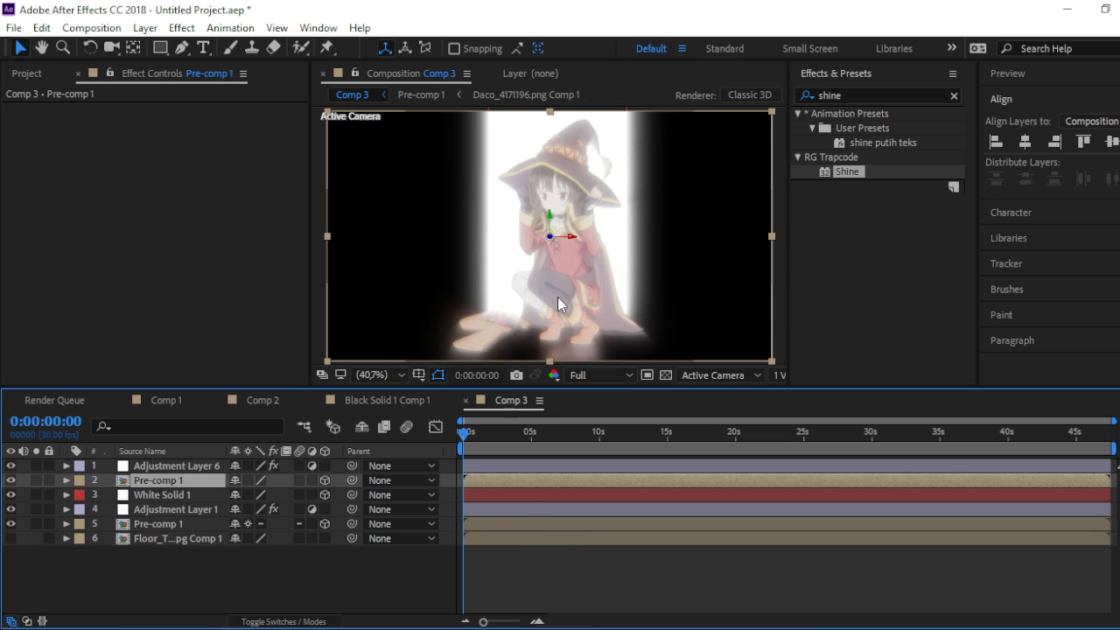
double_click(477, 487)
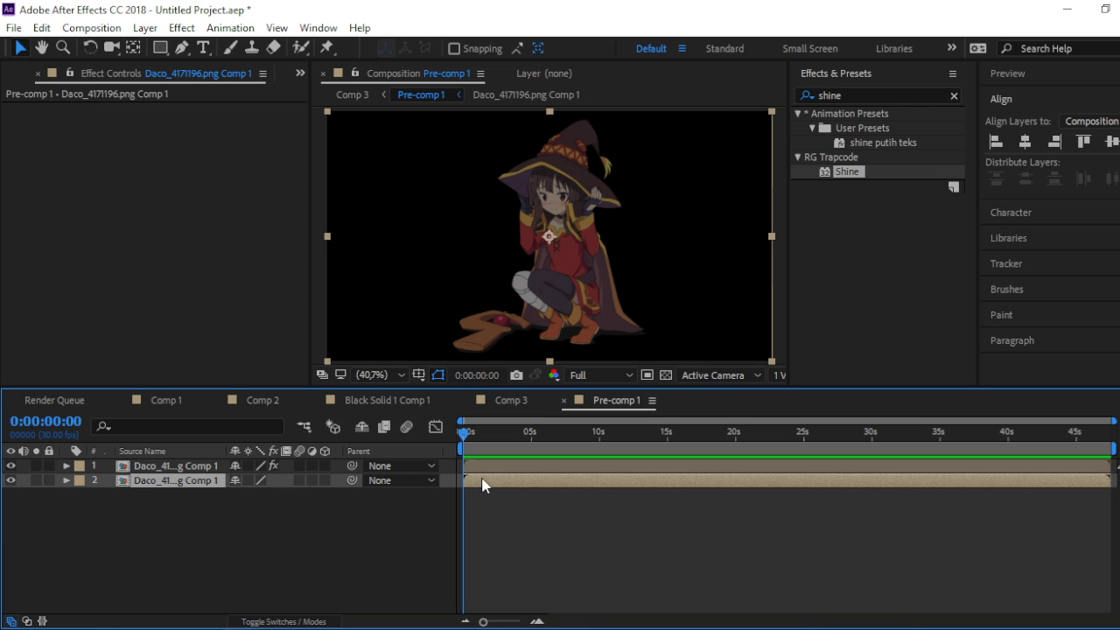
click(176, 393)
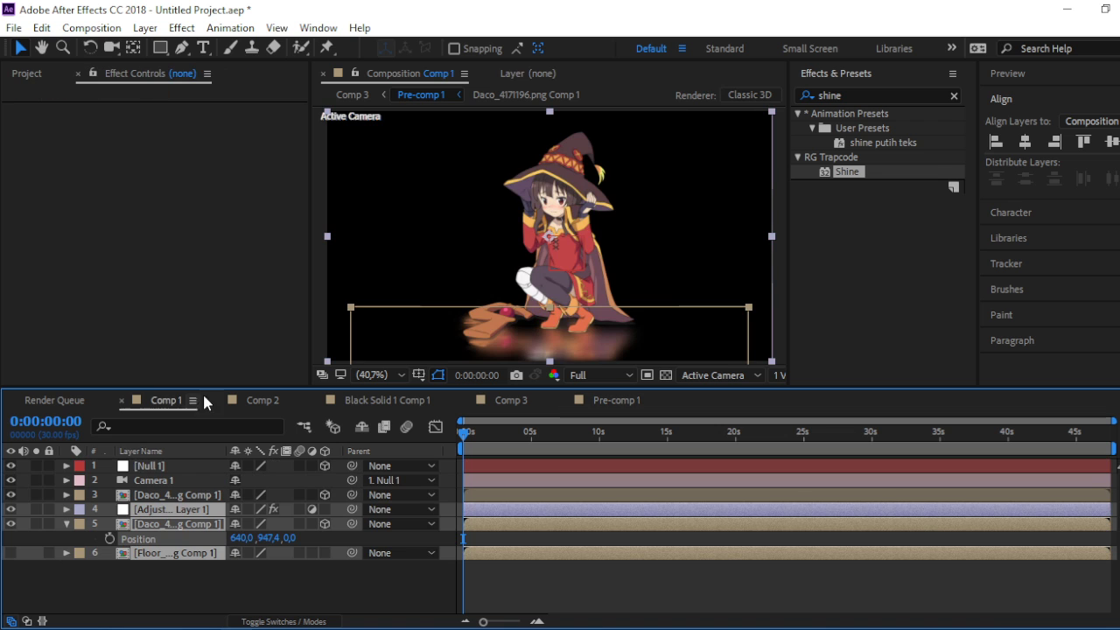
click(267, 400)
click(394, 400)
click(514, 400)
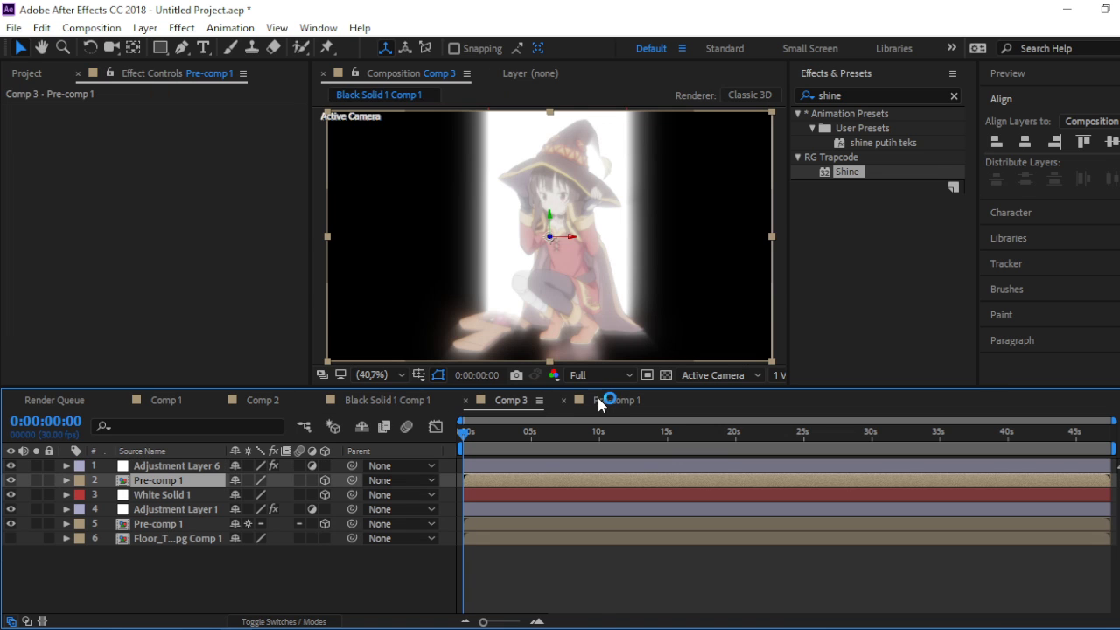
- Raise the top witch copy's Drop Shadow opacity to 66% inside Pre-comp 1
double_click(494, 480)
click(526, 465)
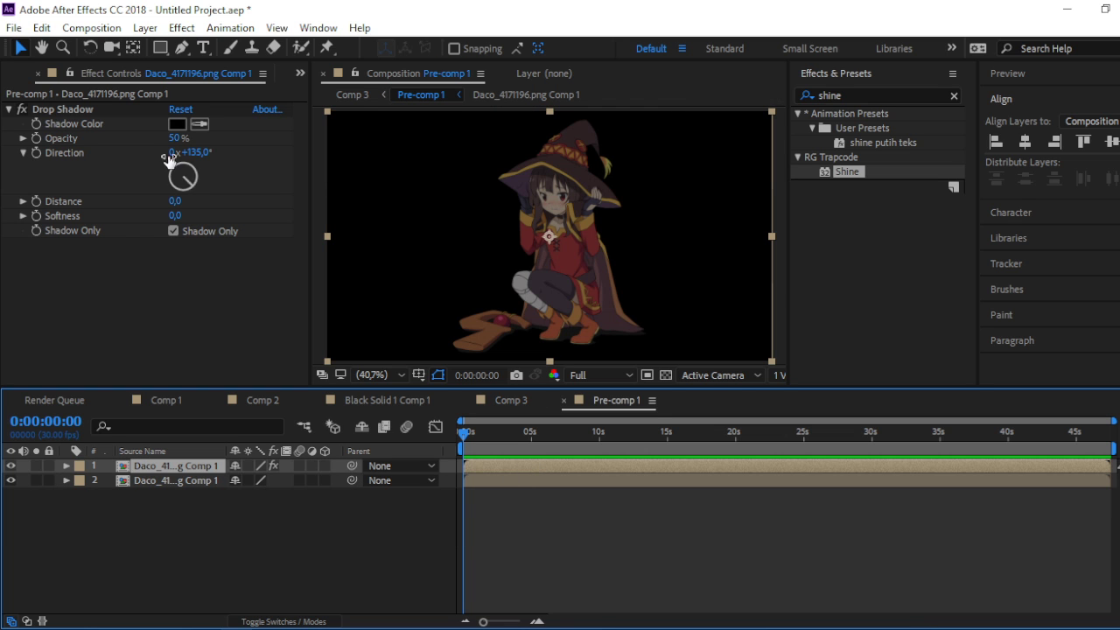
drag(173, 139, 253, 210)
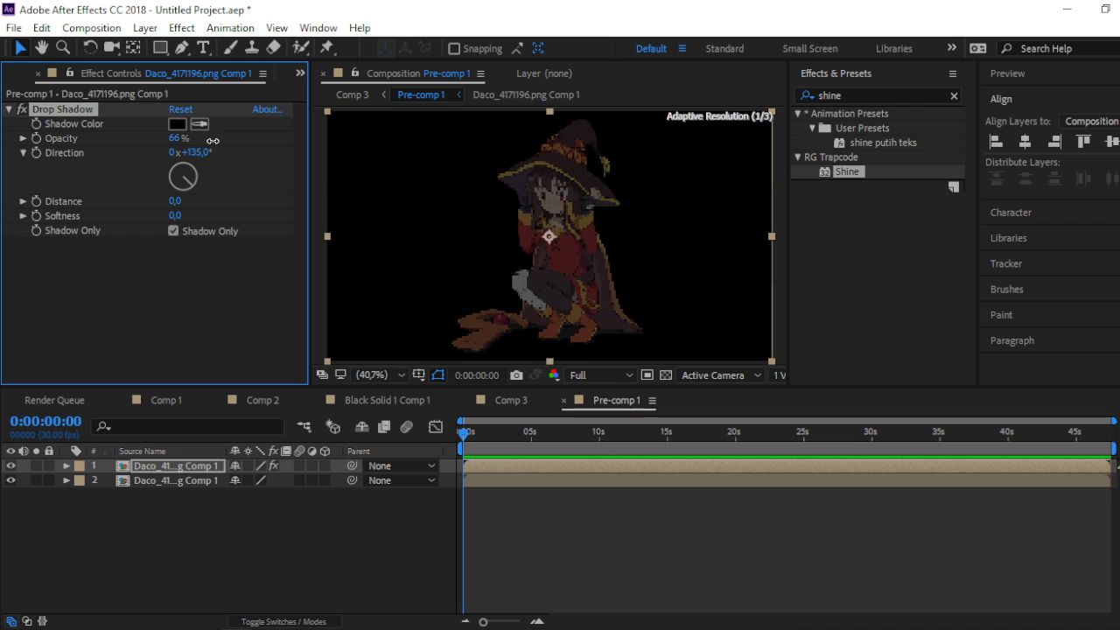
click(279, 395)
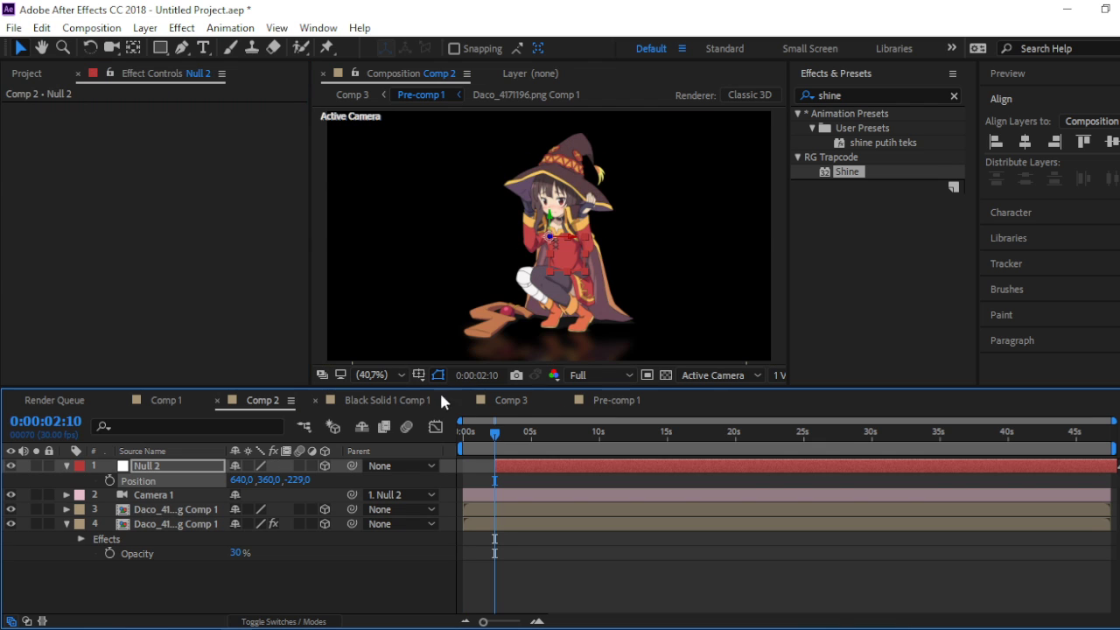
click(508, 402)
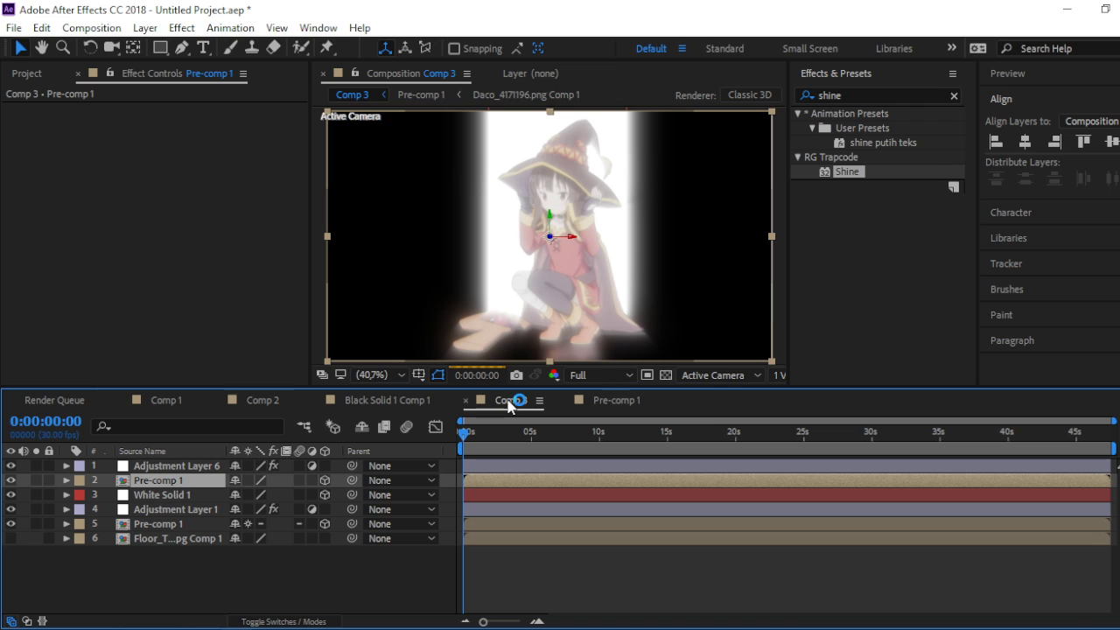
click(506, 545)
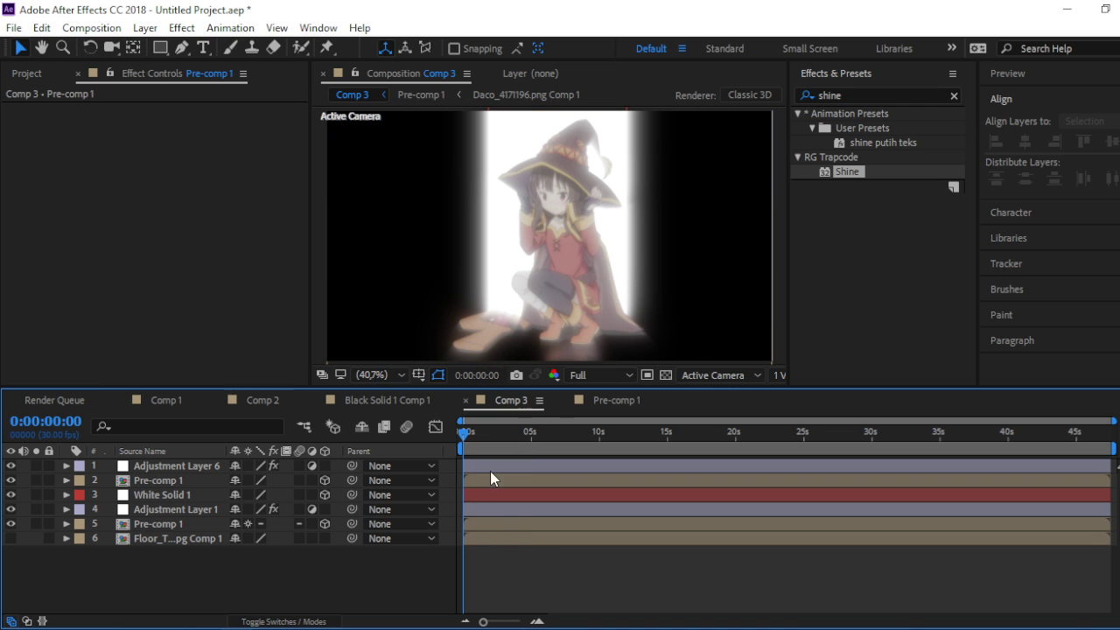
click(614, 407)
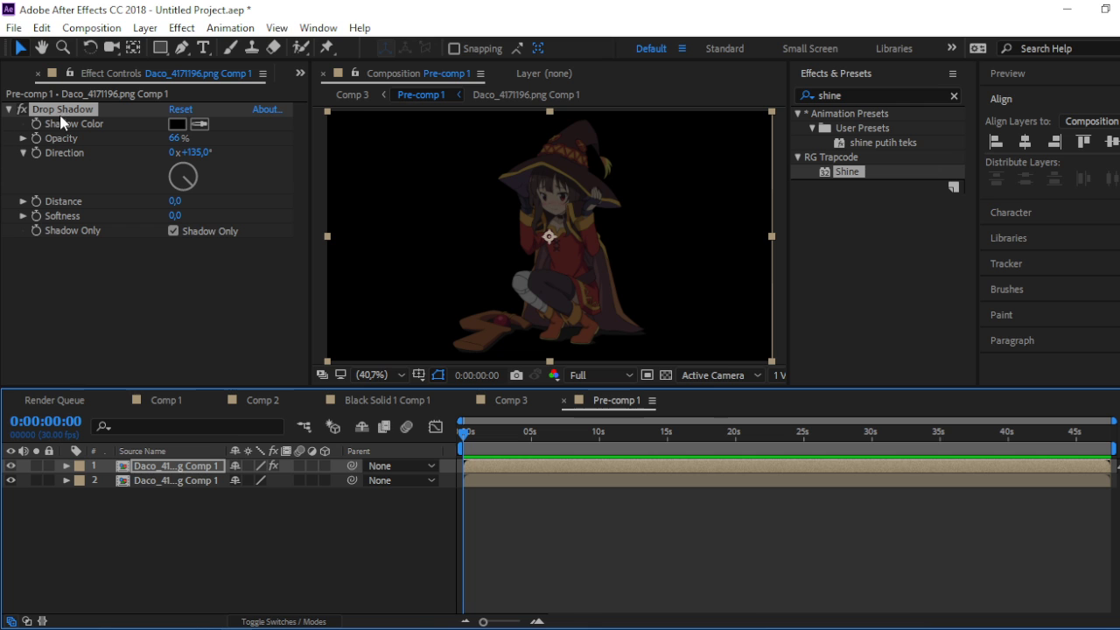
- Return to Comp 3 and open the upper Pre-comp 1 layer's nested composition
click(532, 403)
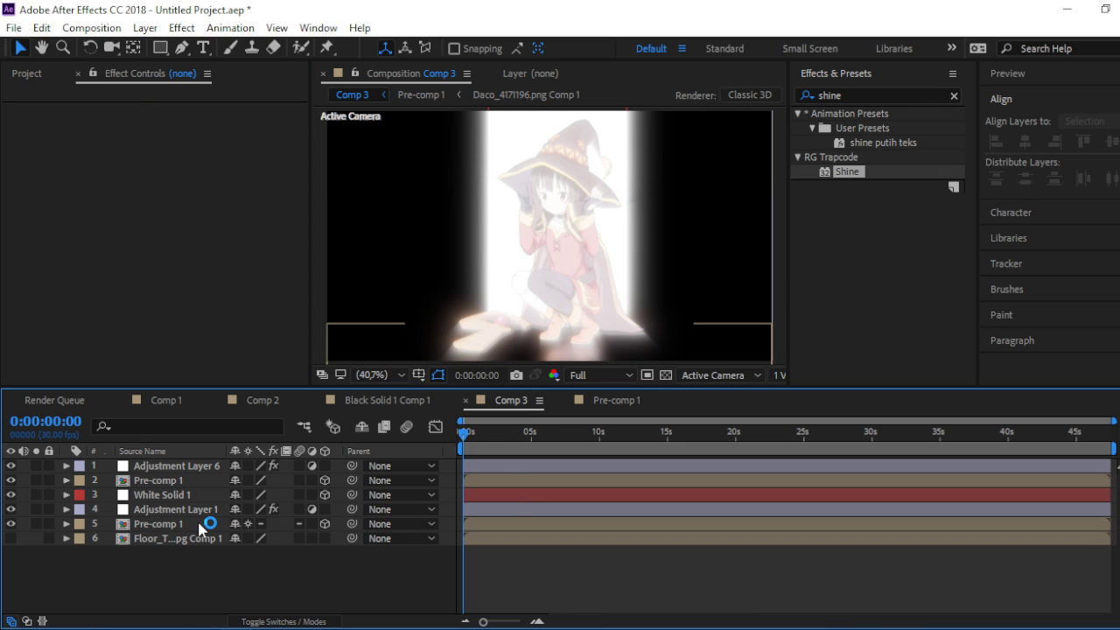
click(165, 494)
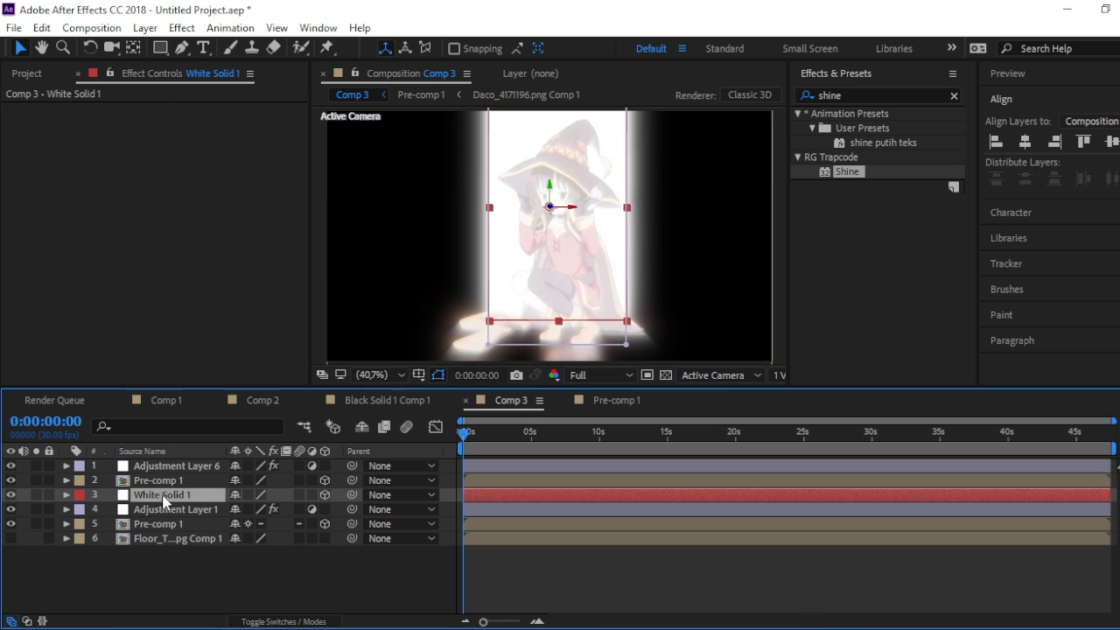
click(166, 483)
double_click(168, 483)
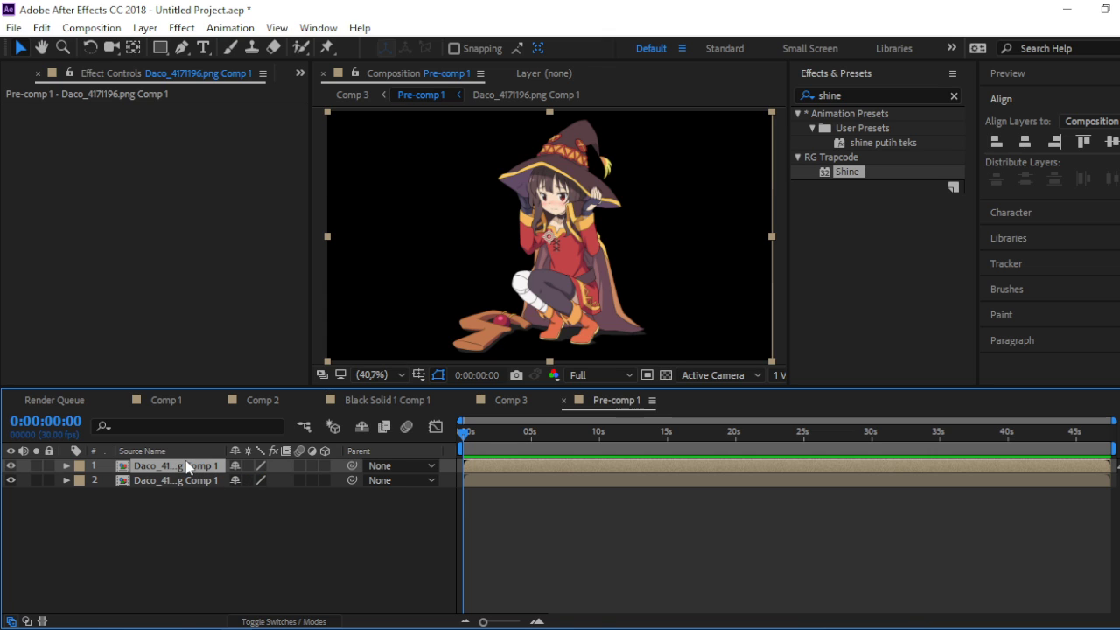
click(508, 399)
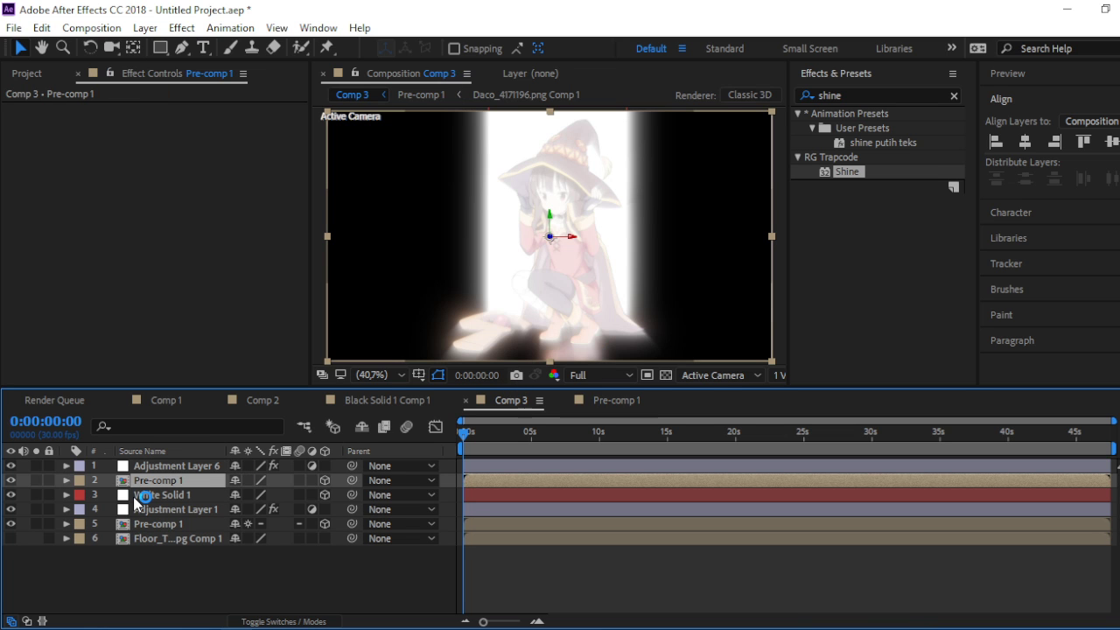
click(616, 401)
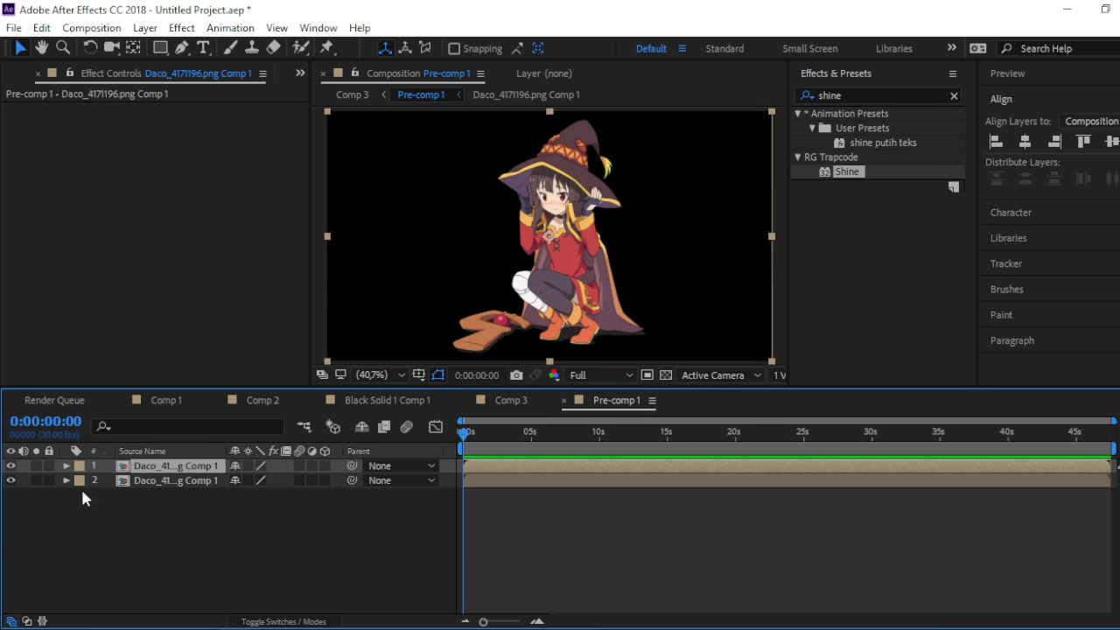
- Show source names, inspect the lower Pre-comp 1, then select Adjustment Layer 6 in Comp 3
click(154, 451)
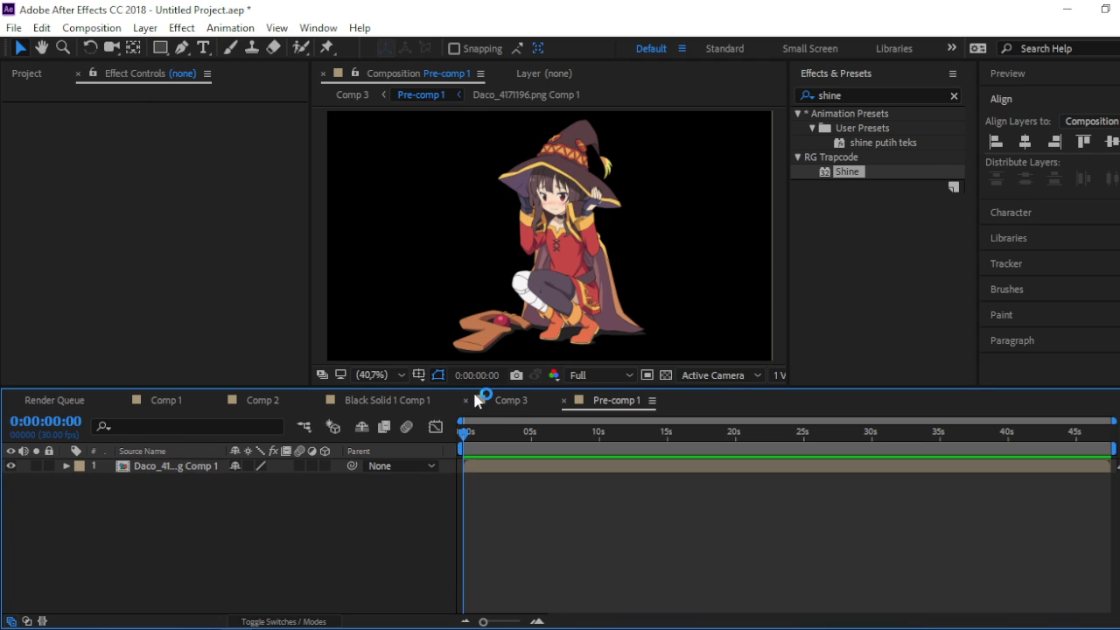
click(495, 404)
click(168, 525)
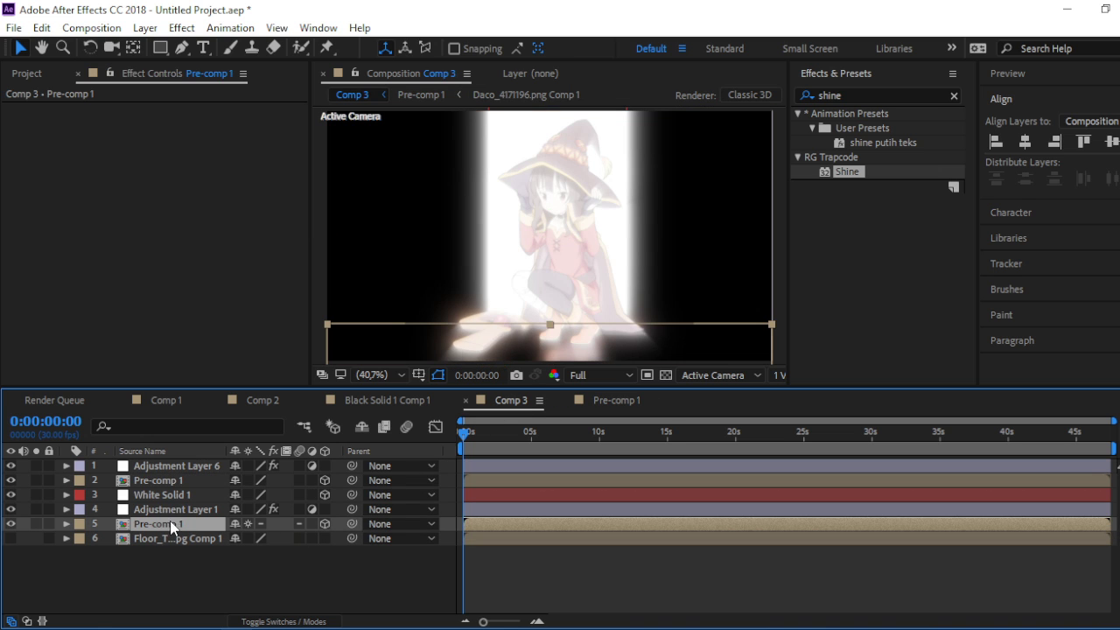
double_click(182, 524)
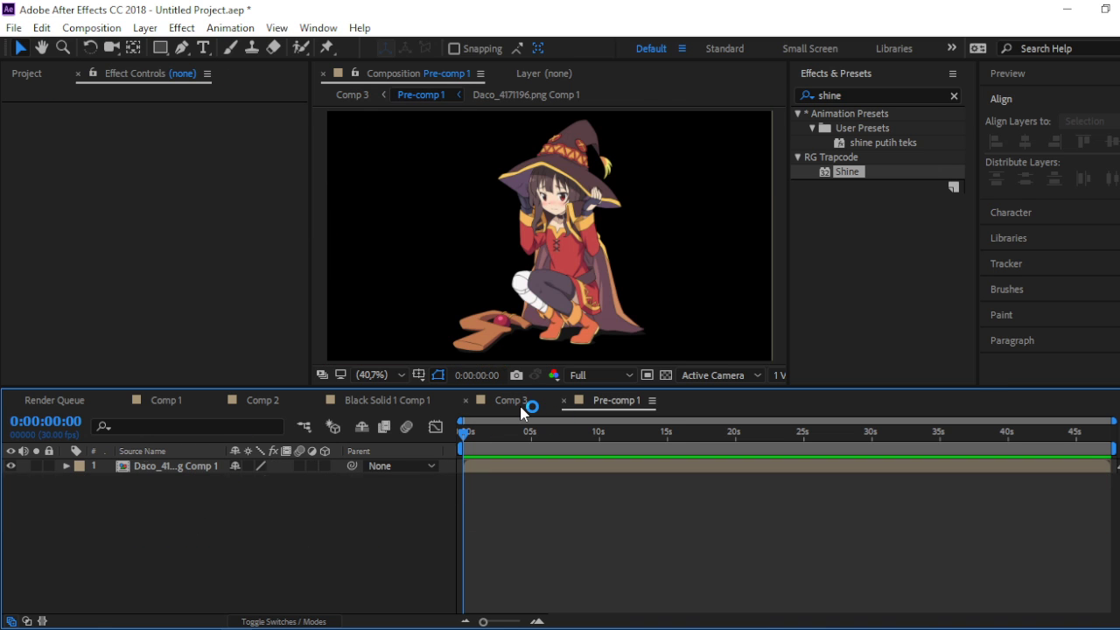
click(521, 401)
click(197, 481)
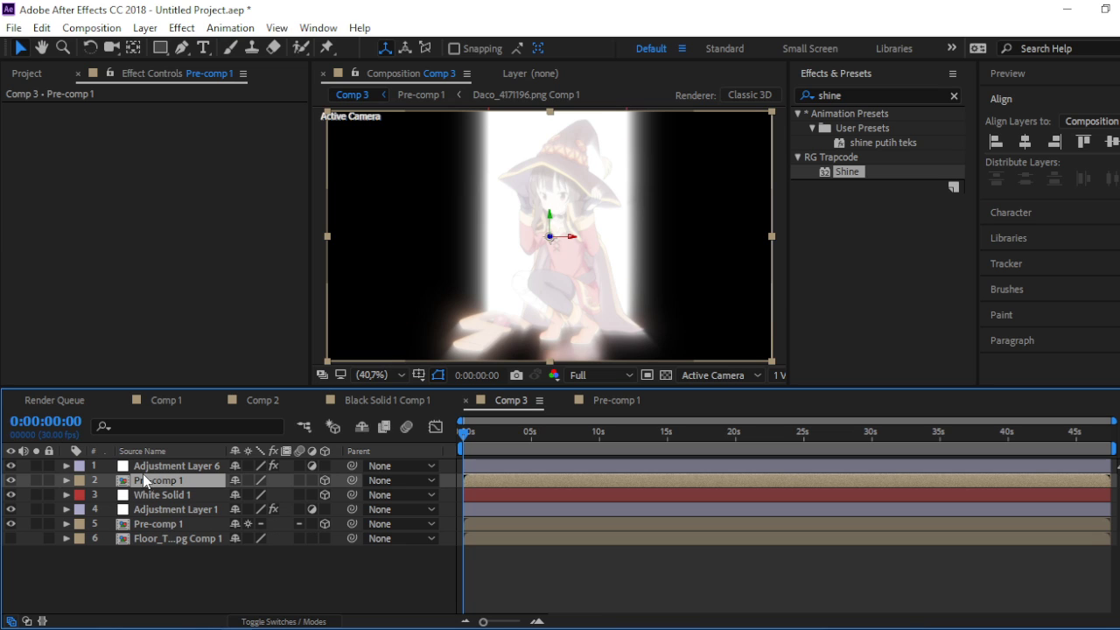
click(169, 465)
- Delete the Shine effect from Adjustment Layer 6 and preview the result
click(60, 110)
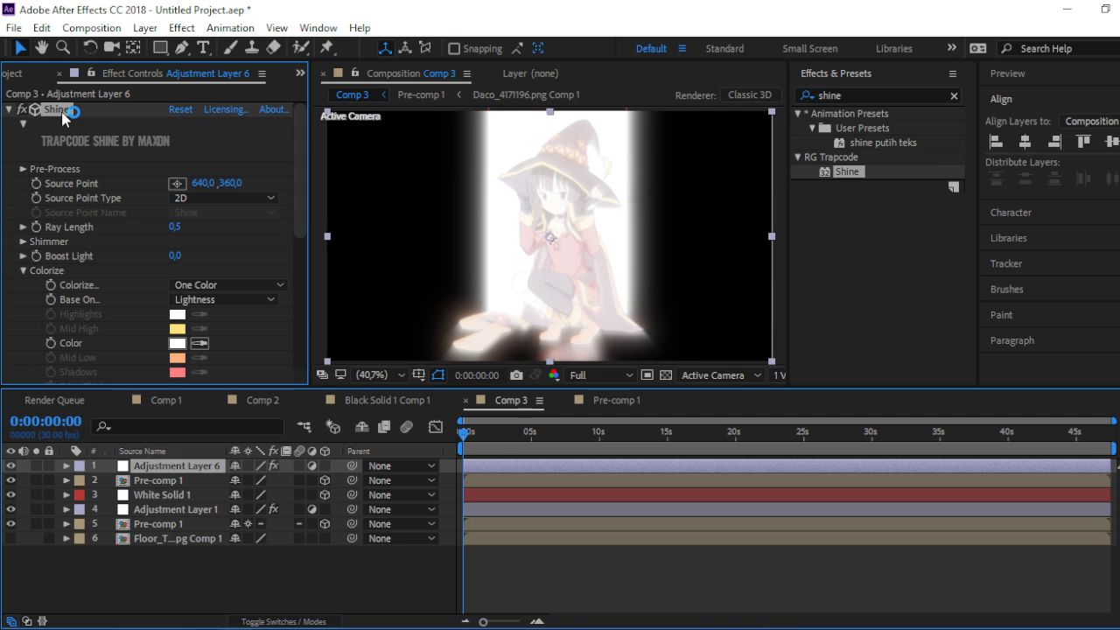
key(Delete)
key(space)
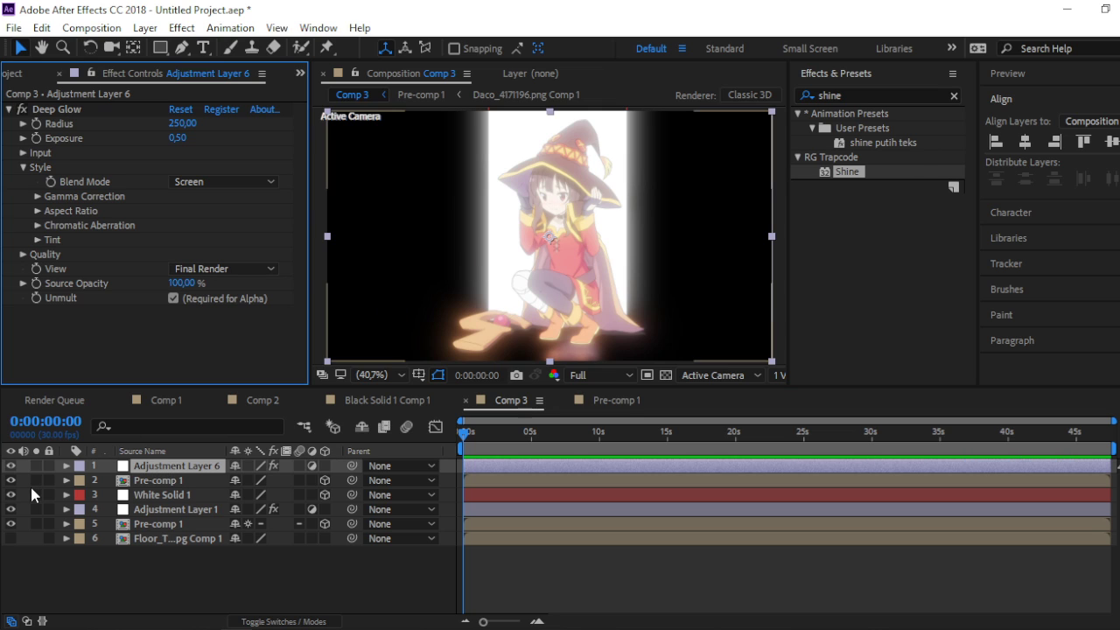
- Duplicate the upper Pre-comp 1 layer with Ctrl+D
click(204, 469)
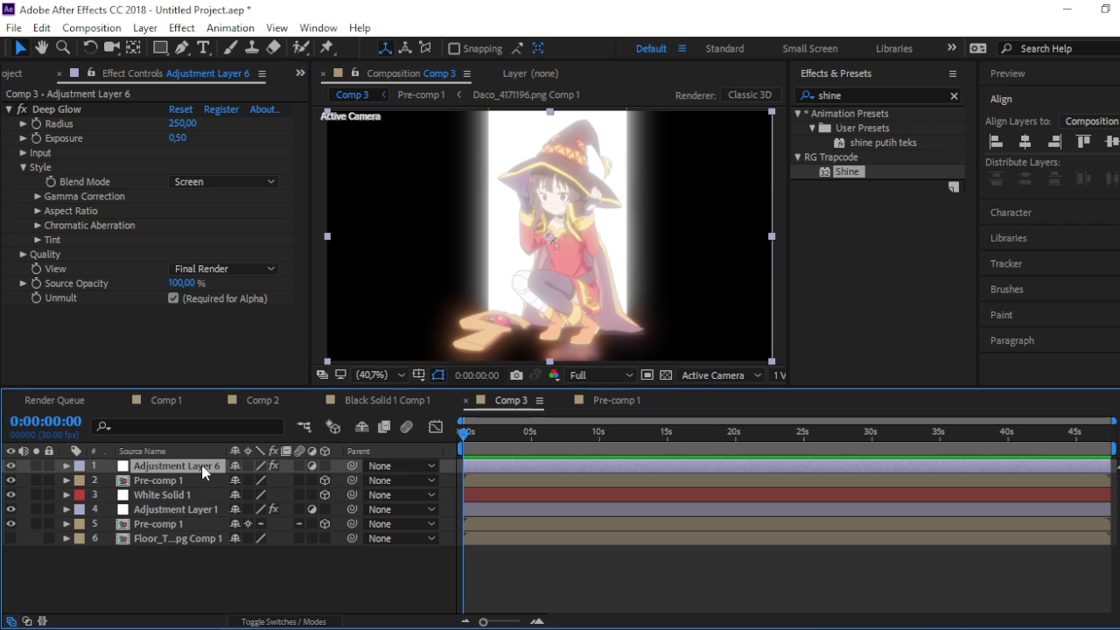
click(191, 481)
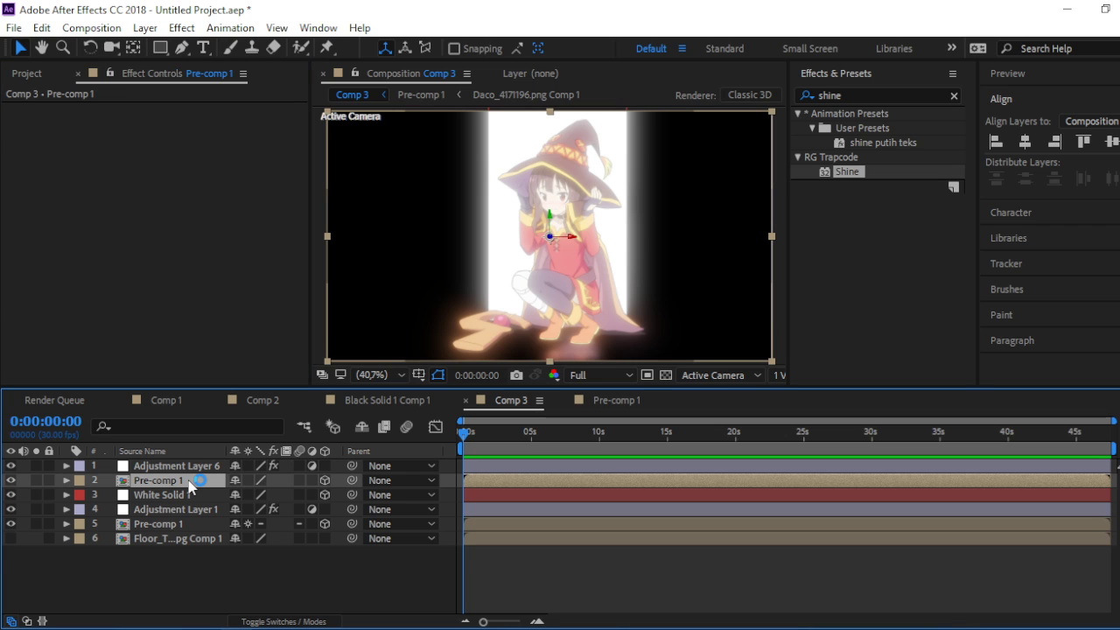
key(ctrl+d)
- Clear the old 'shine' term from the Effects & Presets search
click(875, 95)
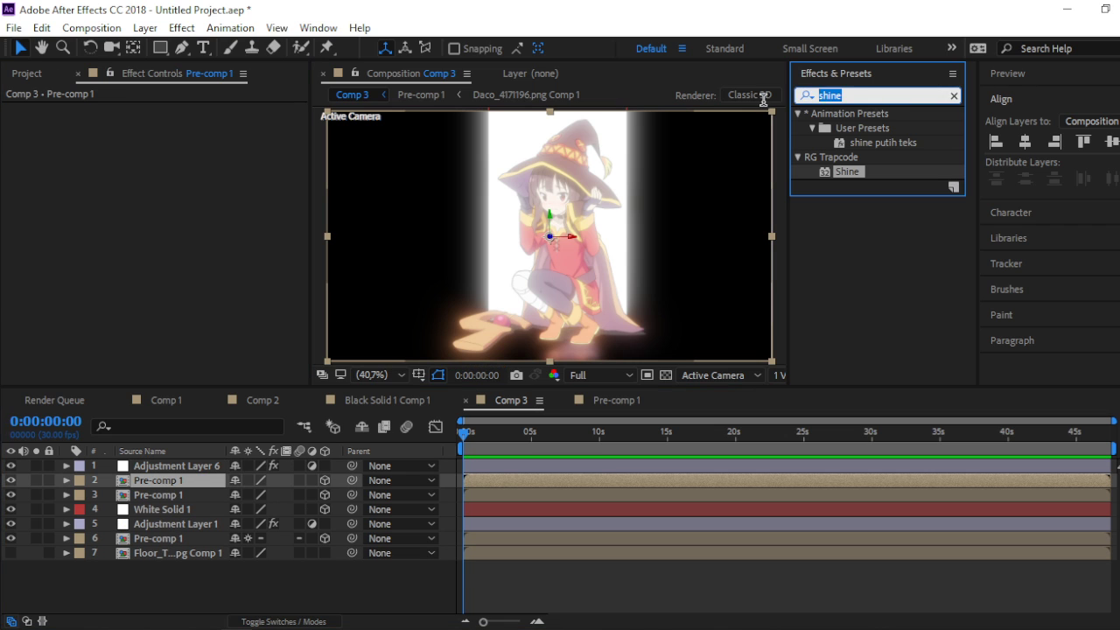
key(BackSpace)
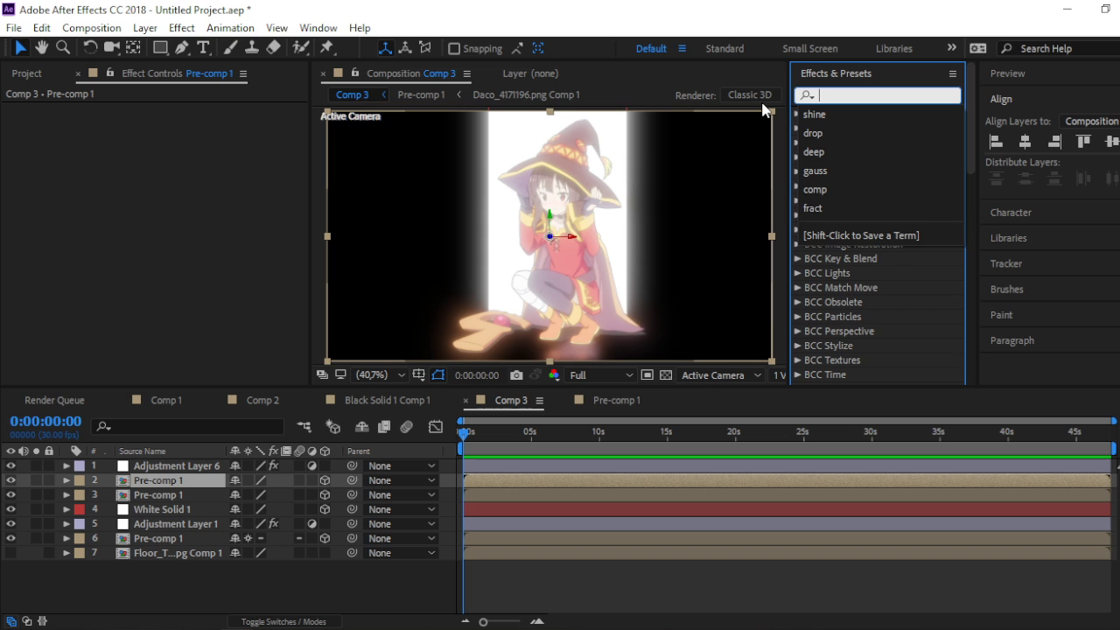
key(Escape)
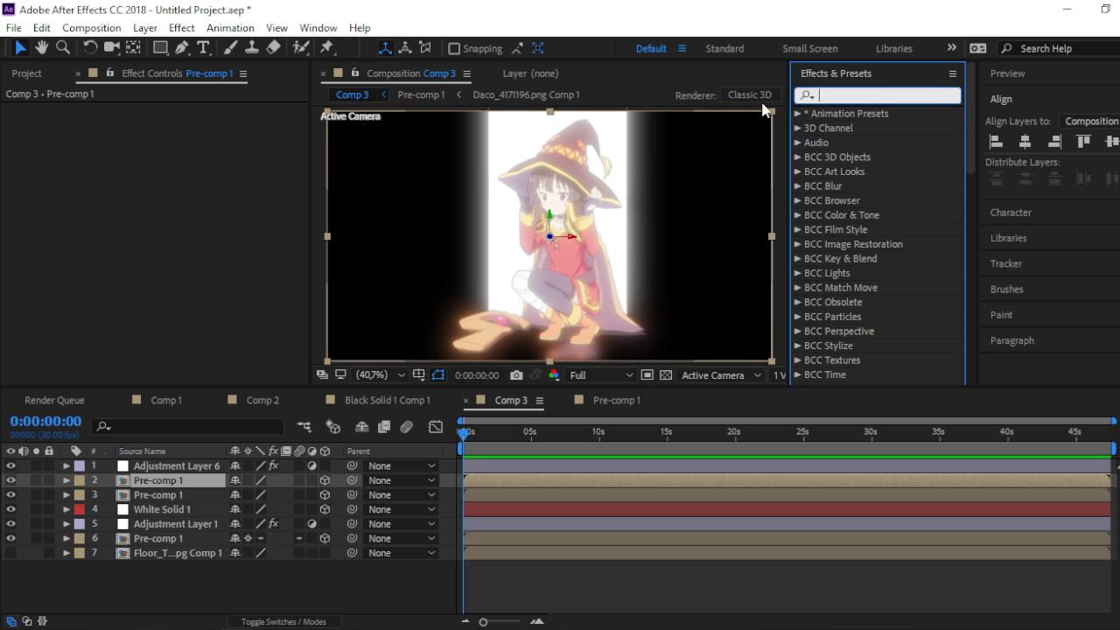
- Search 'gradien' and apply Sapphire S_Gradient to the upper Pre-comp 1 layer
text(g)
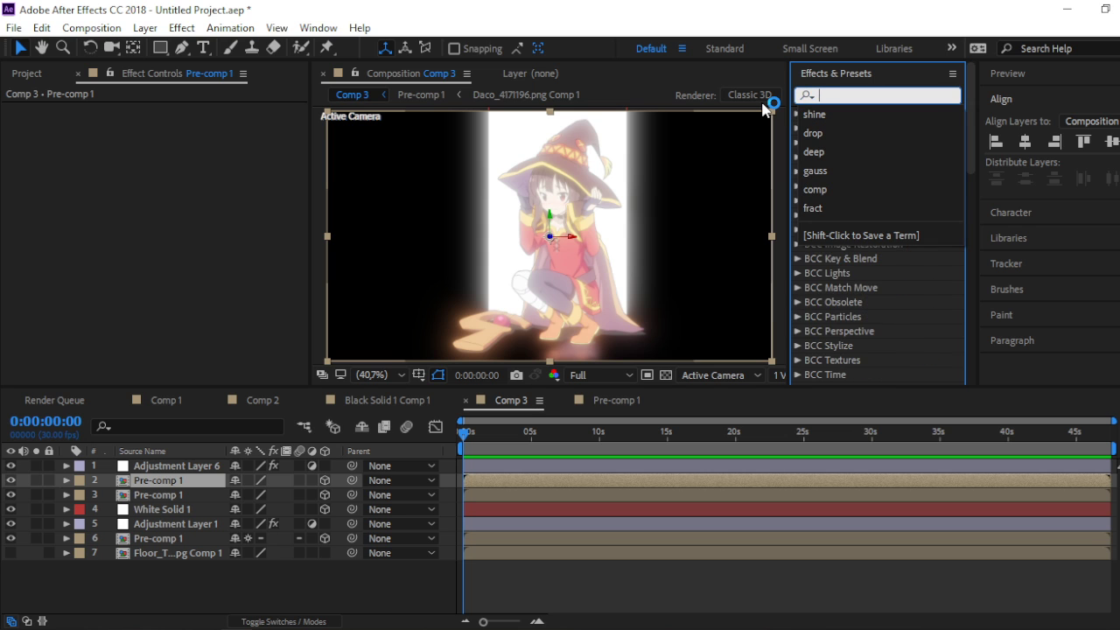
text(radien)
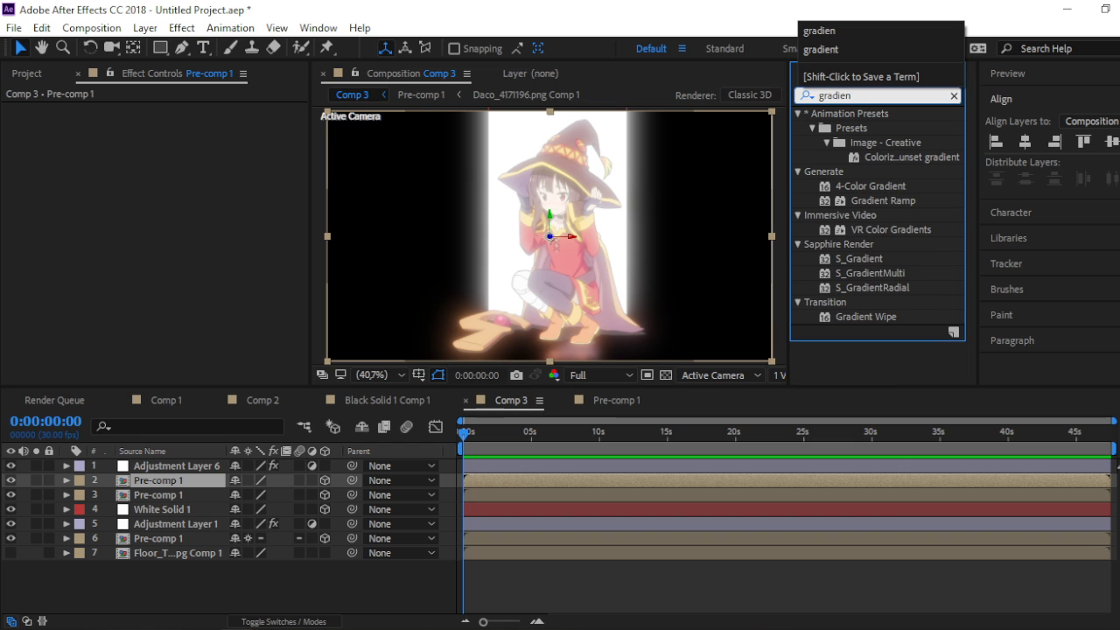
drag(872, 260, 493, 475)
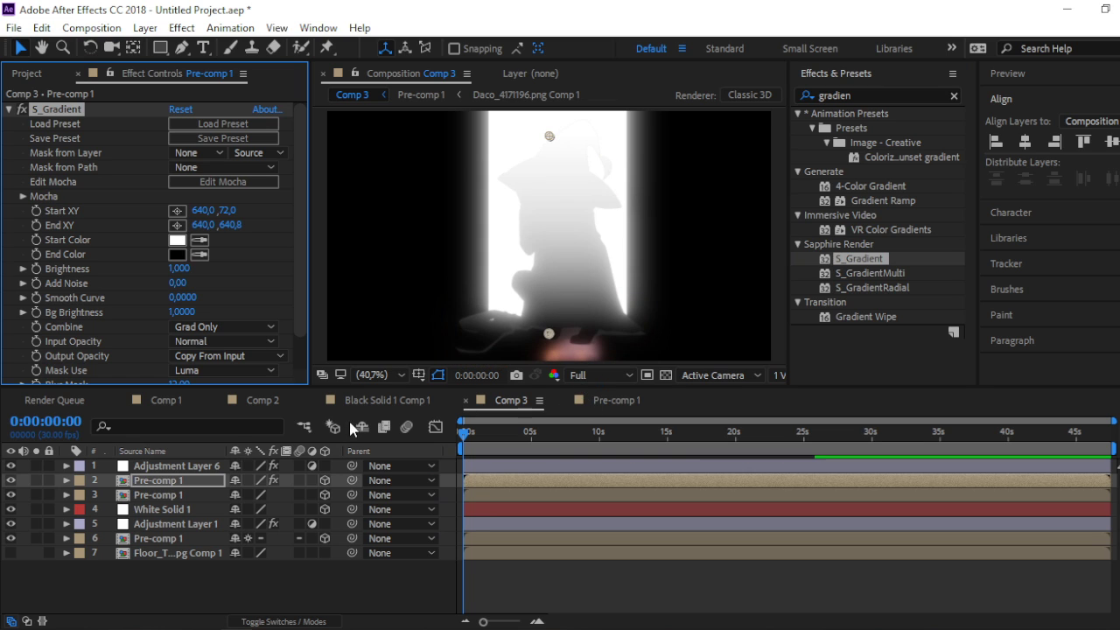
- Set the gradient Pre-comp 1 layer's blend mode to Multiply
click(317, 619)
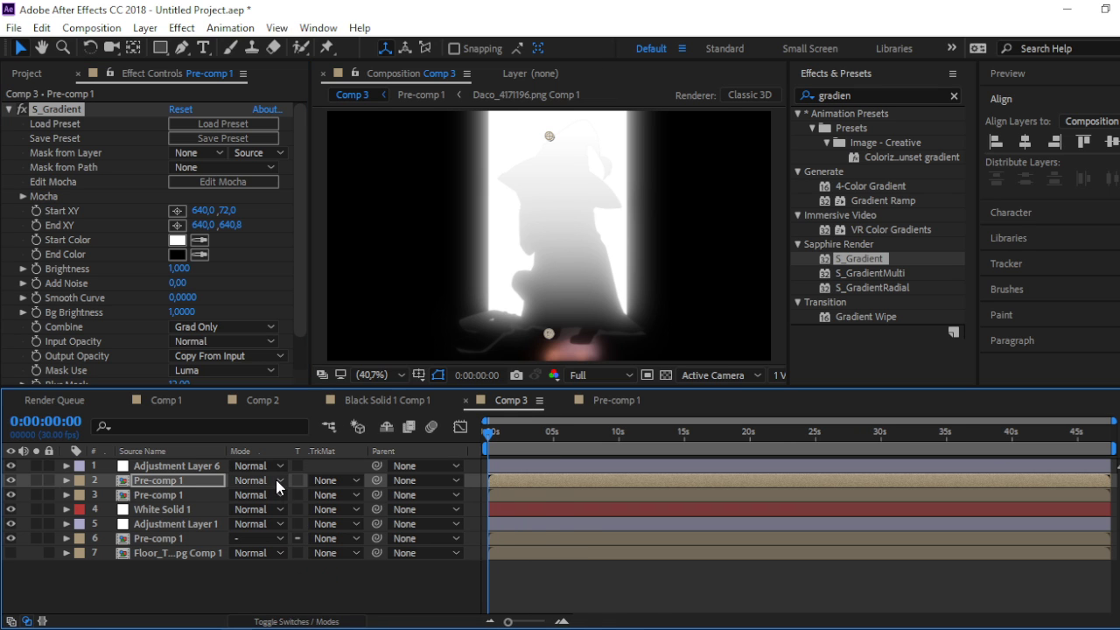
click(275, 480)
click(263, 480)
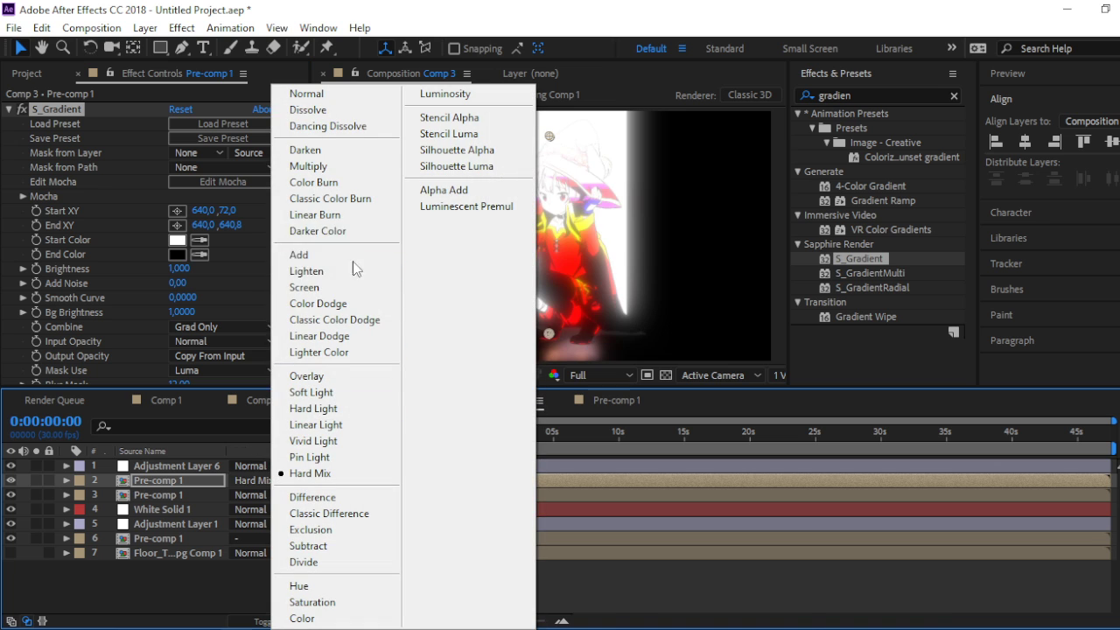
click(351, 166)
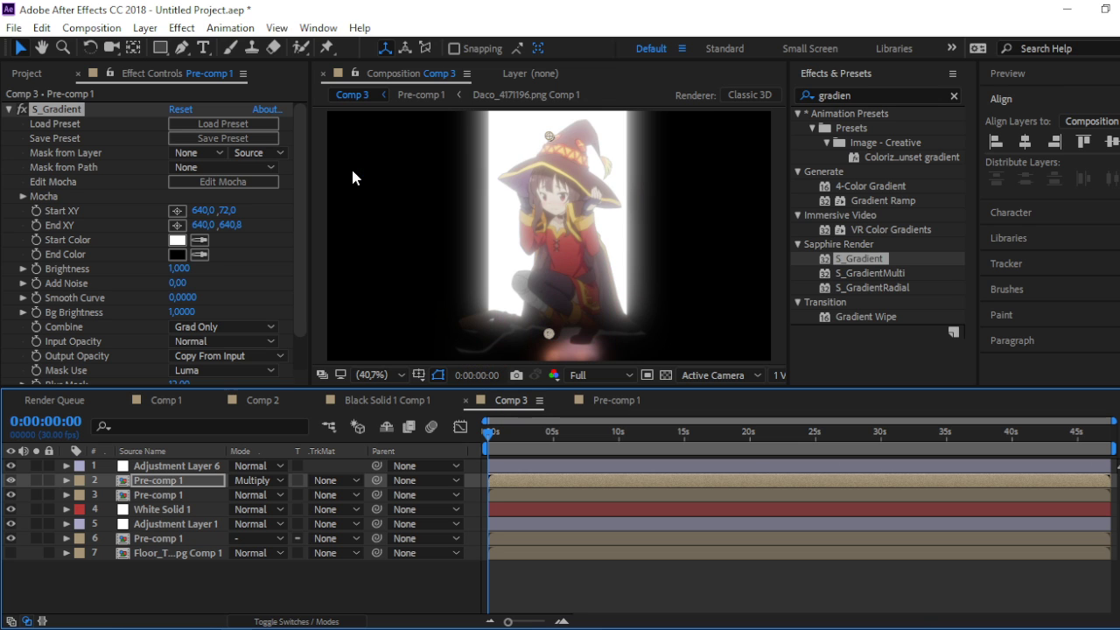
click(569, 584)
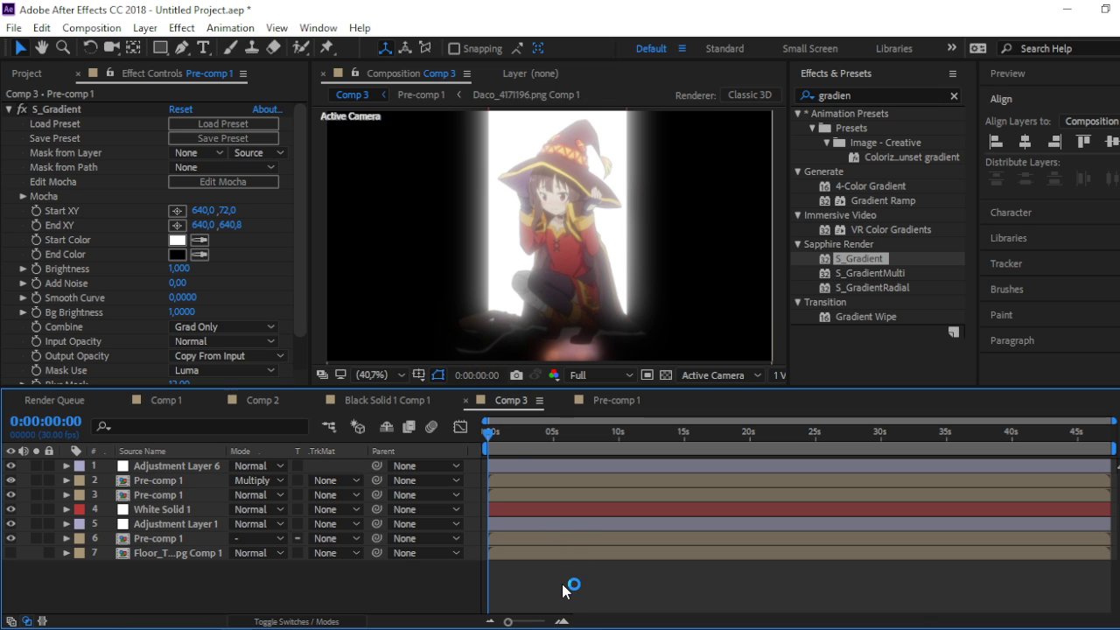
click(174, 536)
key(ctrl+d)
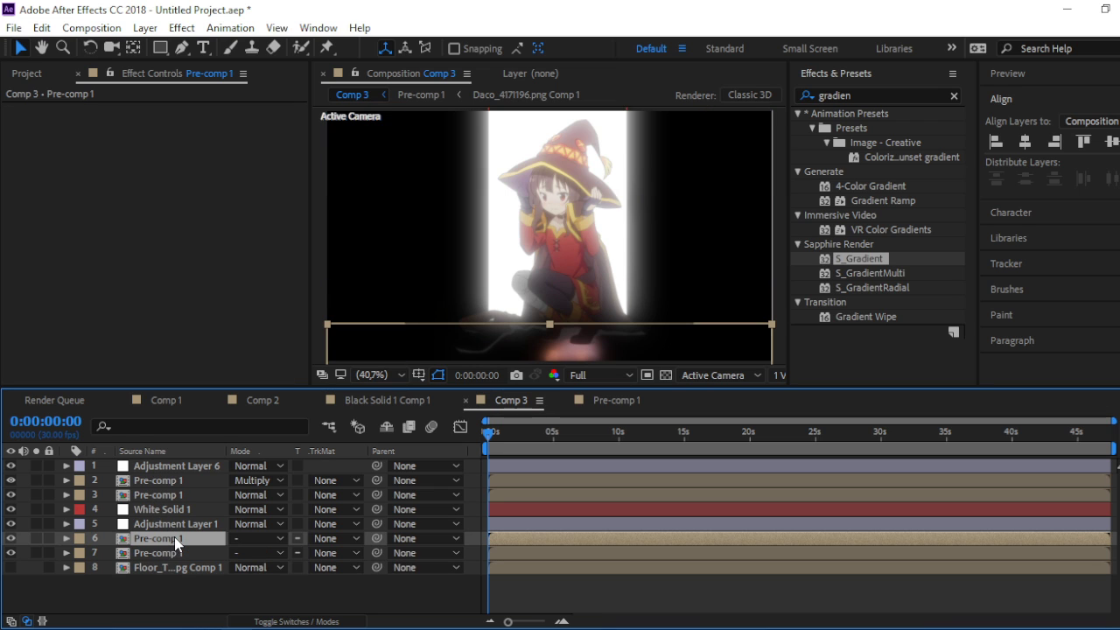
click(175, 480)
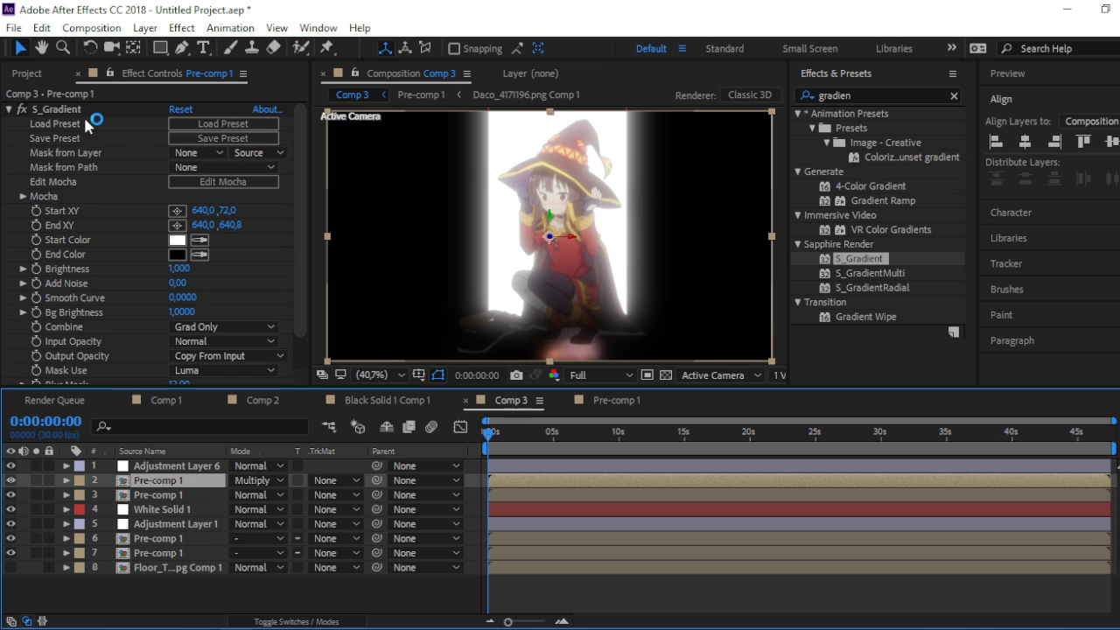
click(63, 110)
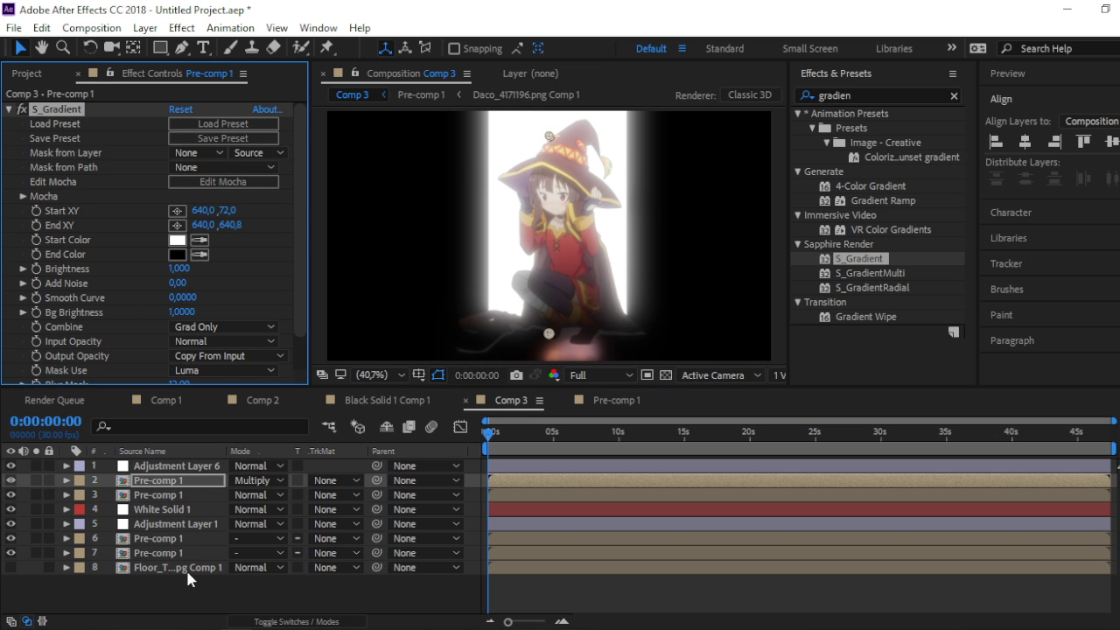
click(175, 538)
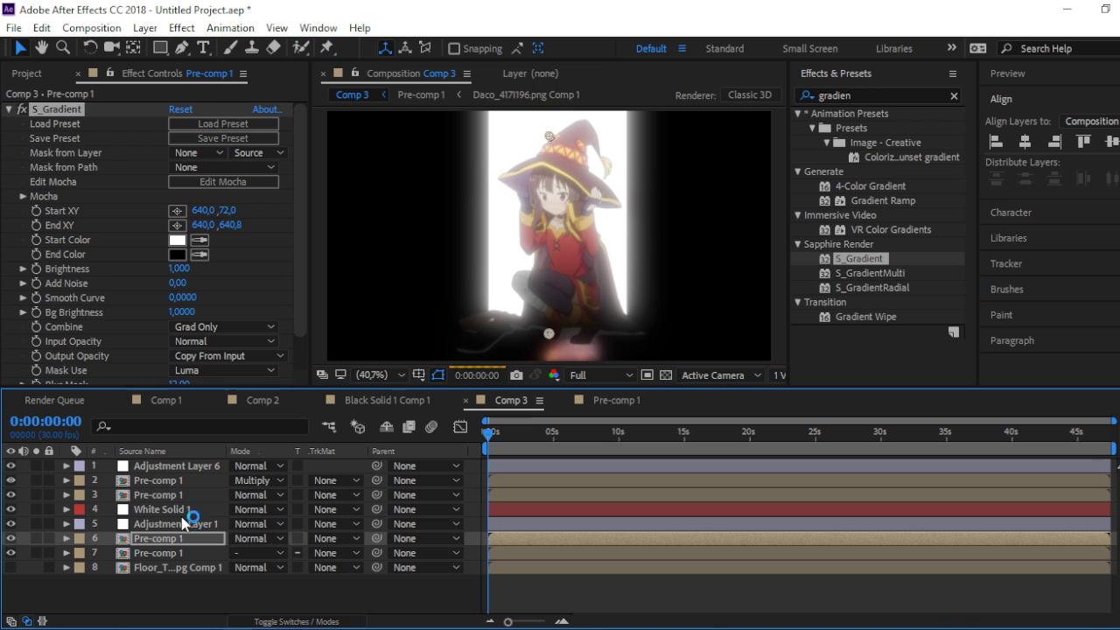
click(280, 538)
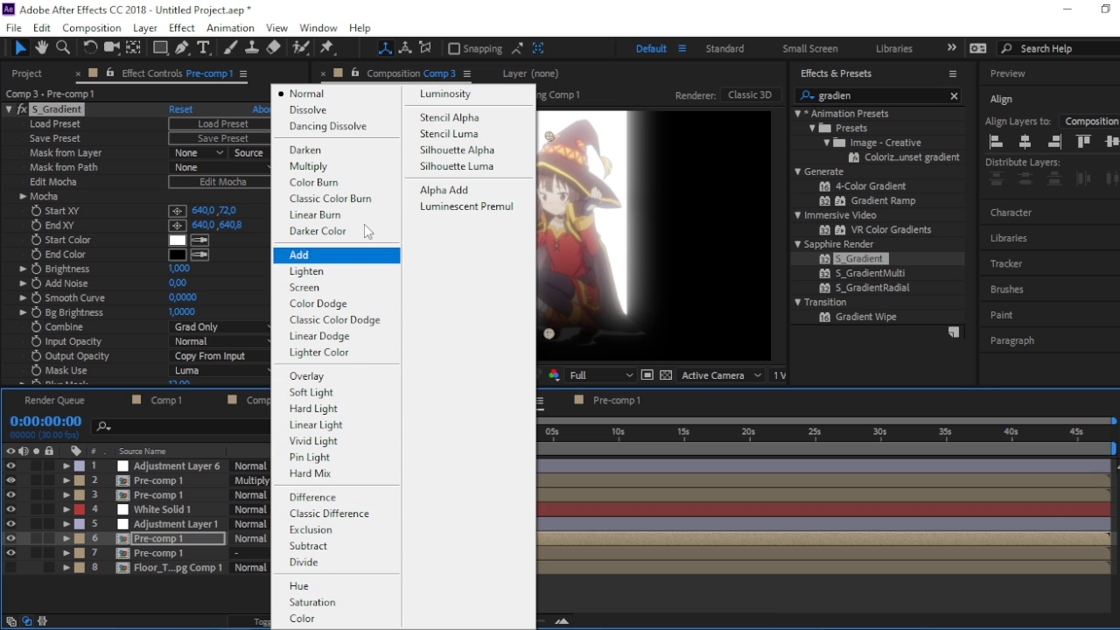
click(366, 166)
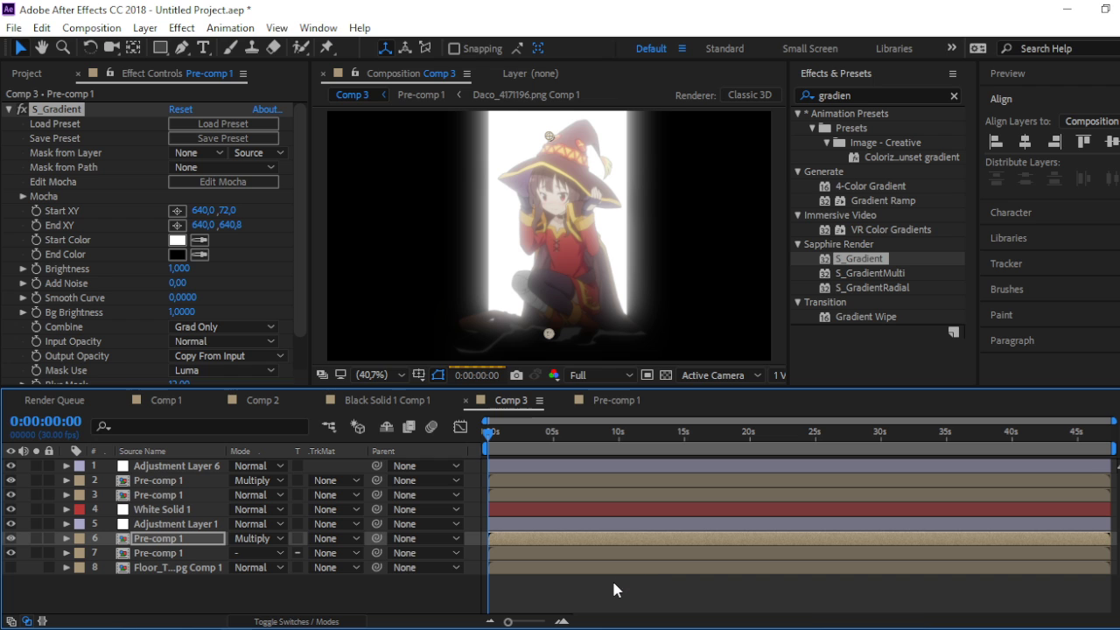
click(611, 578)
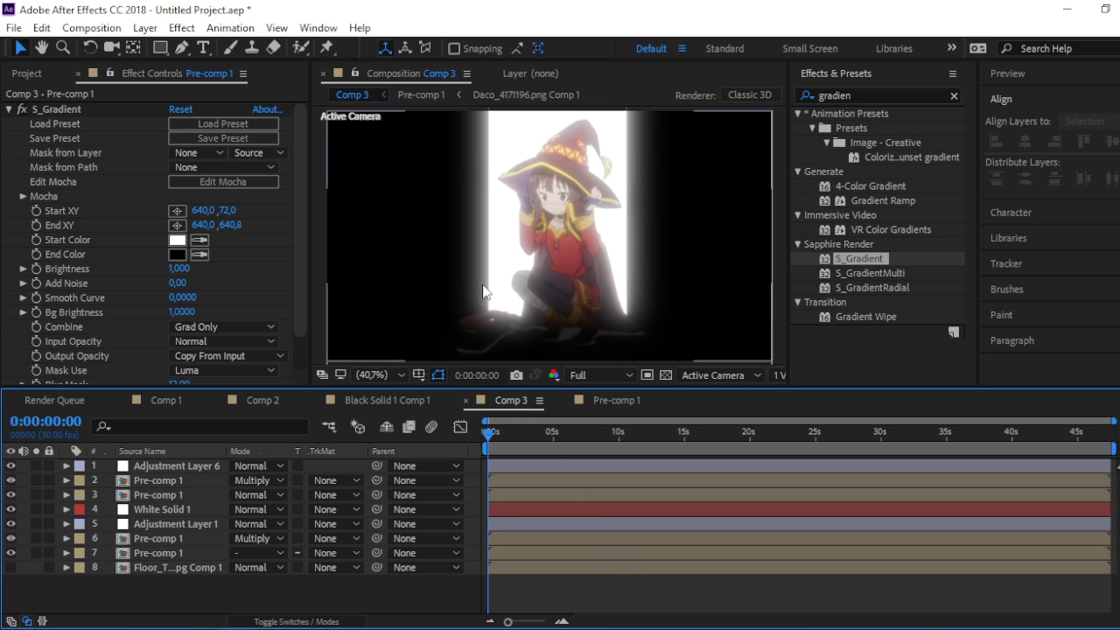
scroll(568, 258, up, 1)
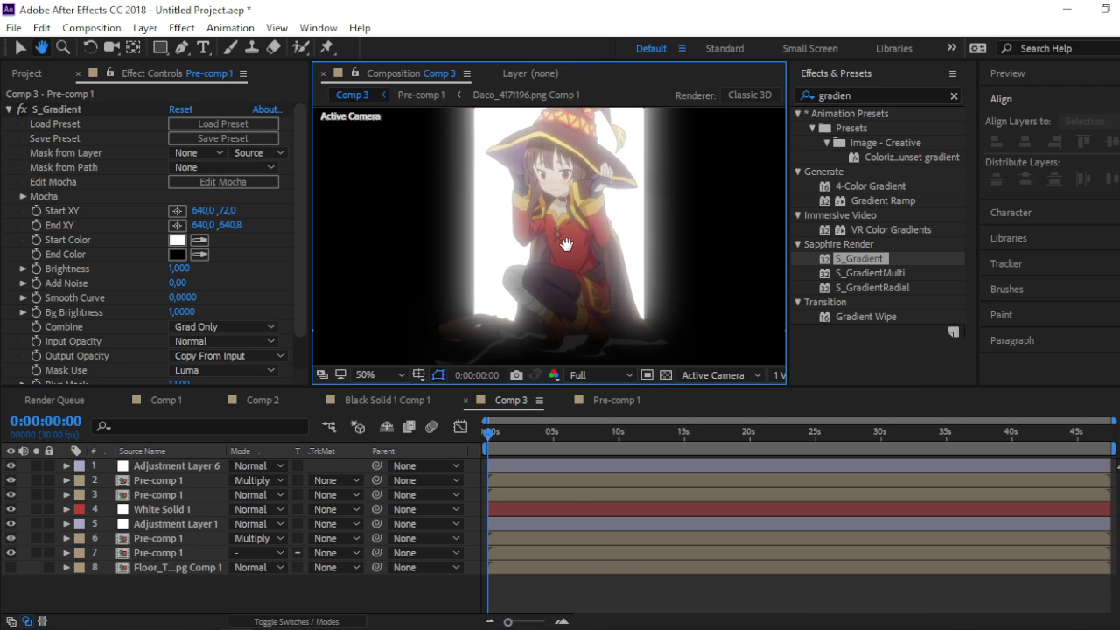
drag(589, 290, 589, 212)
scroll(588, 211, up, 2)
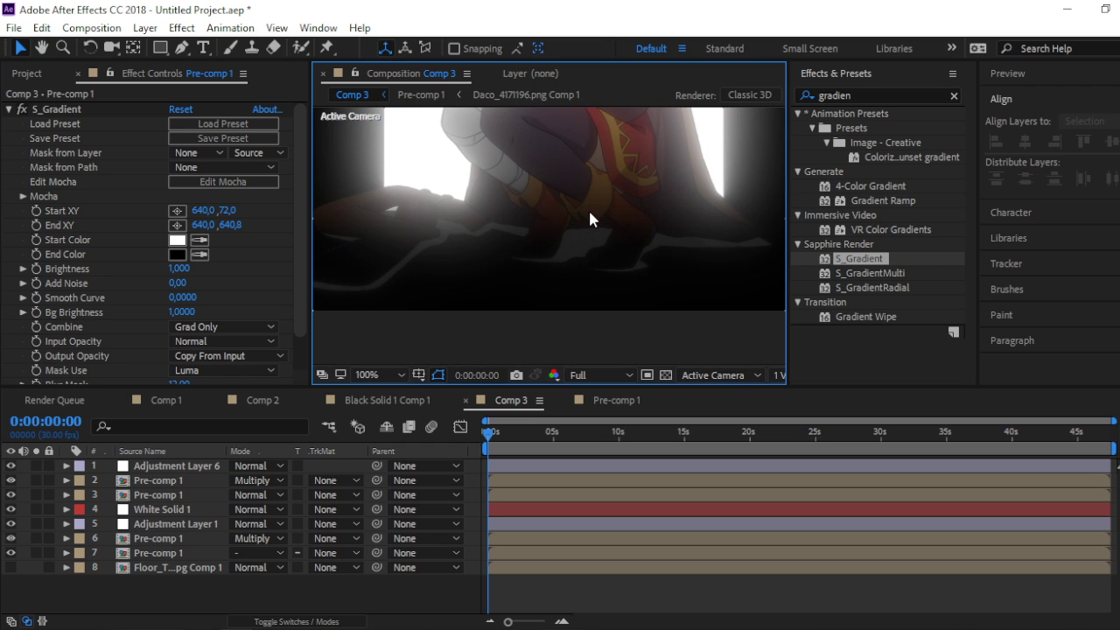
click(390, 374)
click(459, 70)
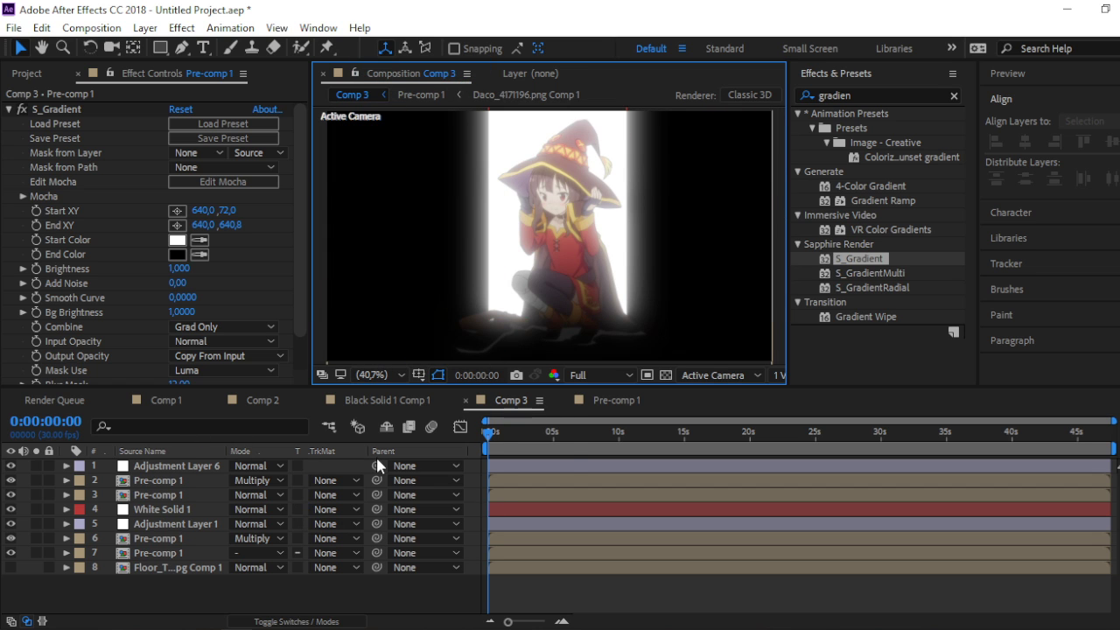
- Add a Two-Node 50mm Camera 1 to Comp 3
right_click(357, 460)
mouse_move(448, 276)
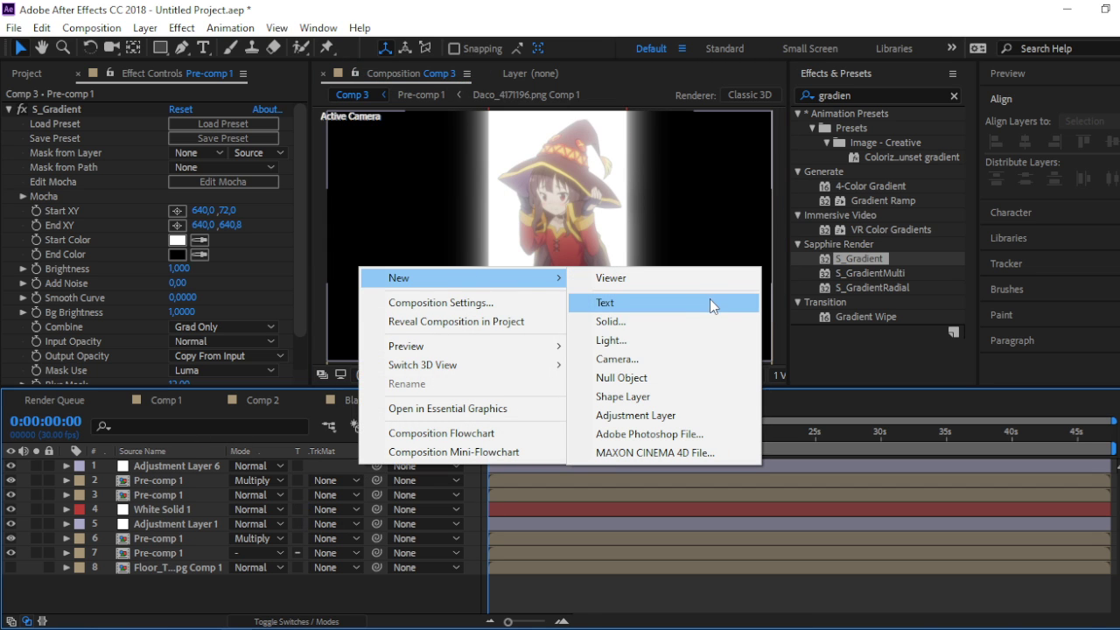
click(677, 322)
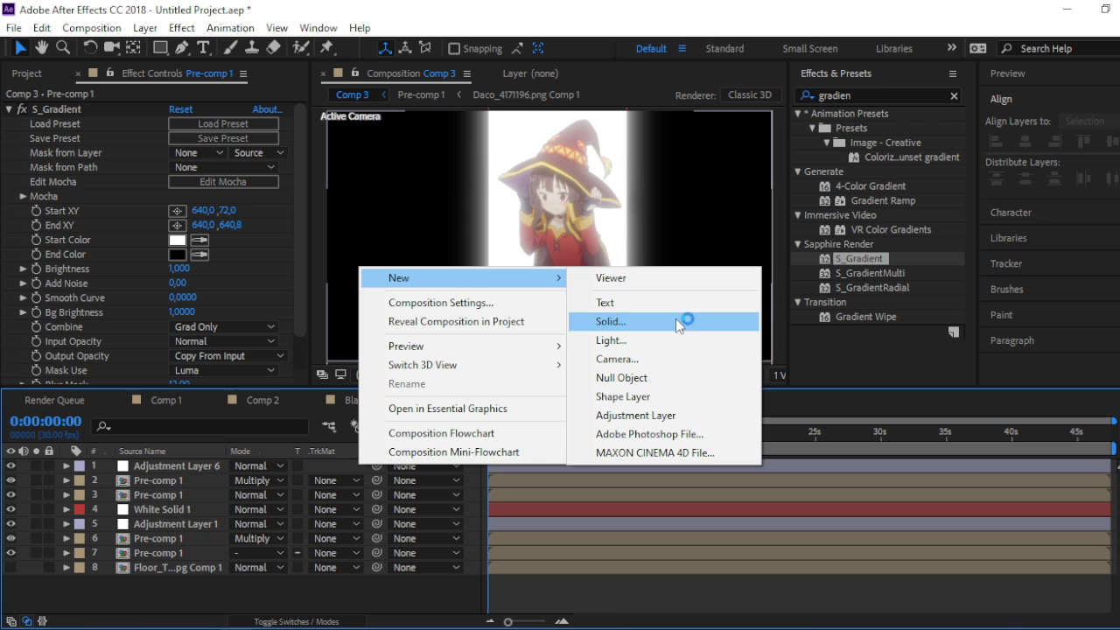
click(652, 367)
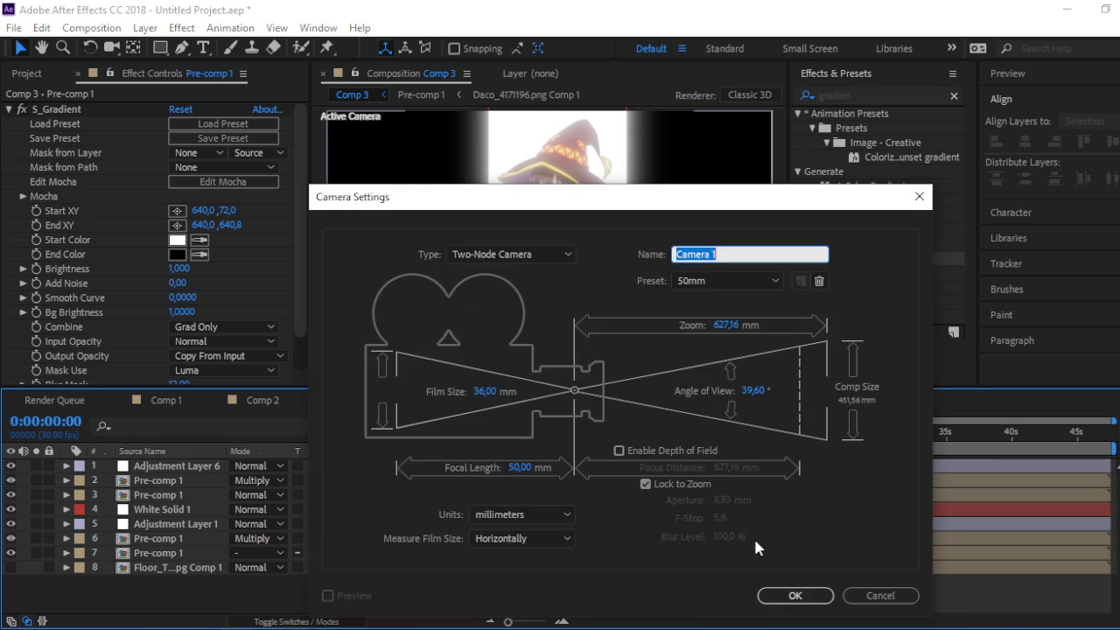
key(Return)
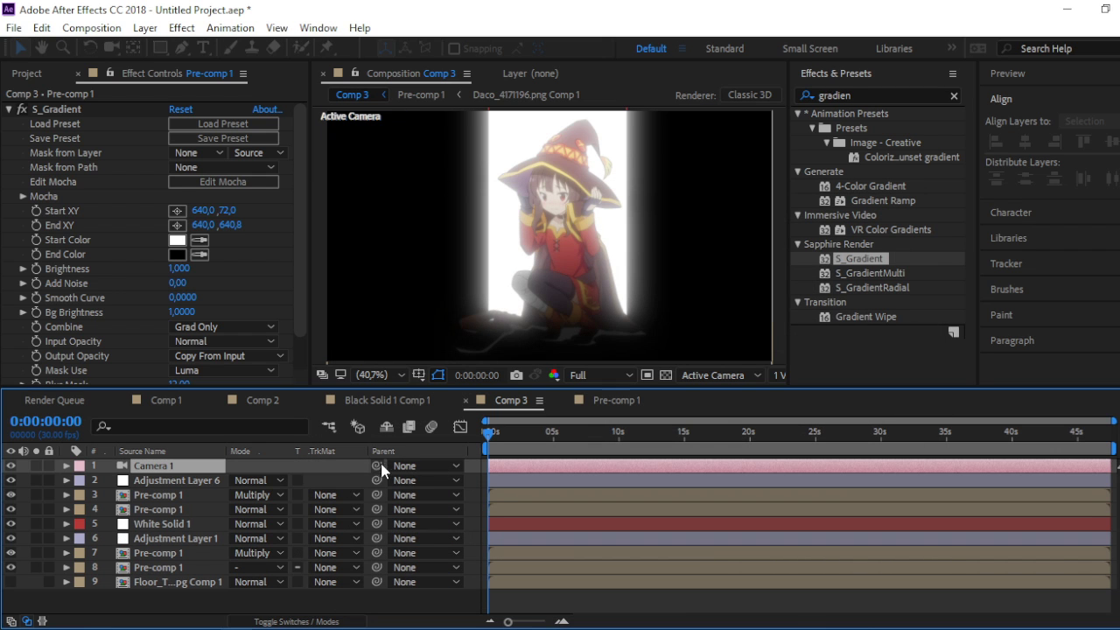
- Add a new Null Object layer, Null 3
right_click(438, 217)
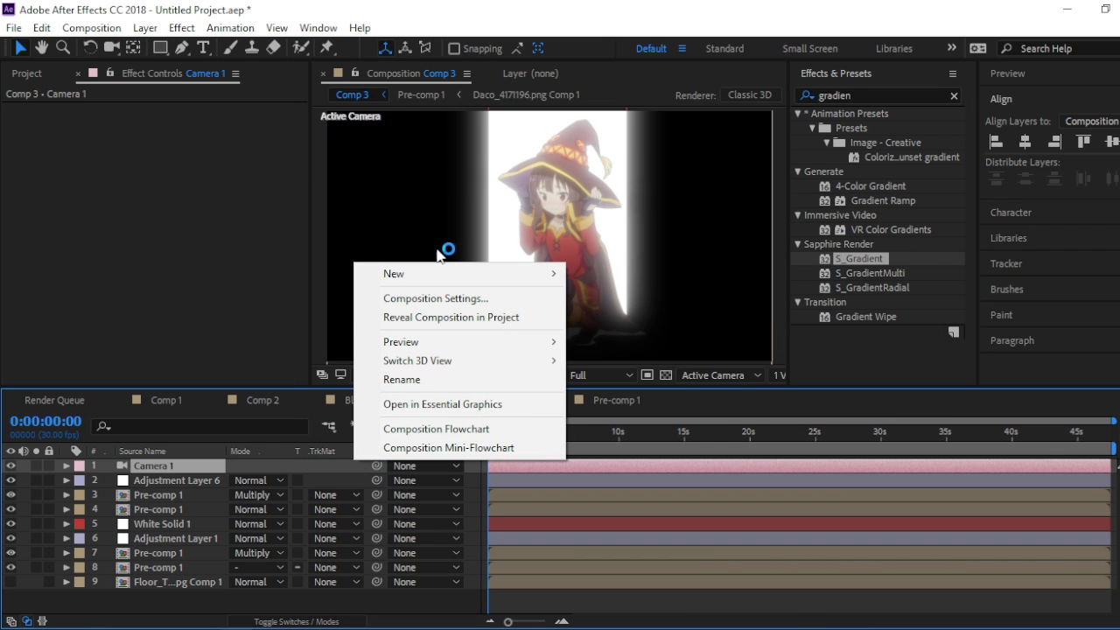
mouse_move(445, 273)
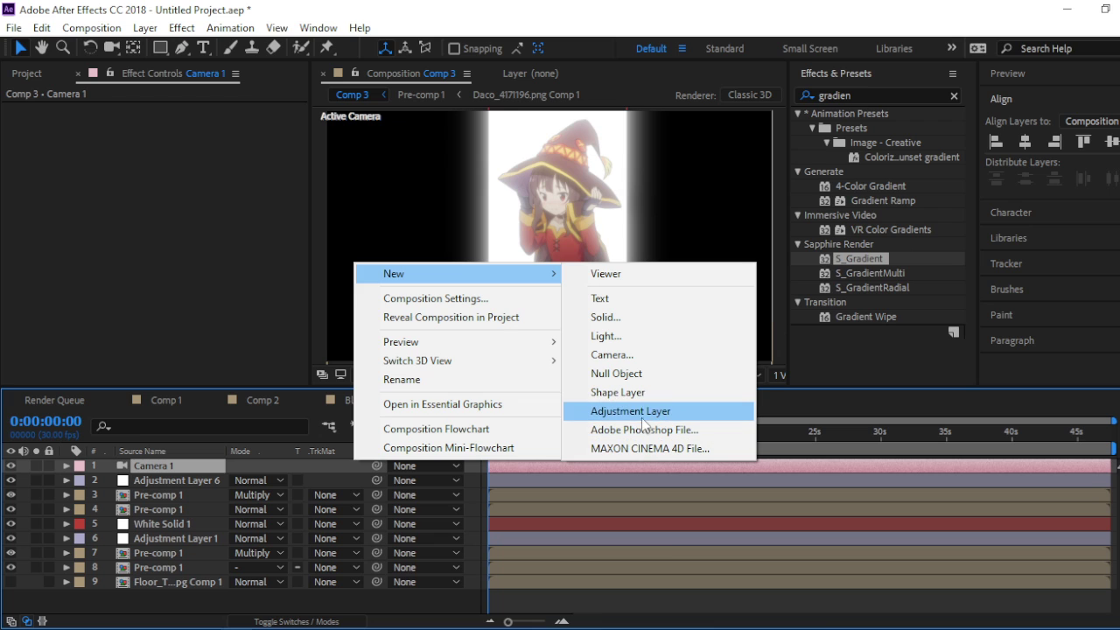
click(637, 374)
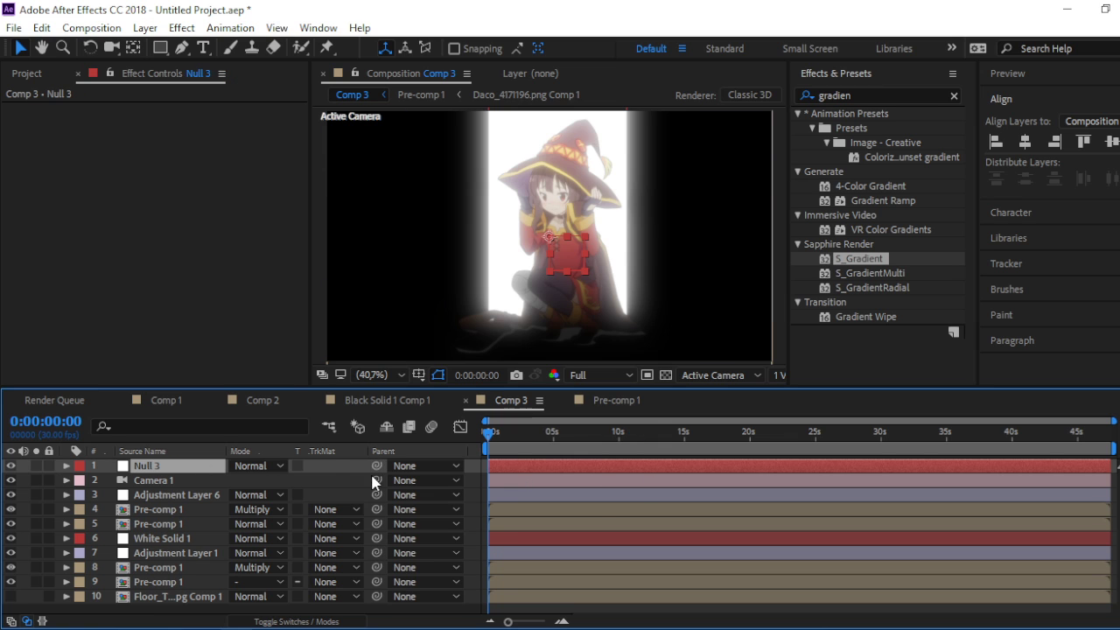
- Parent Camera 1 to Null 3, make Null 3 3D, and set its Z Position to -813
drag(376, 480, 197, 466)
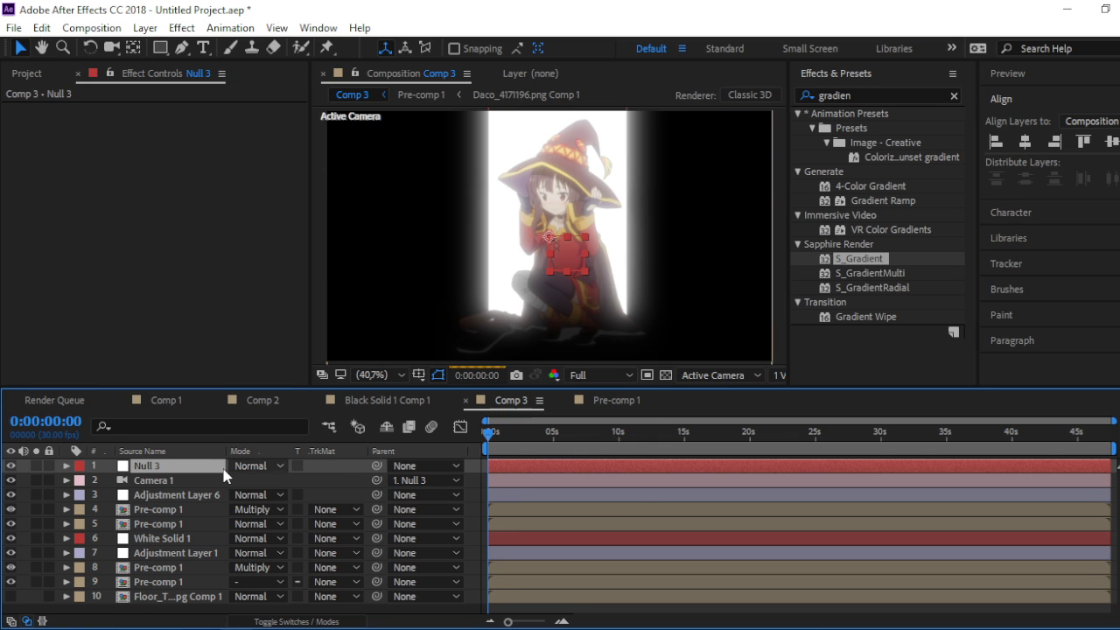
key(p)
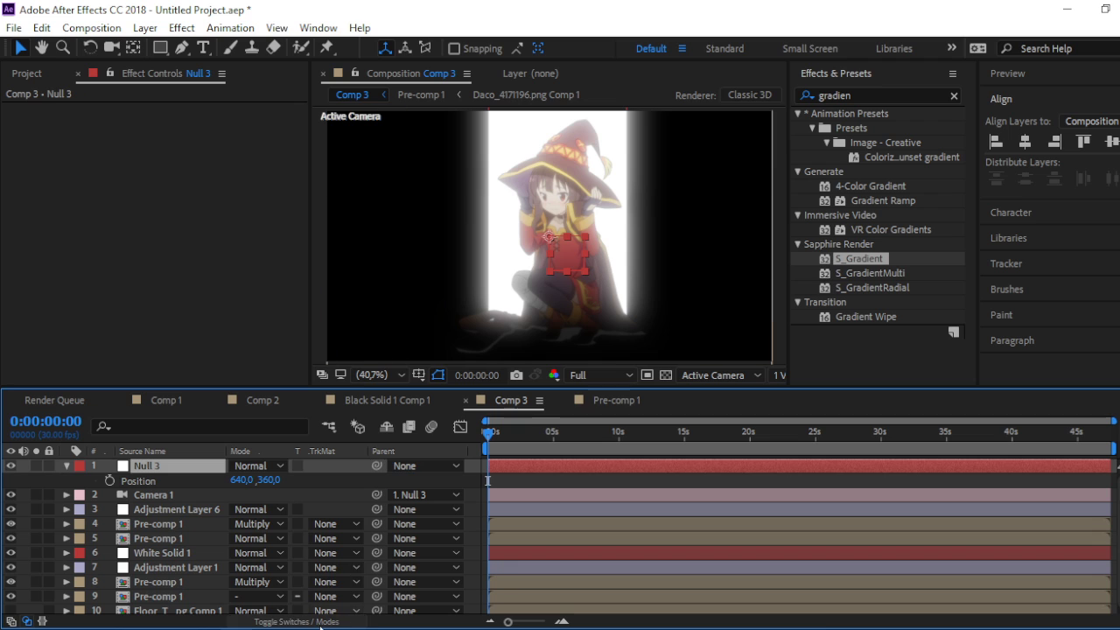
click(319, 621)
click(331, 465)
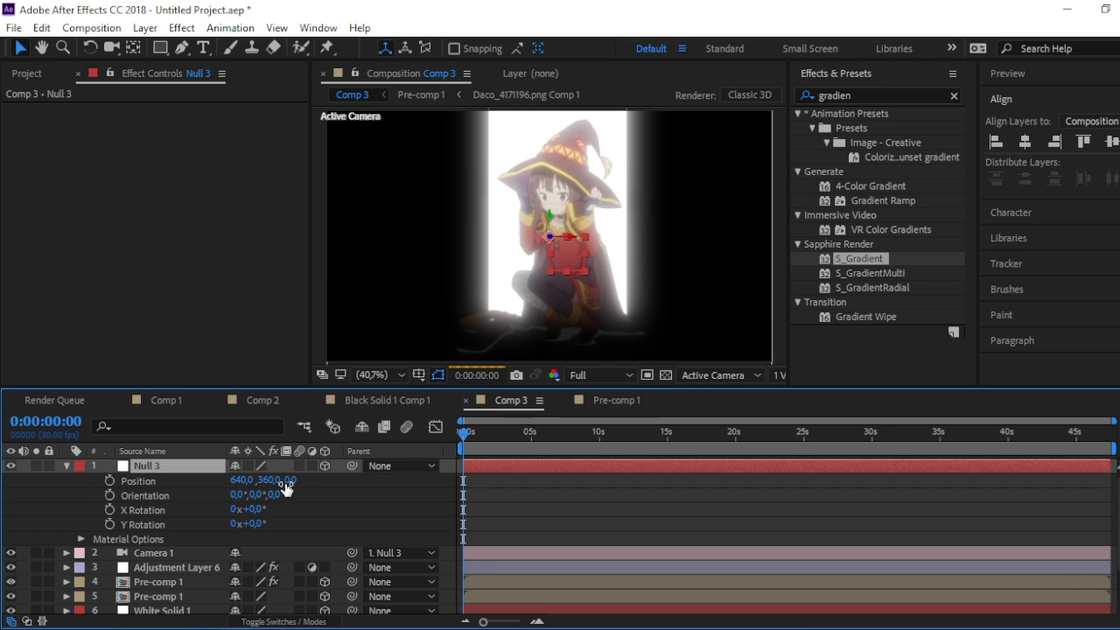
drag(285, 483, 313, 475)
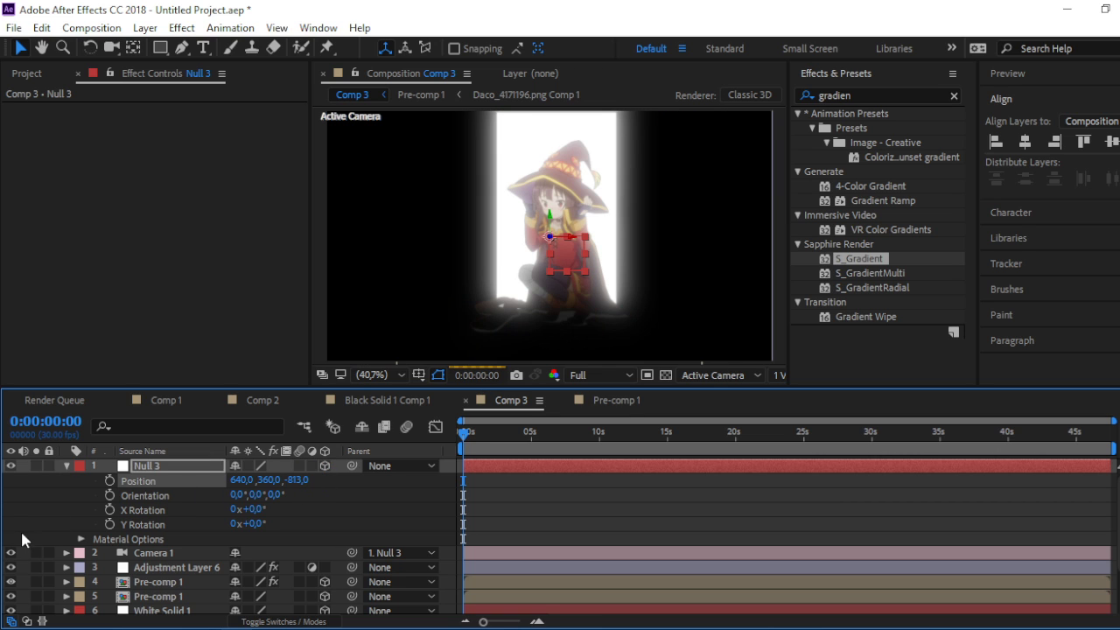
- Select the layer 8 Pre-comp 1 in the timeline
click(448, 494)
scroll(420, 507, down, 3)
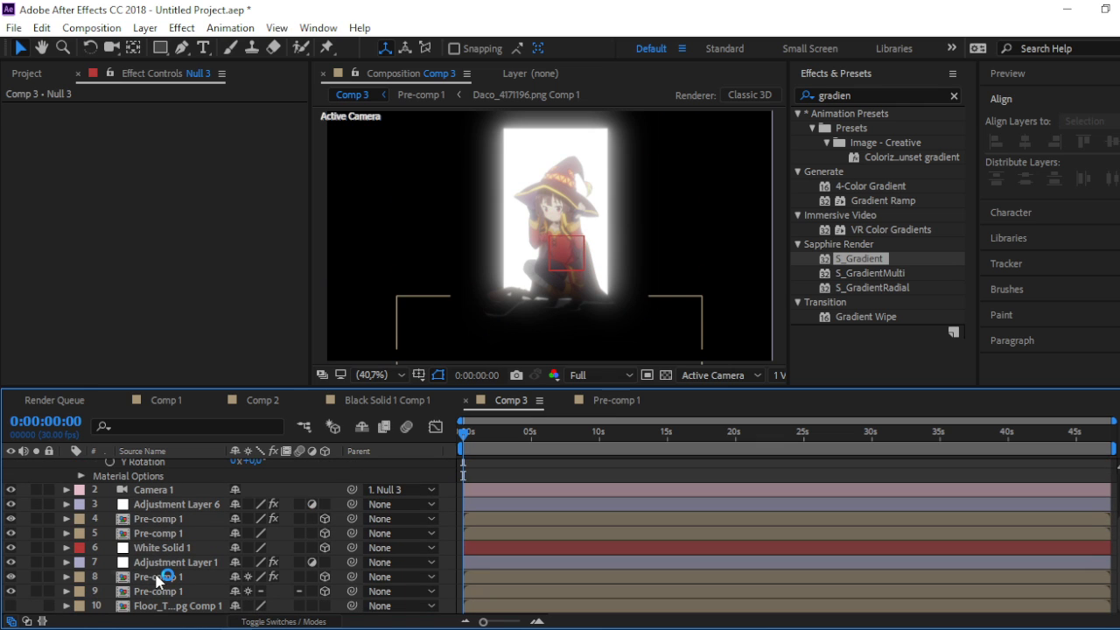
click(160, 578)
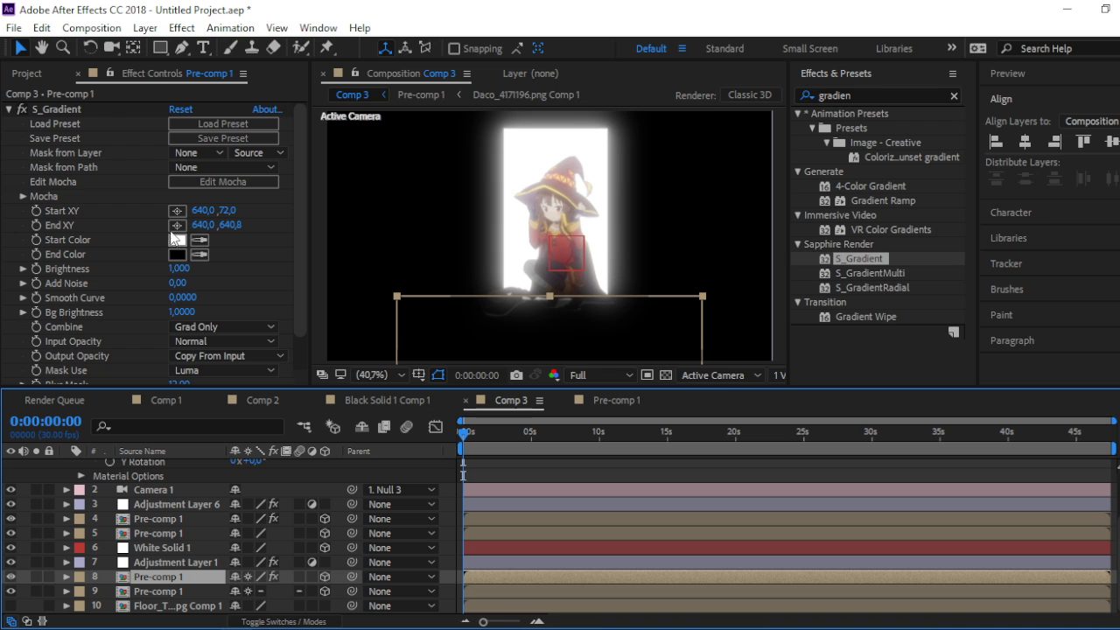
- Swap layer 8's S_Gradient colors to a black Start Color and a white End Color
click(78, 112)
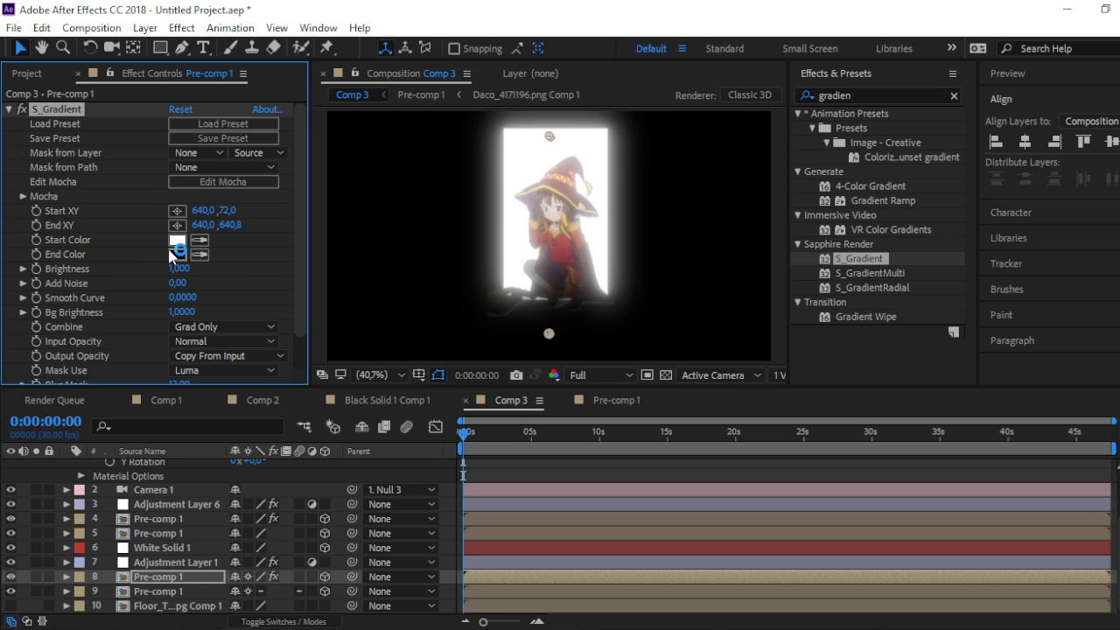
click(177, 241)
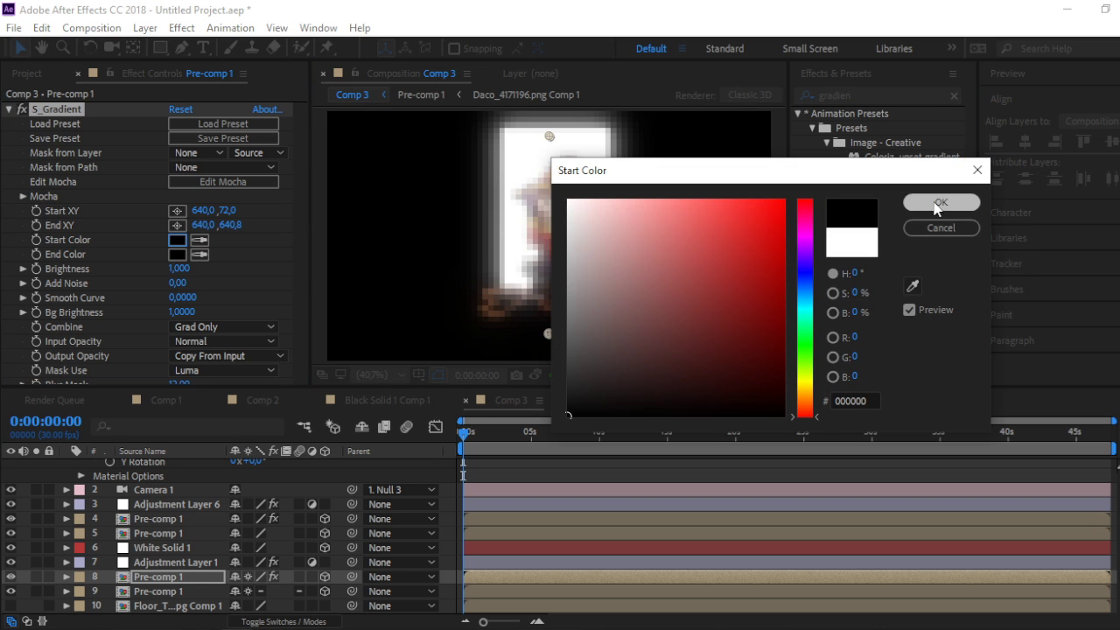
click(941, 202)
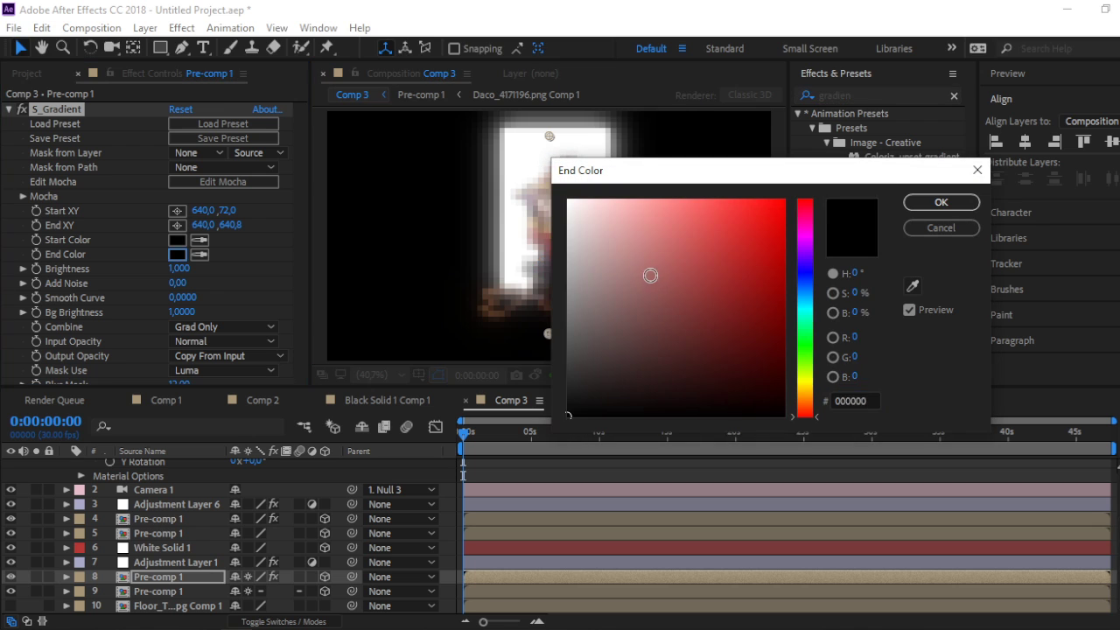
drag(647, 269, 568, 200)
click(941, 204)
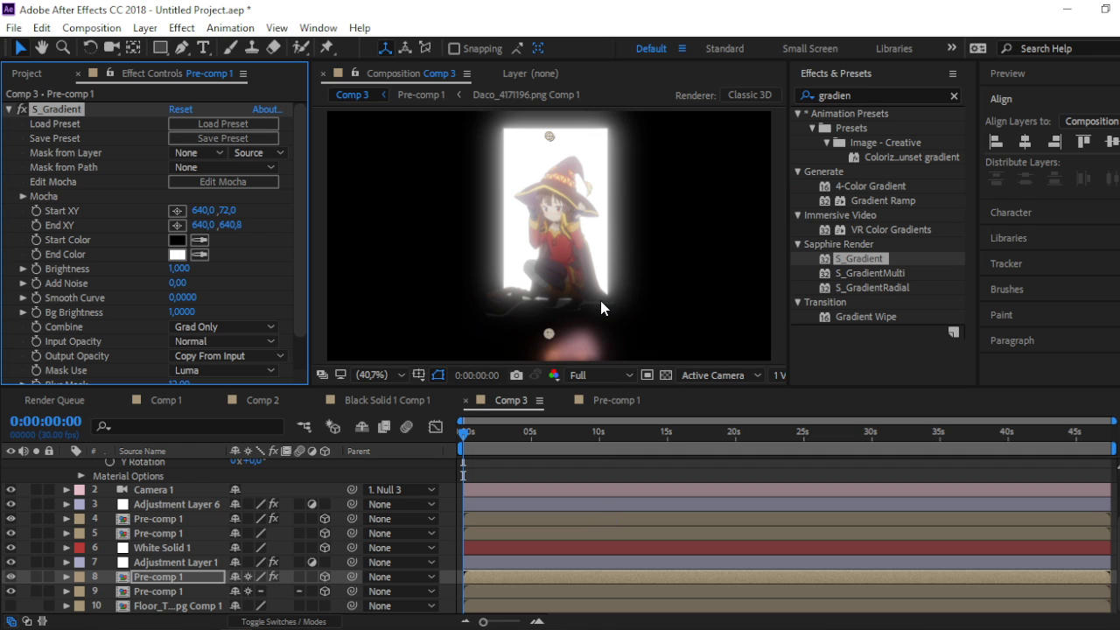
scroll(600, 300, up, 3)
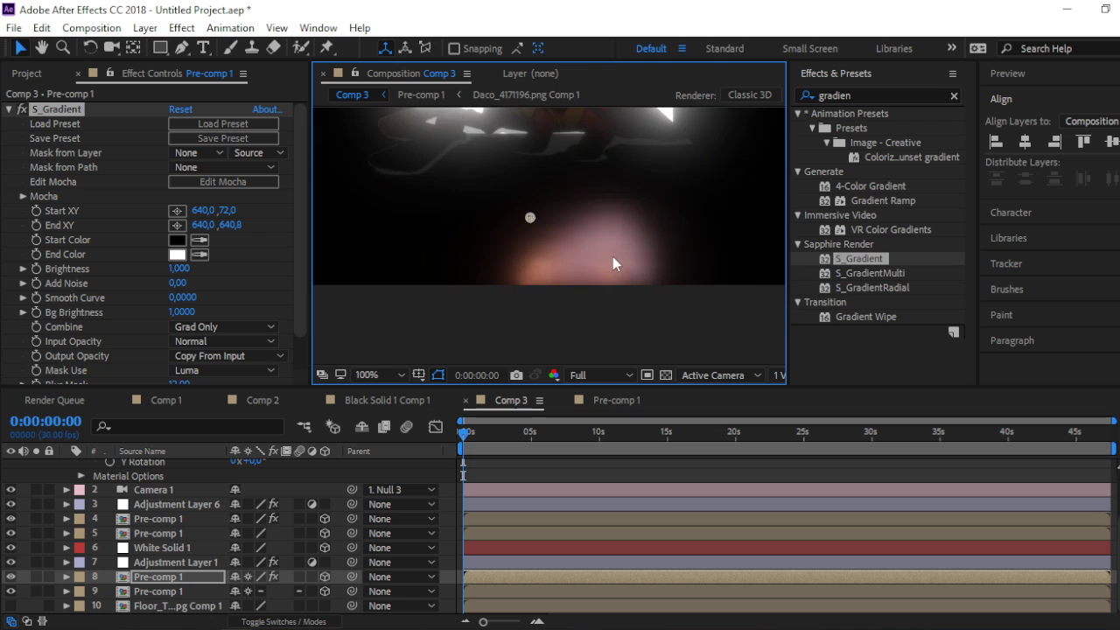
- On layer 9, toggle a switch and bring back the Mode column, leaving its blend mode unchanged
scroll(613, 256, up, 1)
click(507, 591)
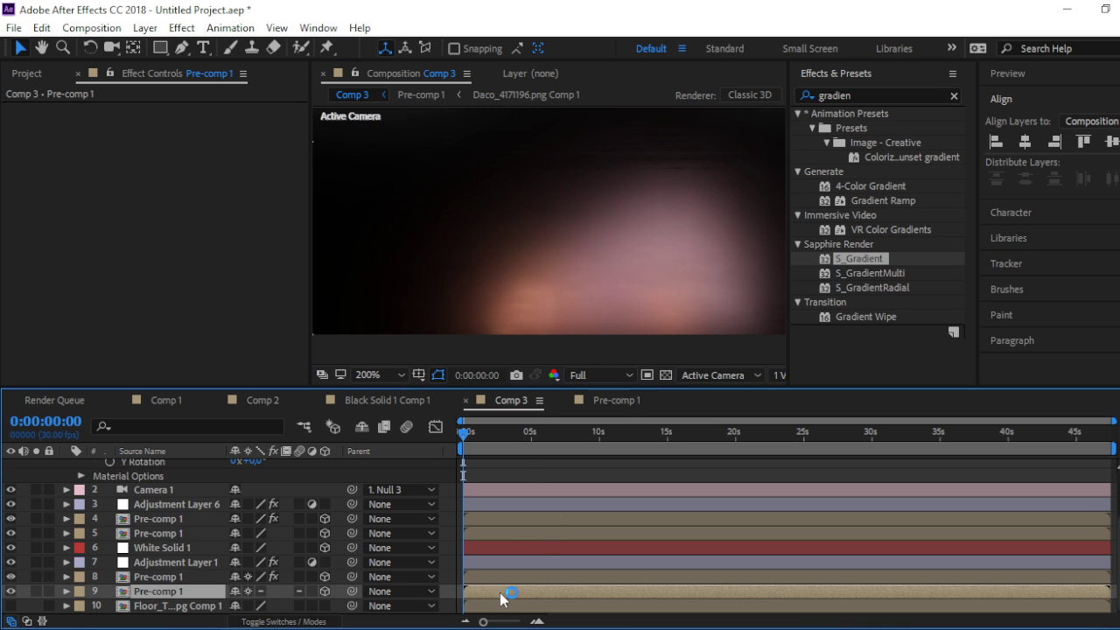
scroll(595, 127, down, 3)
drag(590, 189, 591, 227)
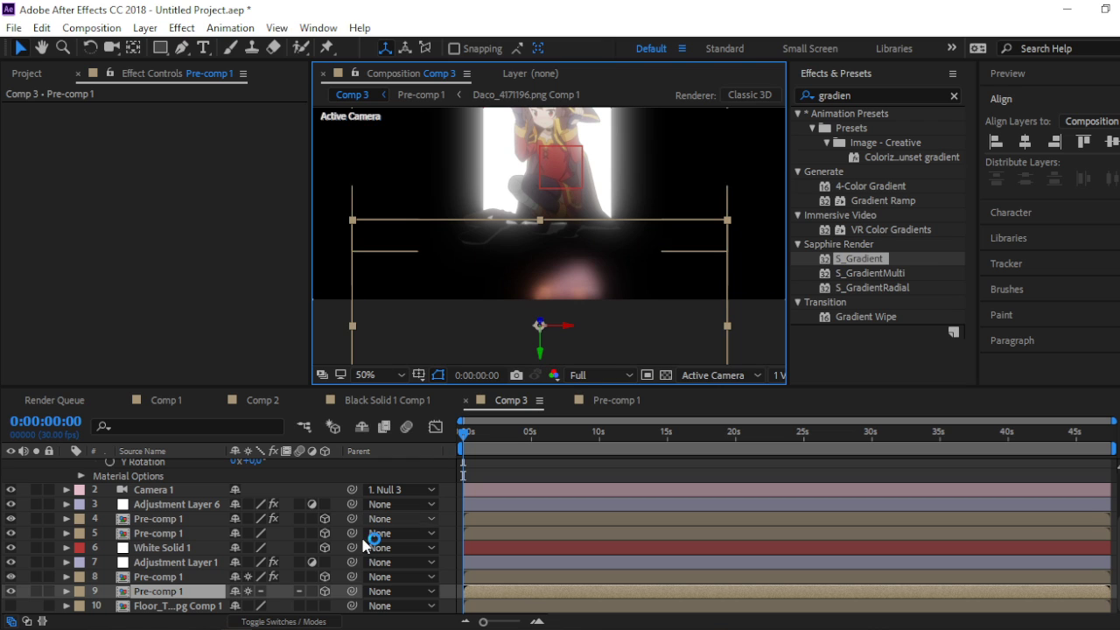
click(303, 592)
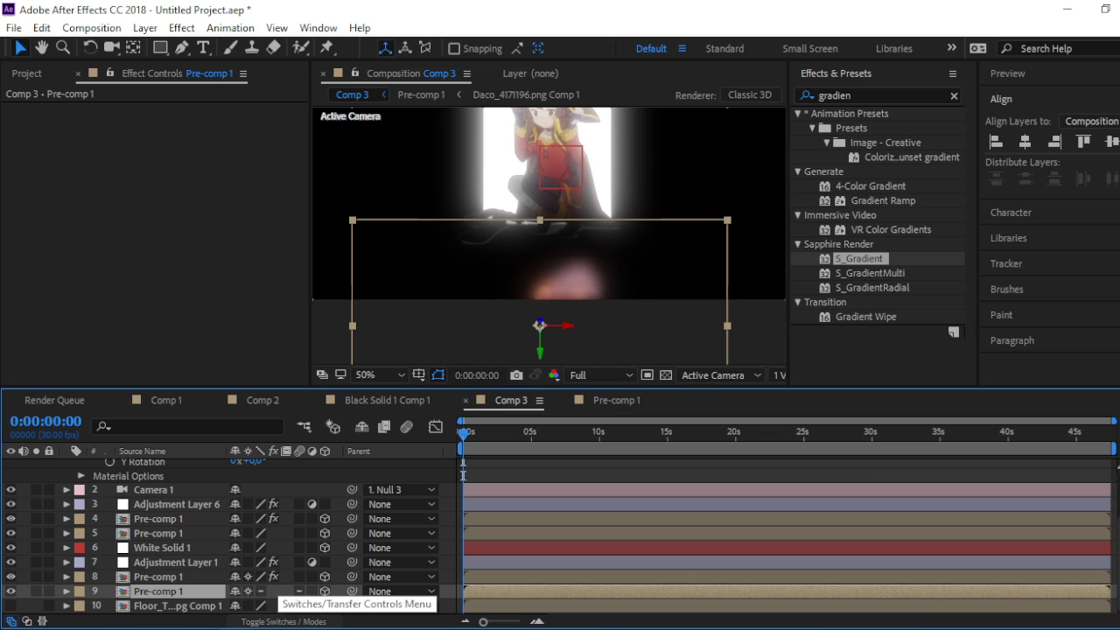
click(259, 622)
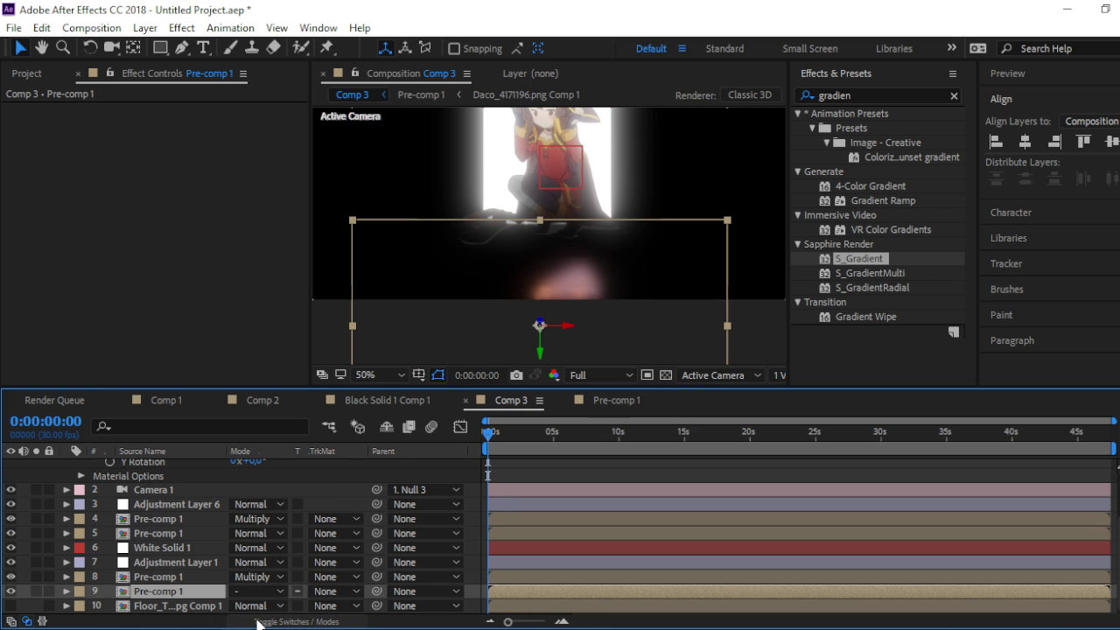
click(254, 592)
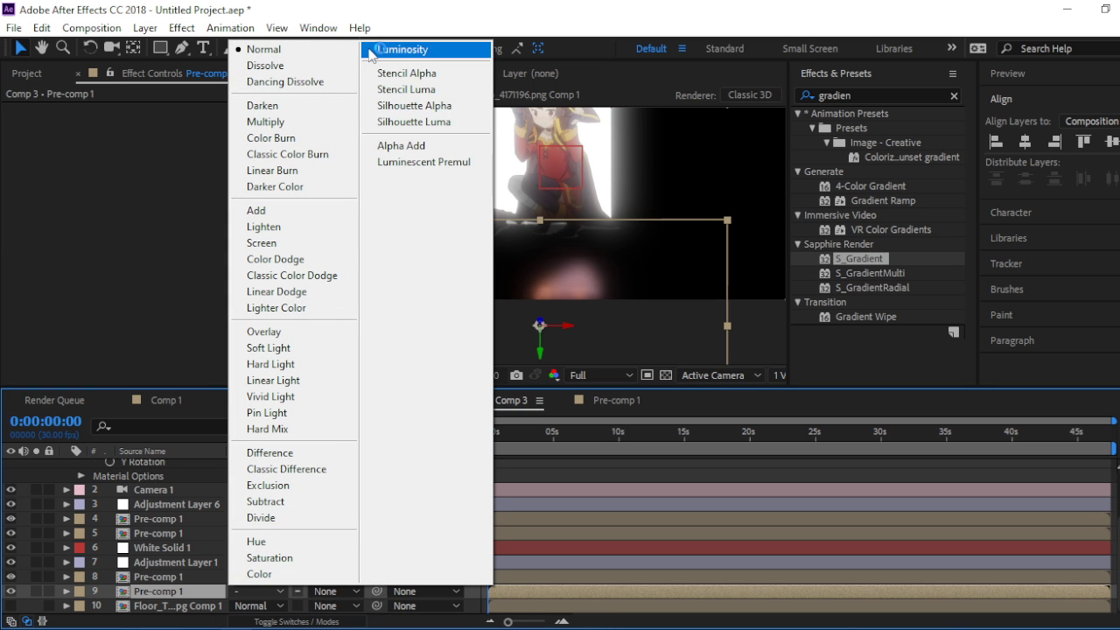
click(320, 50)
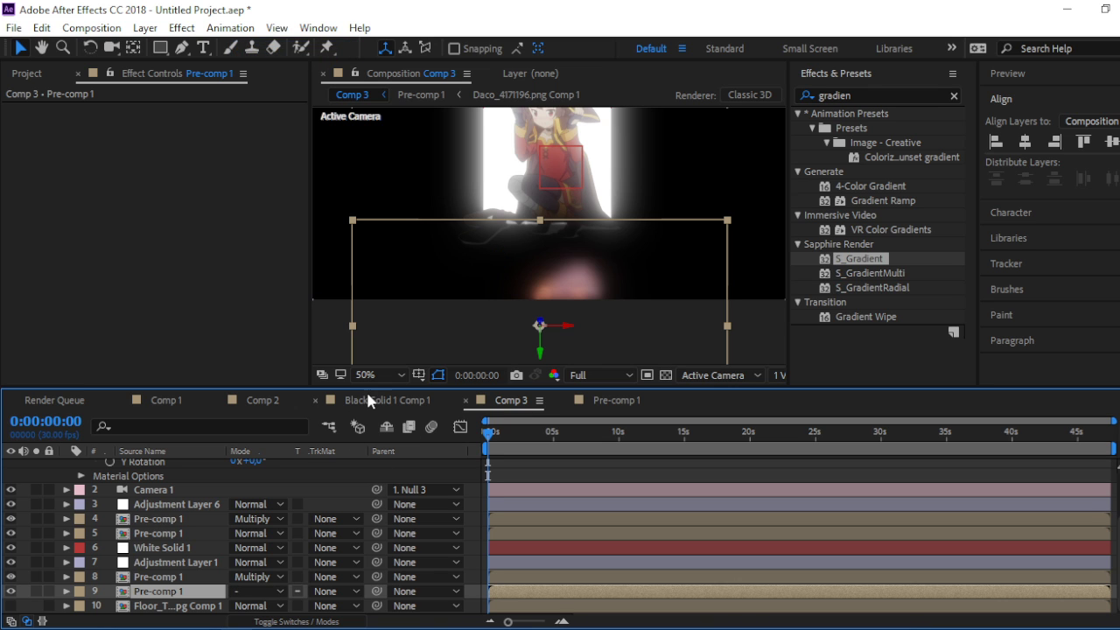
- Set the viewer magnification to Fit, try 100% and 50%, then return to Fit
click(373, 377)
click(433, 84)
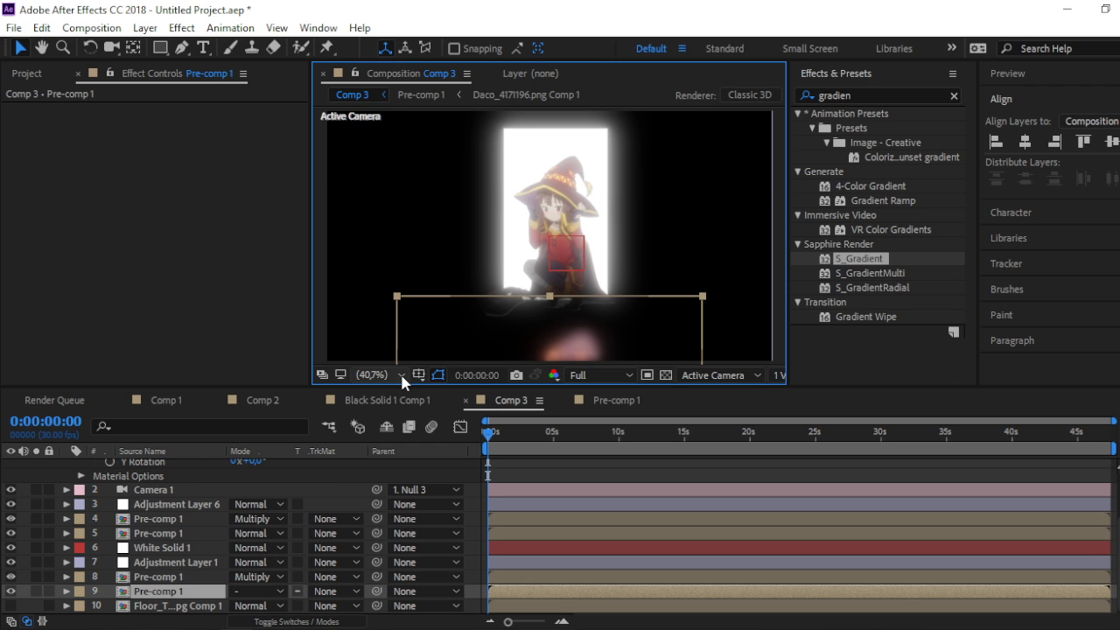
key(slash)
key(comma)
key(comma)
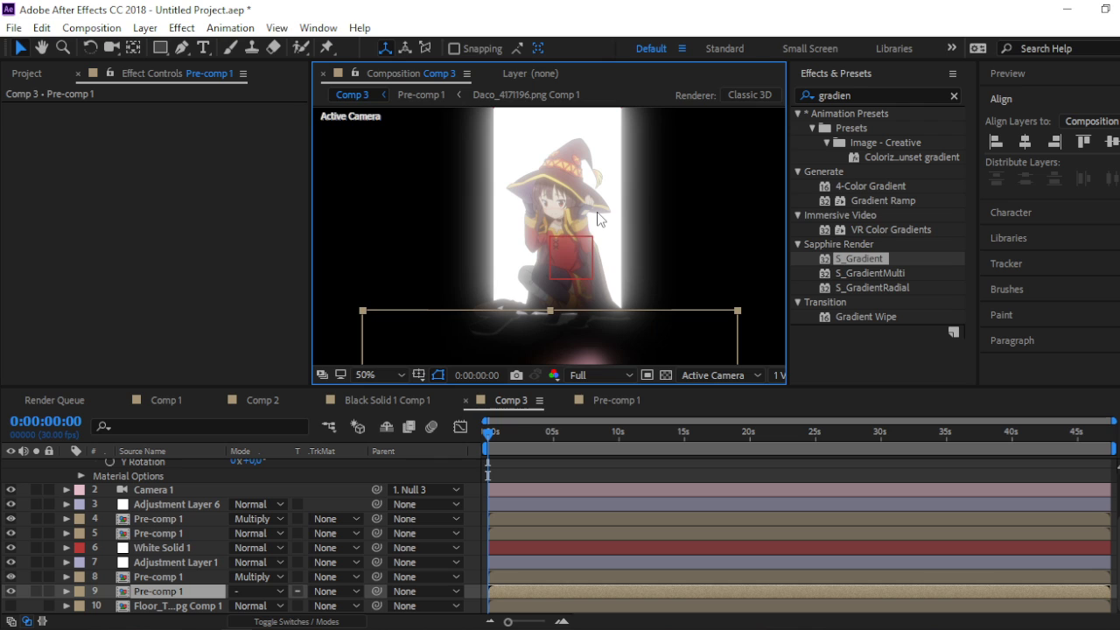
click(392, 374)
click(441, 90)
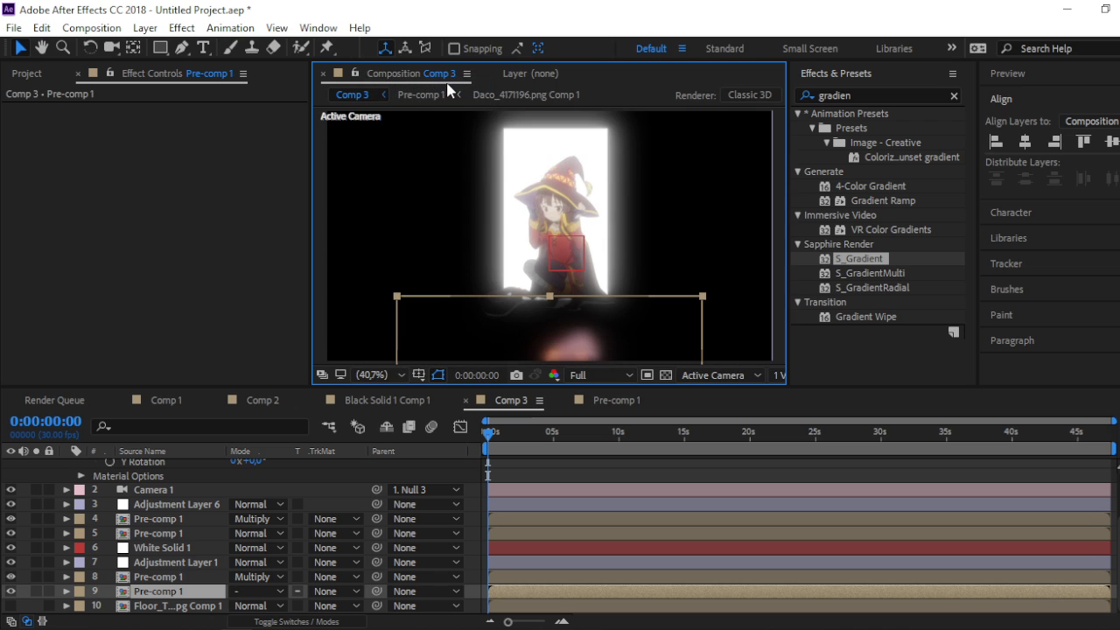